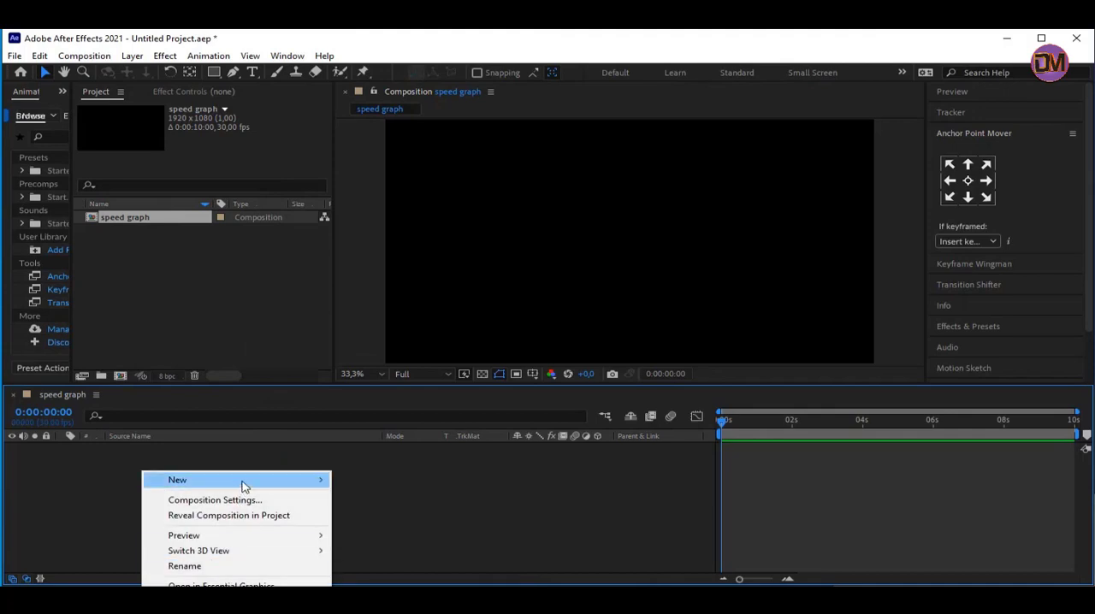
Add a blue 1920 x 1080 px solid layer named BG to the speed graph composition
mouse_move(245, 479)
click(395, 513)
text(BN)
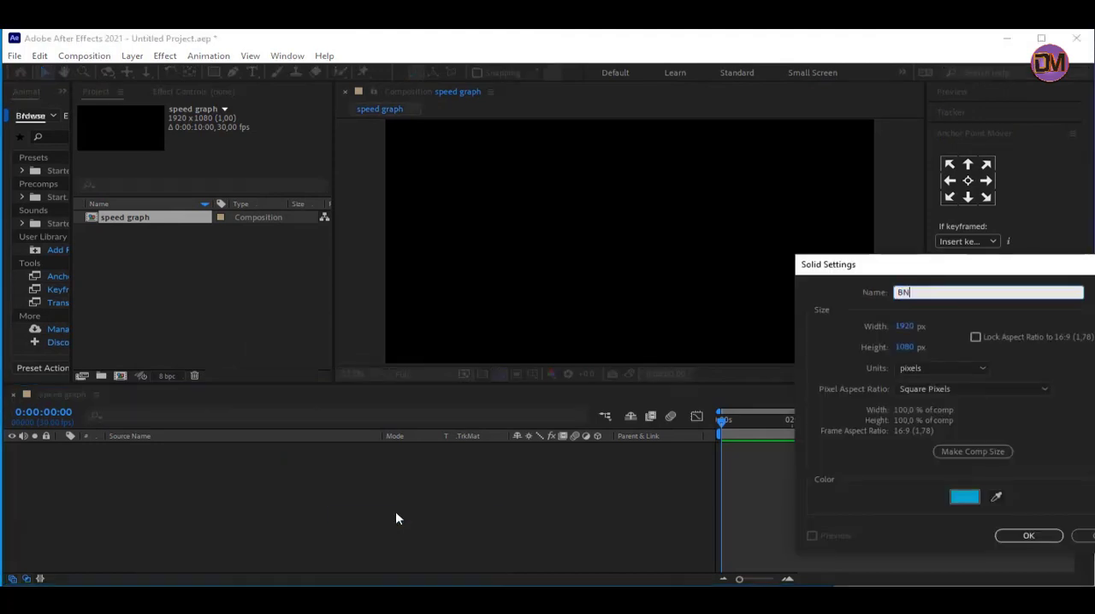
text(G)
click(1019, 535)
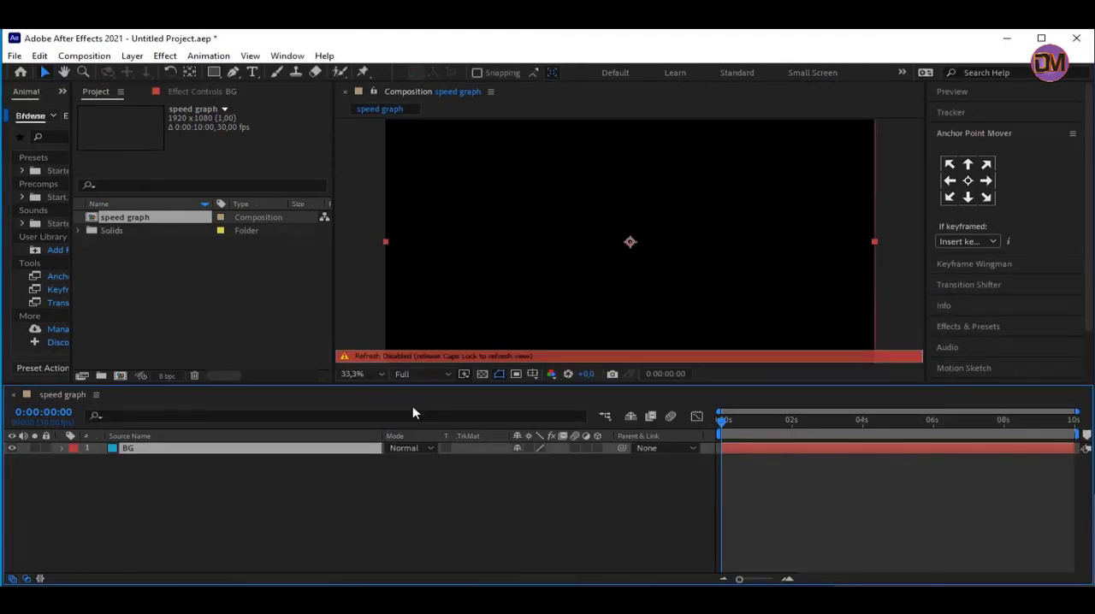
Create a new shape layer and draw a green square on it, slightly left of the composition's centre
right_click(159, 478)
click(386, 582)
click(214, 71)
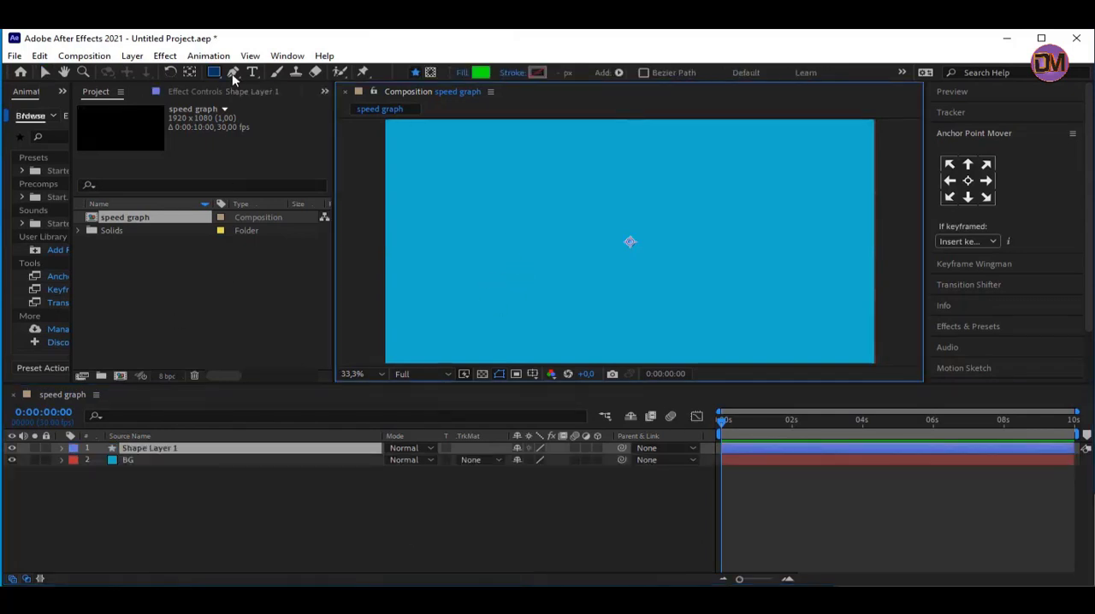
mouse_move(216, 74)
mouse_down()
mouse_move(260, 102)
mouse_move(272, 103)
mouse_move(276, 88)
mouse_up()
drag(572, 229, 629, 275)
click(63, 449)
click(181, 485)
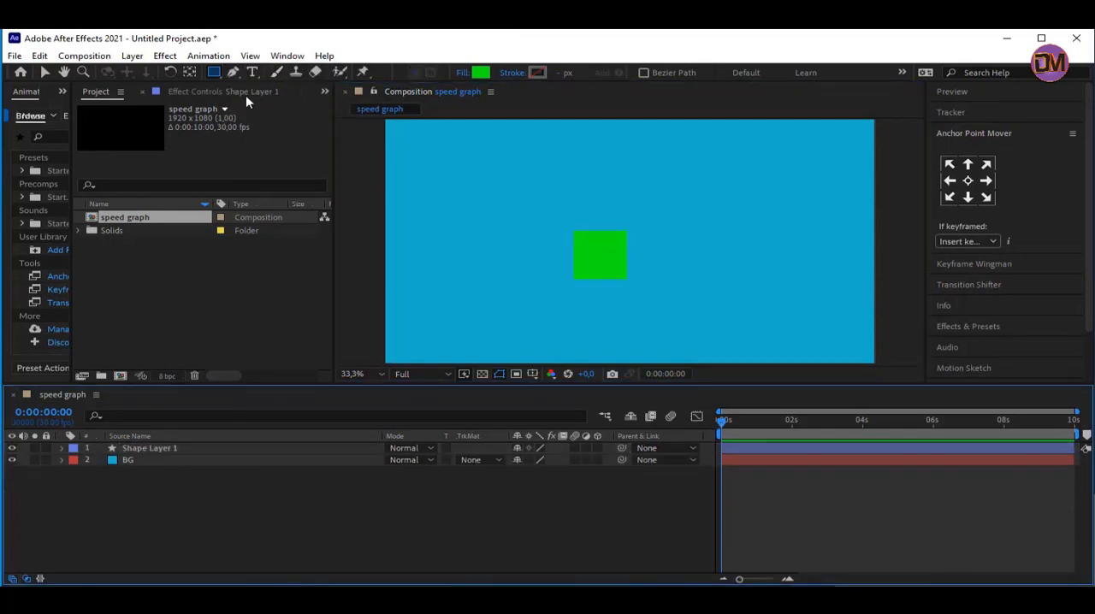
Draw a smaller magenta square on a separate shape layer, above and to the right of the green square
click(216, 74)
click(483, 78)
drag(238, 399, 238, 362)
click(354, 335)
drag(646, 208, 670, 227)
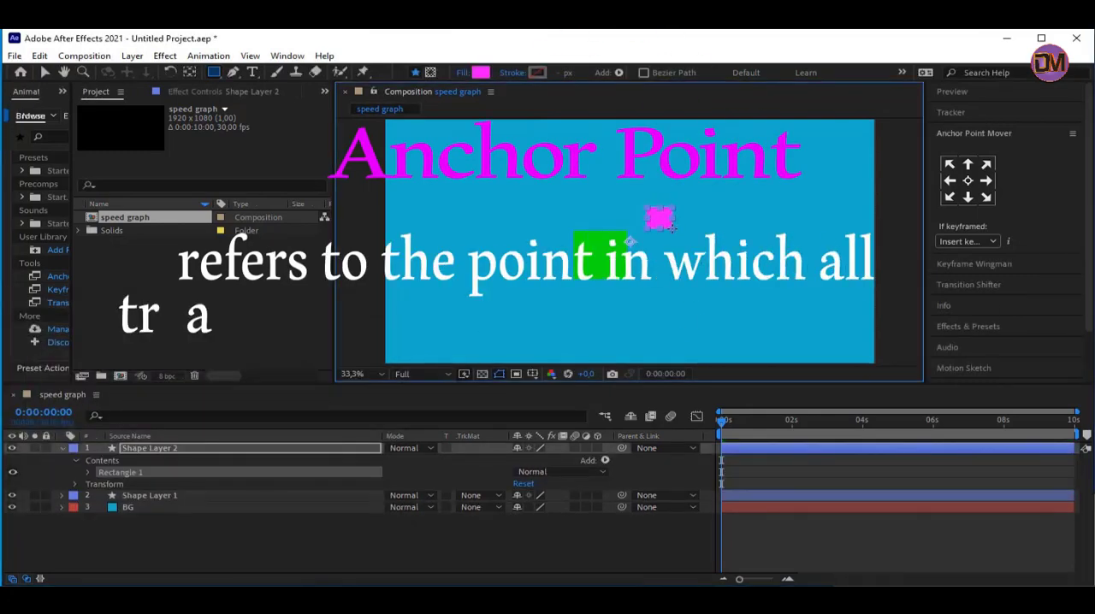
click(63, 448)
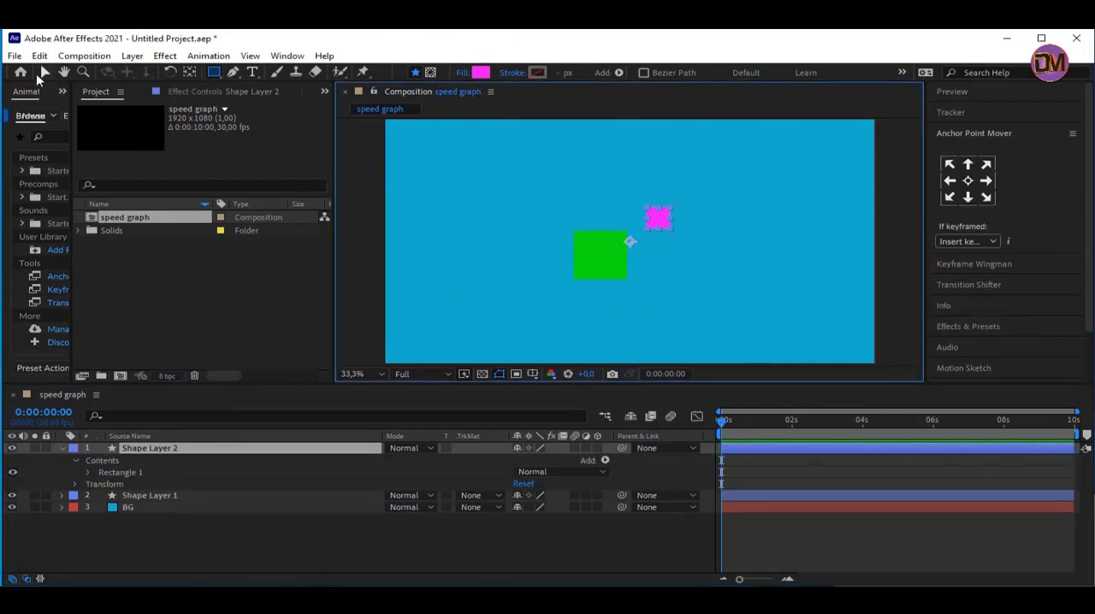
Centre the green square's anchor point in its layer content
click(42, 74)
click(618, 259)
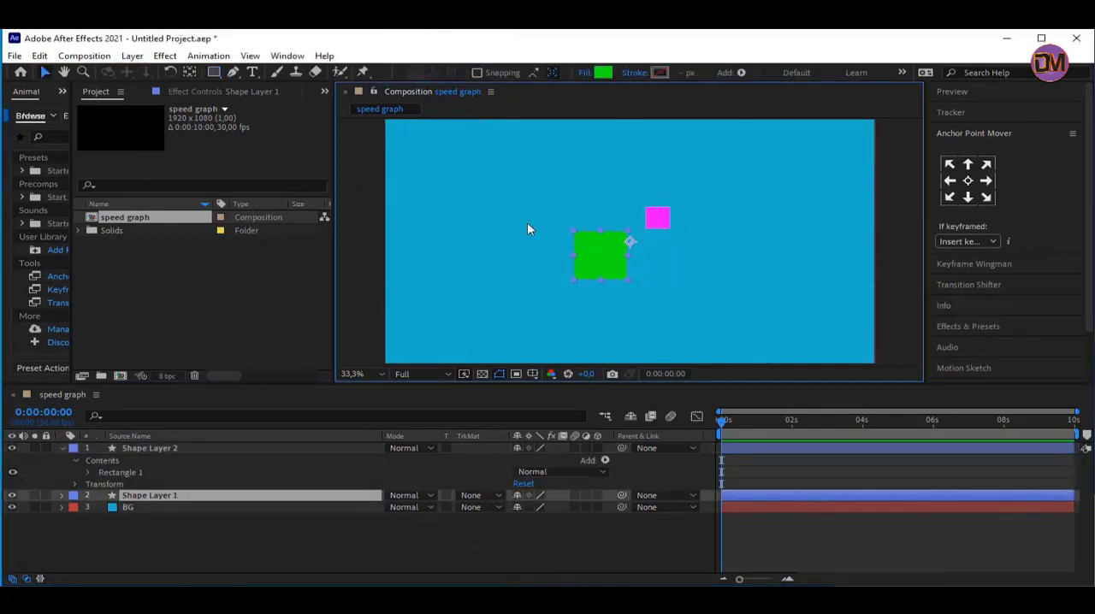
click(137, 59)
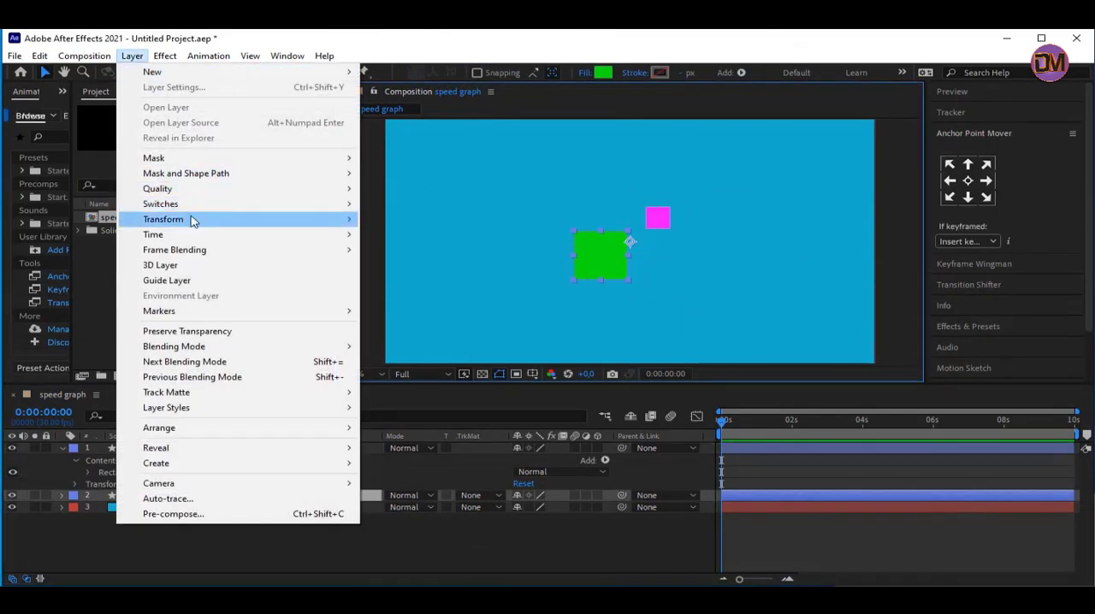
mouse_move(216, 233)
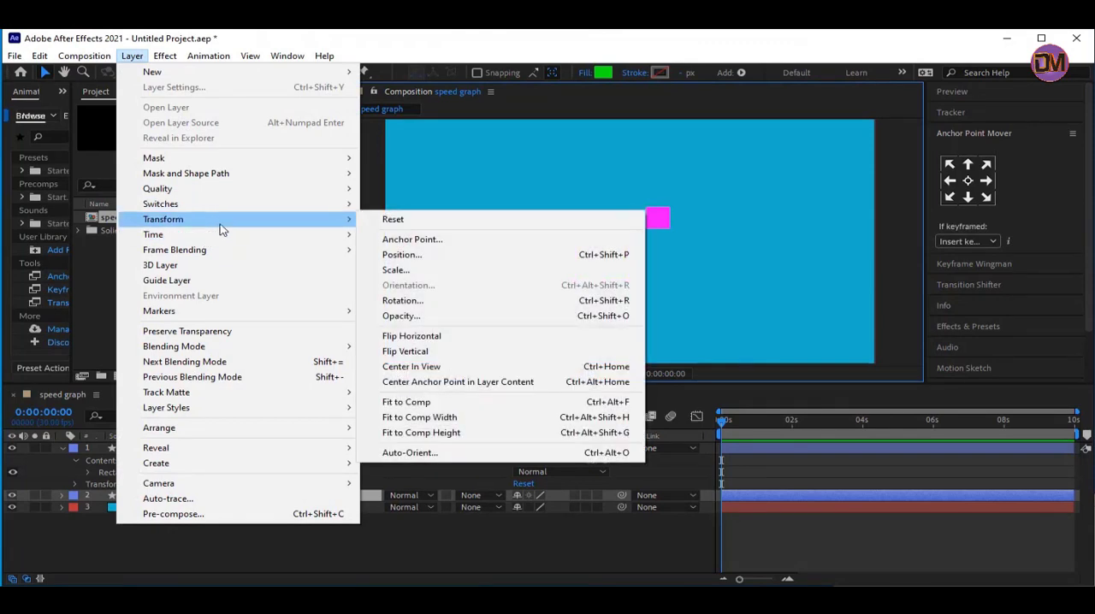
click(606, 382)
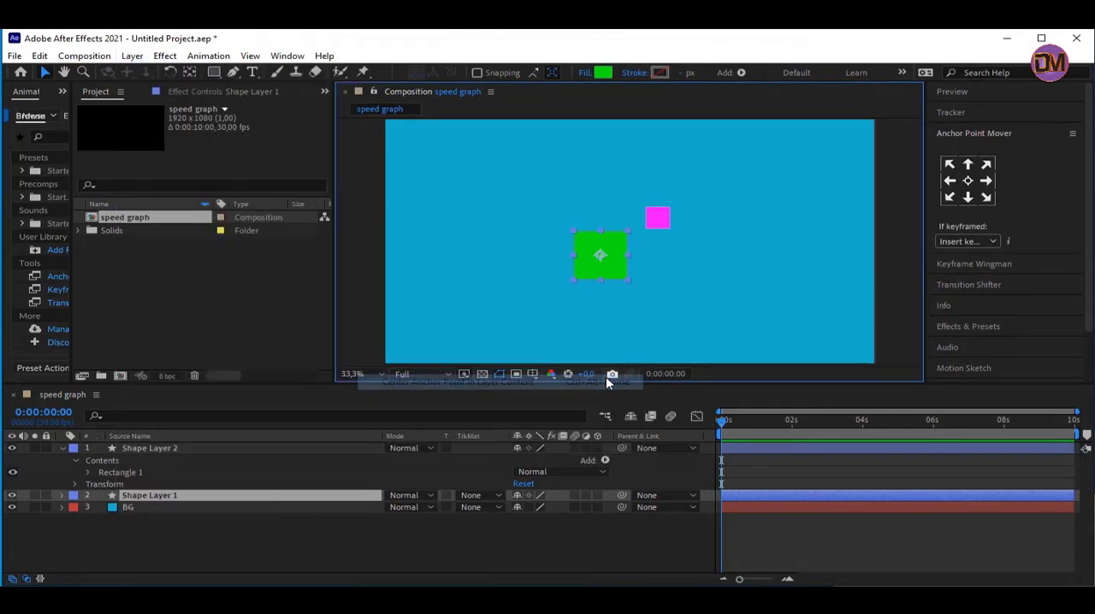
Centre the magenta square's anchor point in its layer content, with the layer's properties collapsed
click(62, 449)
click(153, 448)
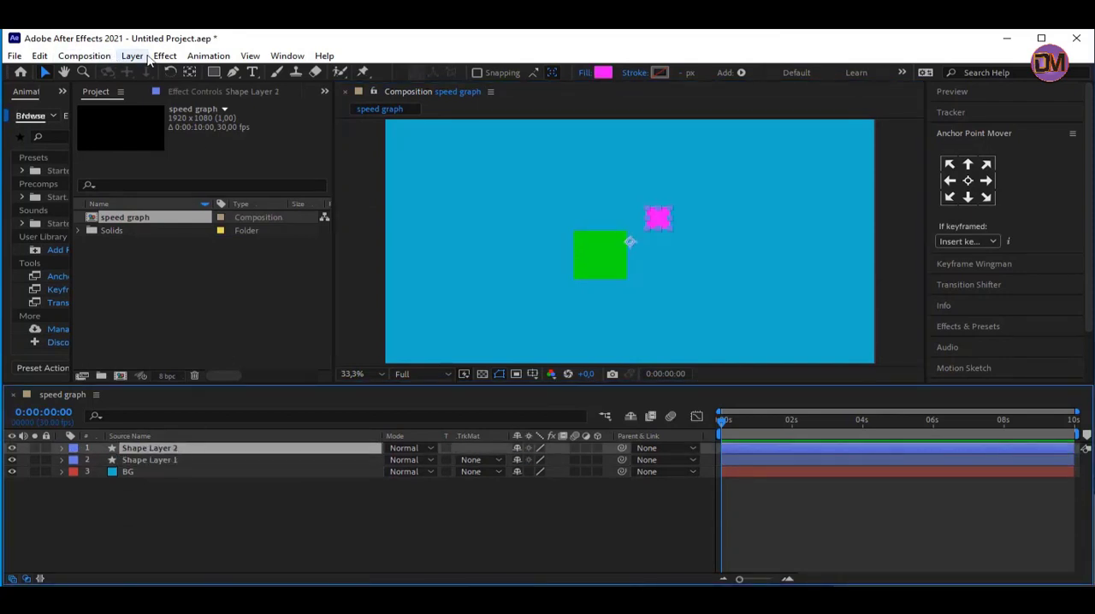
click(133, 56)
mouse_move(278, 220)
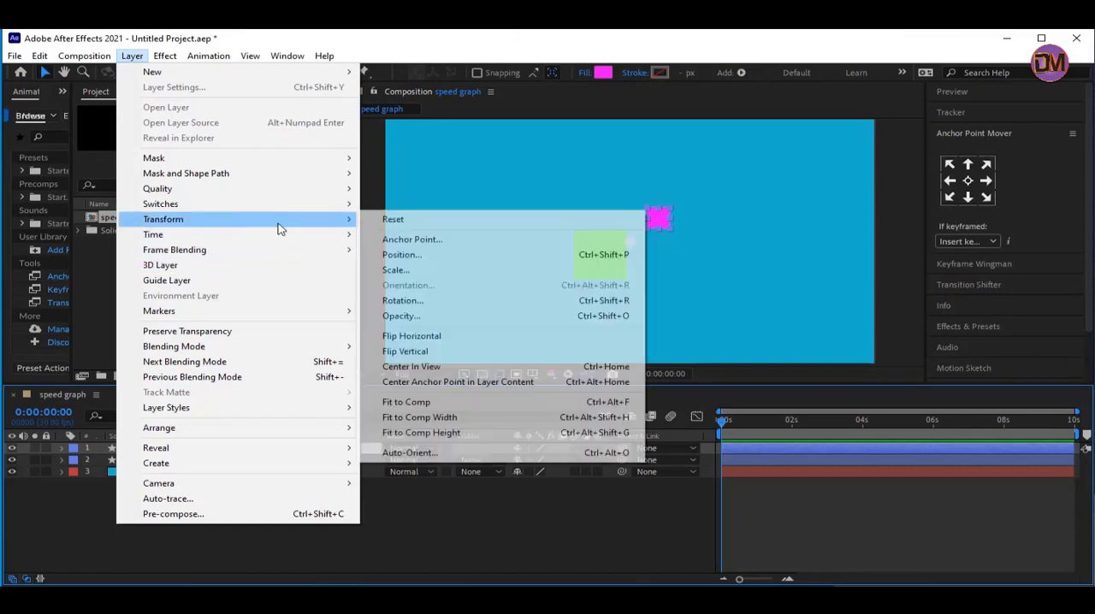
click(597, 383)
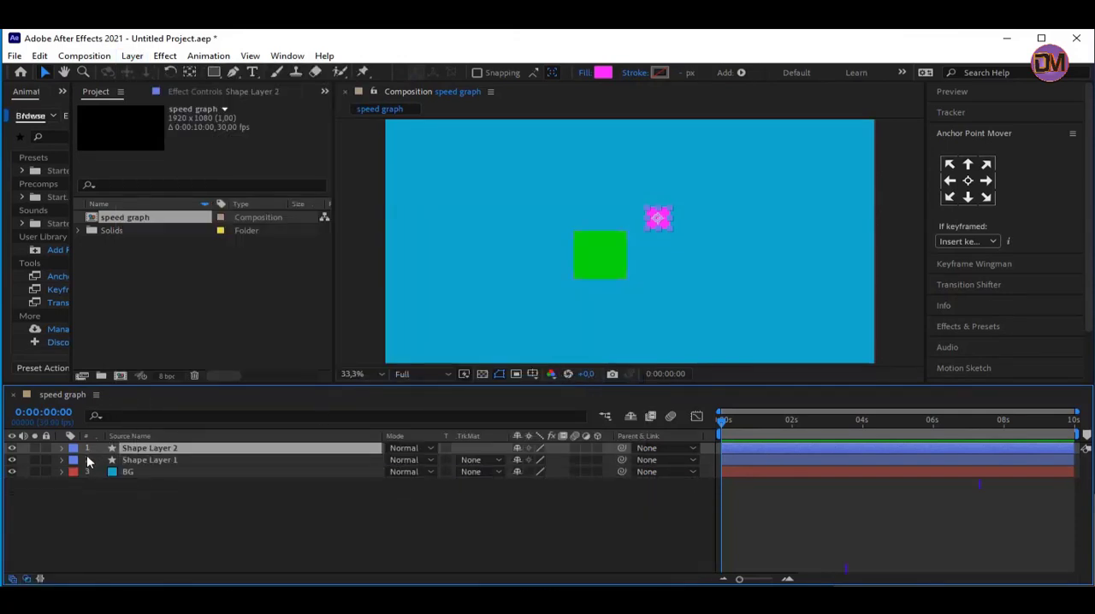
click(172, 459)
click(190, 451)
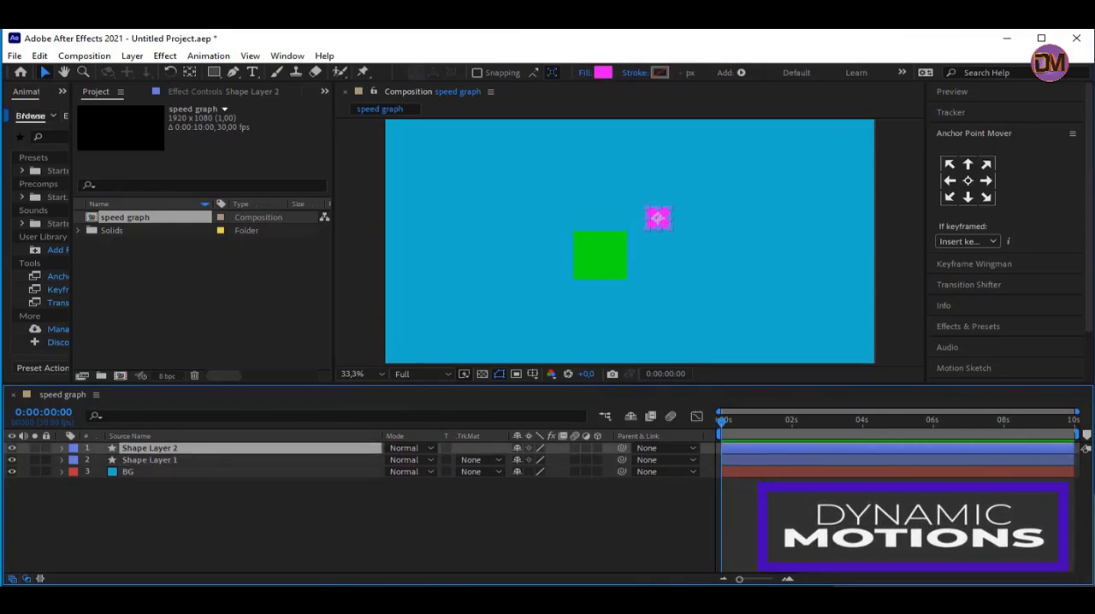
Align the green square to the centre of the composition, both horizontally and vertically
click(599, 257)
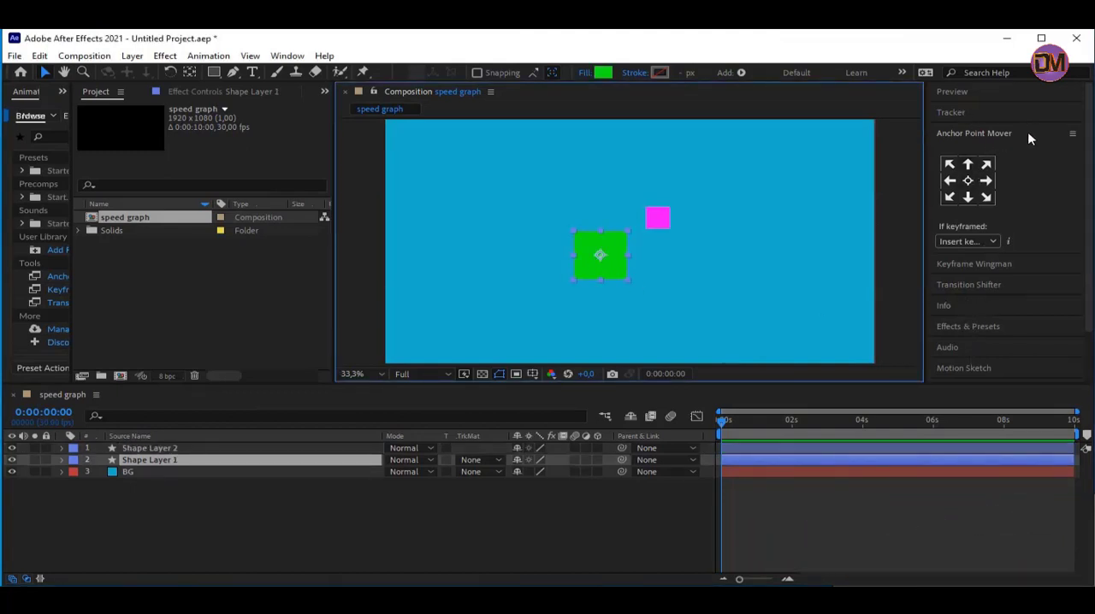
click(1028, 133)
click(977, 297)
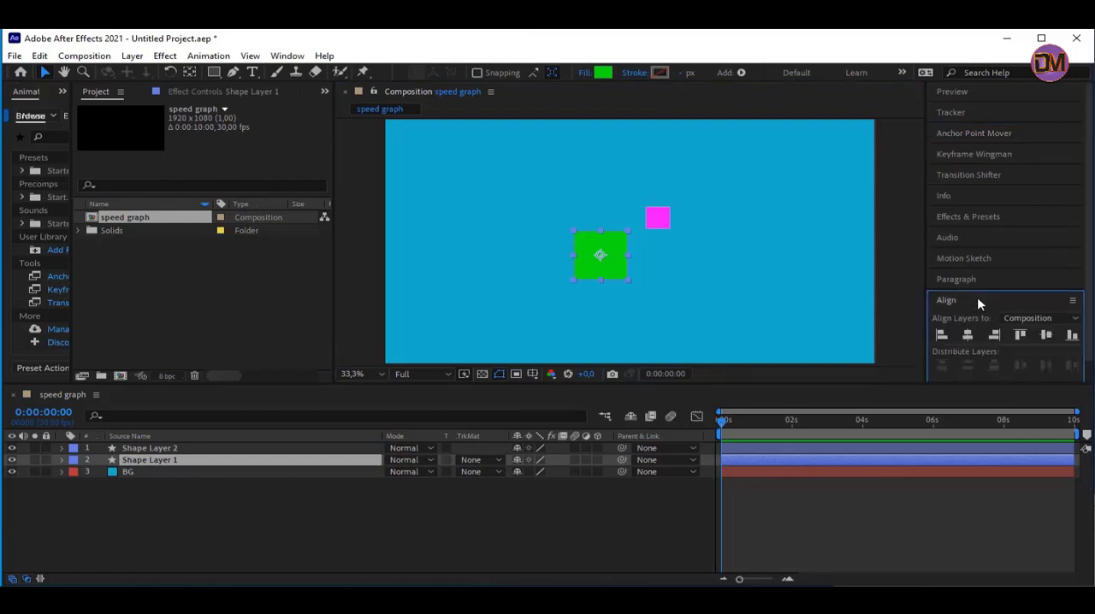
click(968, 334)
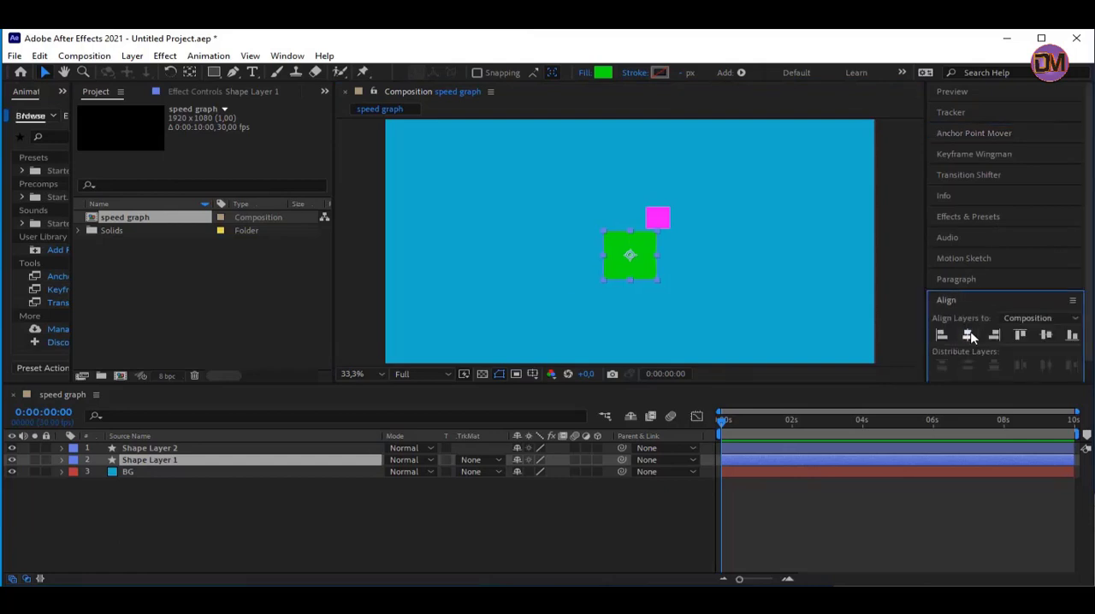
click(1048, 336)
Align Shape Layer 2 with the magenta square to the composition's horizontal and vertical centre
click(149, 449)
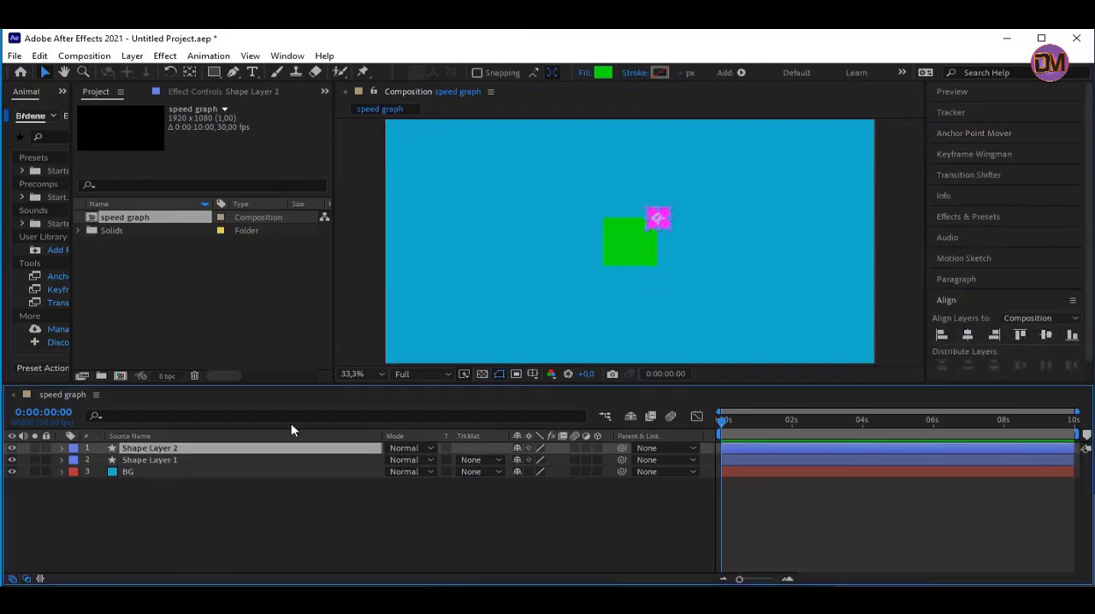
click(968, 336)
click(1046, 335)
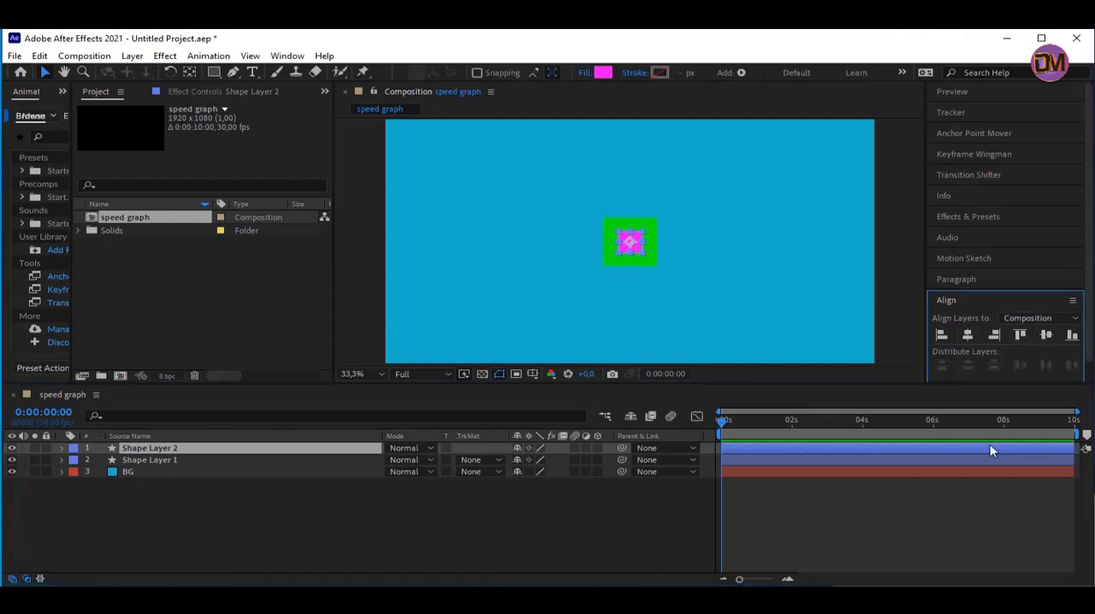
Move the magenta square left of the green one to about 441, 540 and set a Position keyframe at 0:00:00:00
drag(631, 241, 496, 242)
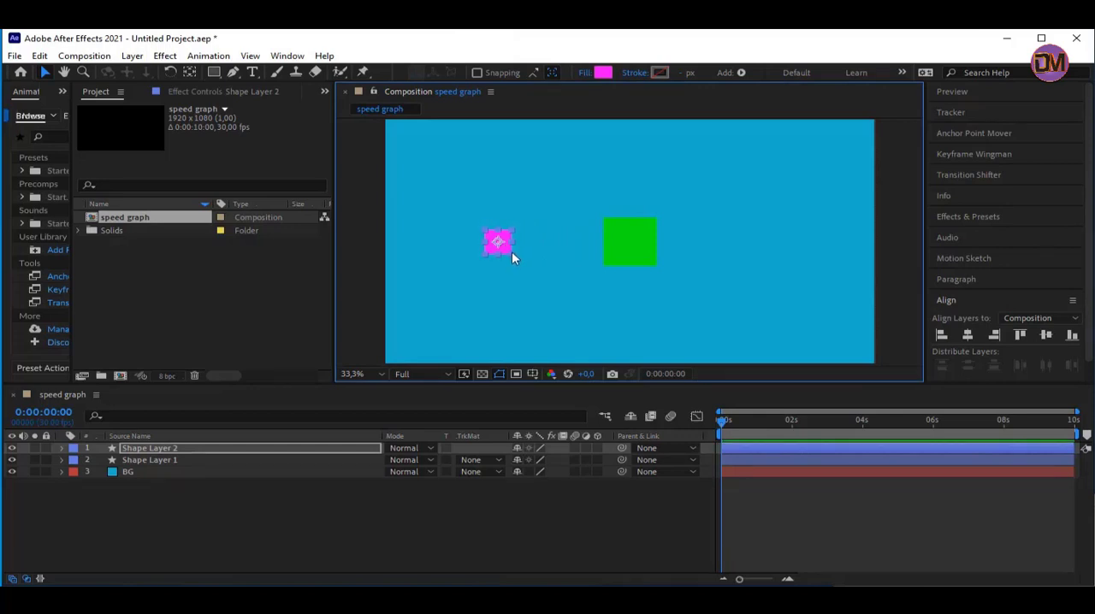
click(189, 450)
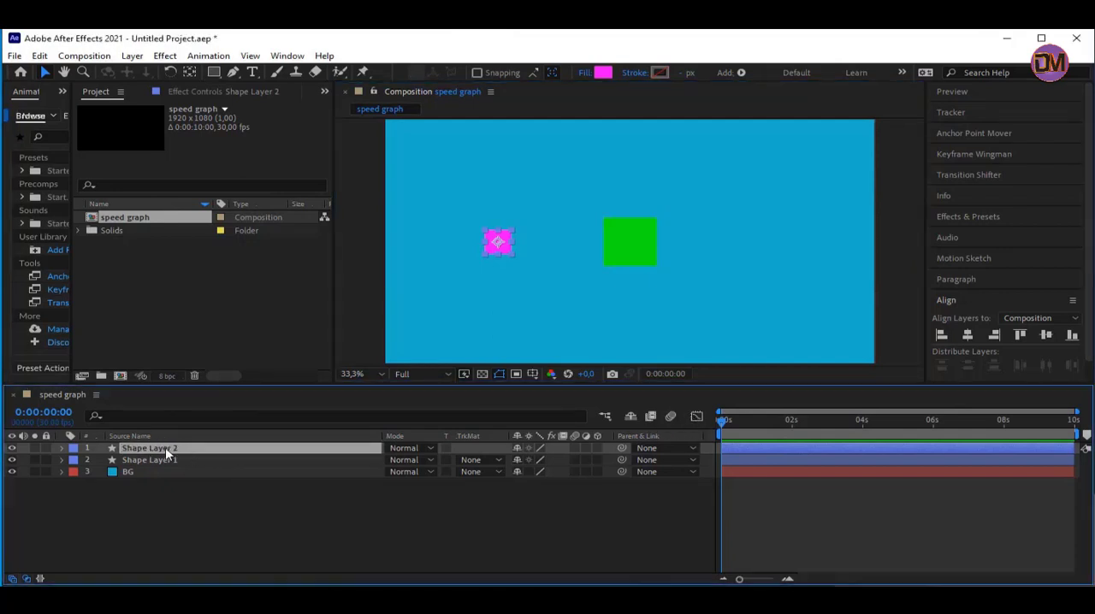
key(p)
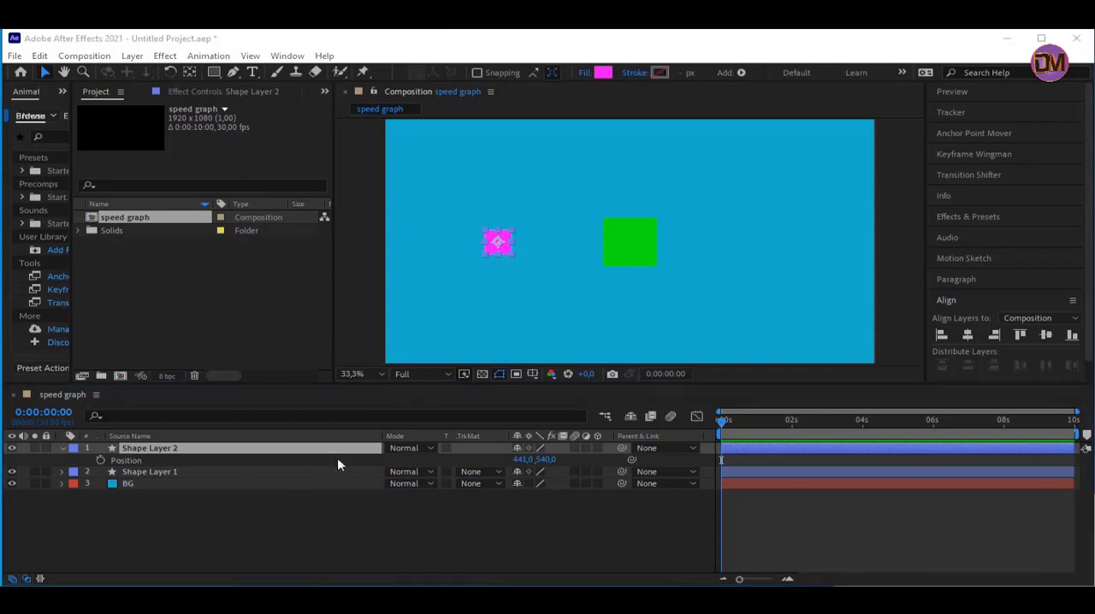
click(494, 253)
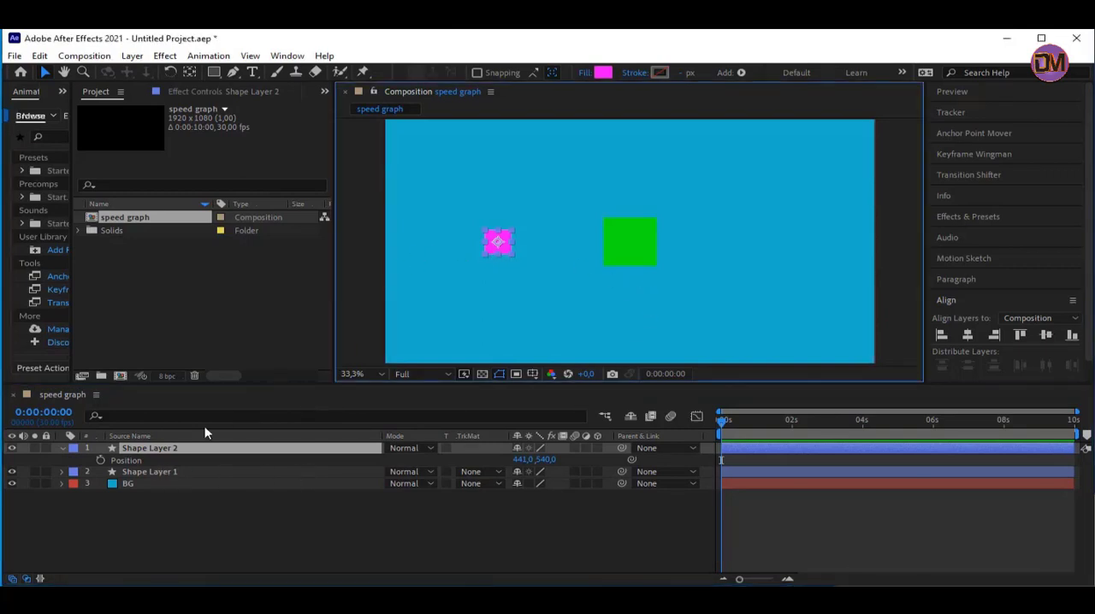
click(101, 460)
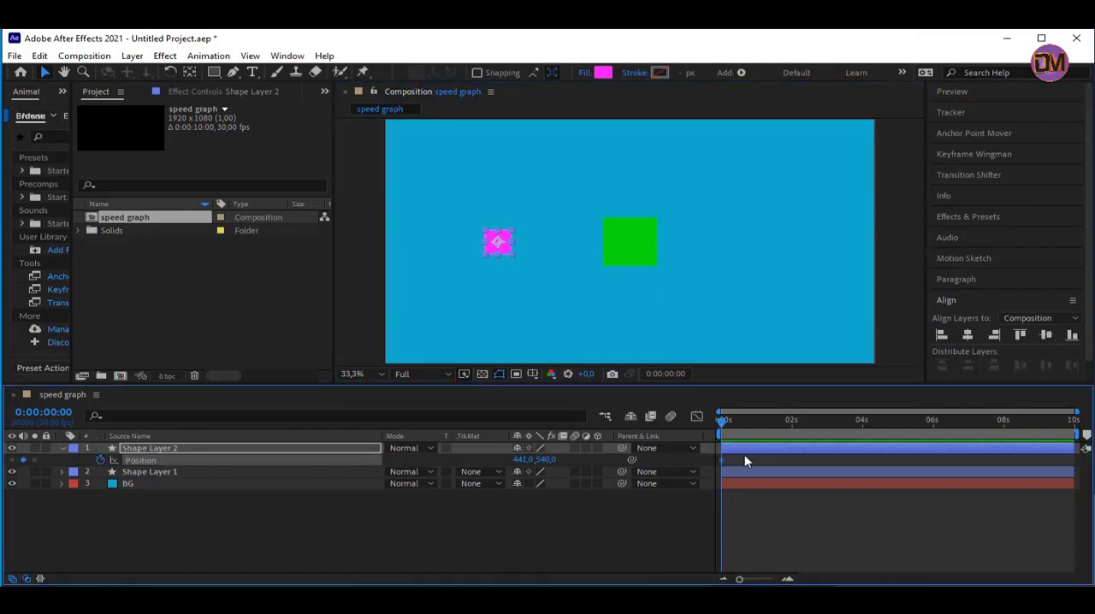
Add a Position keyframe at 0:00:00:15 with the magenta square below the green one, at about 966, 858
click(784, 579)
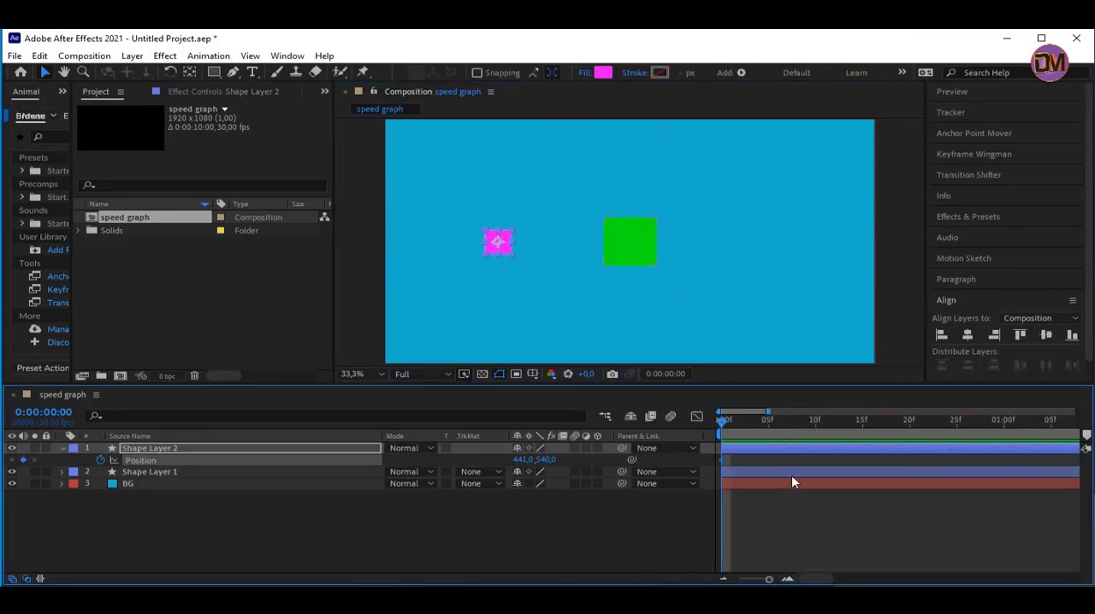
drag(723, 422, 862, 424)
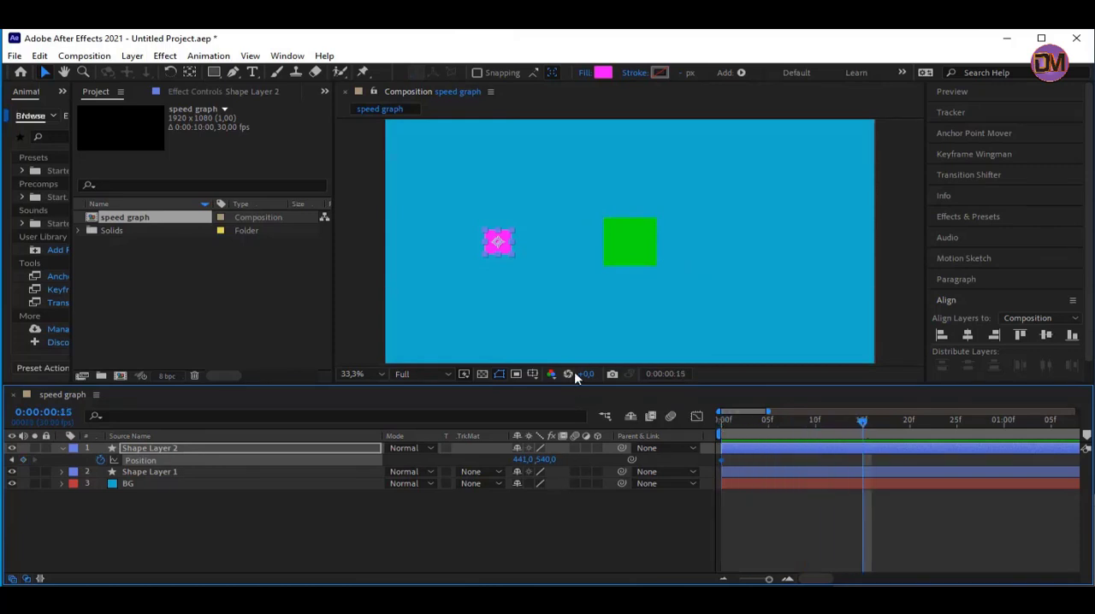
click(505, 253)
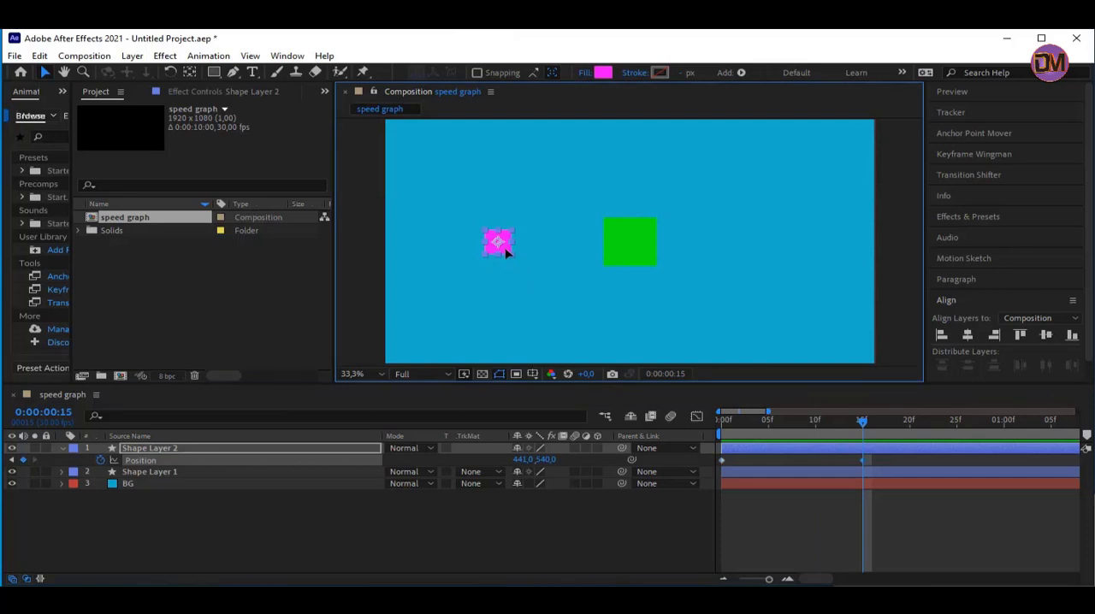
drag(506, 250, 640, 323)
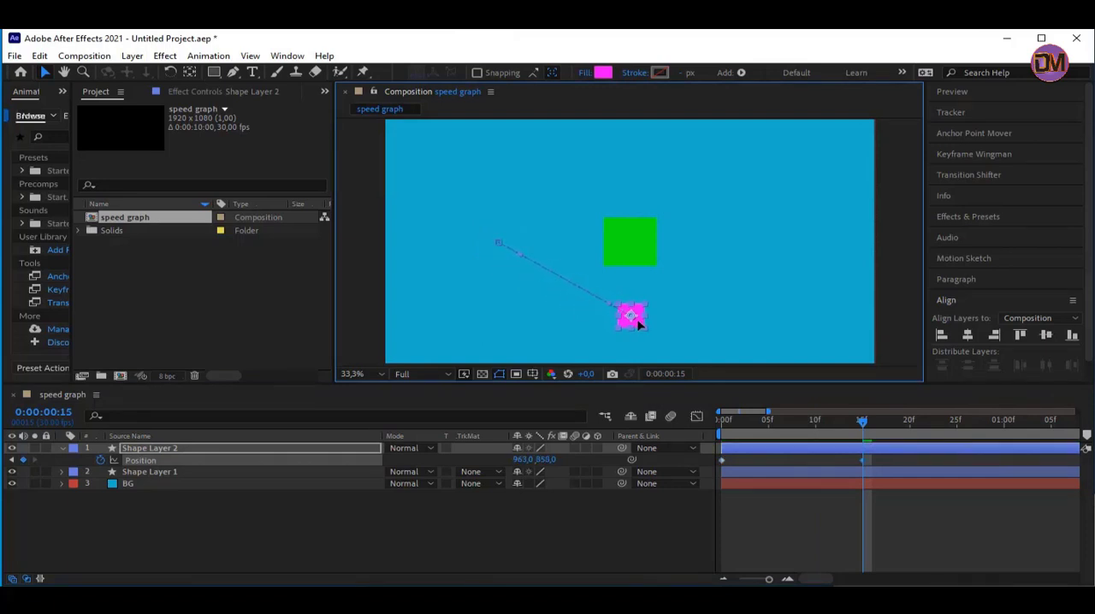
key(shift)
drag(641, 324, 641, 323)
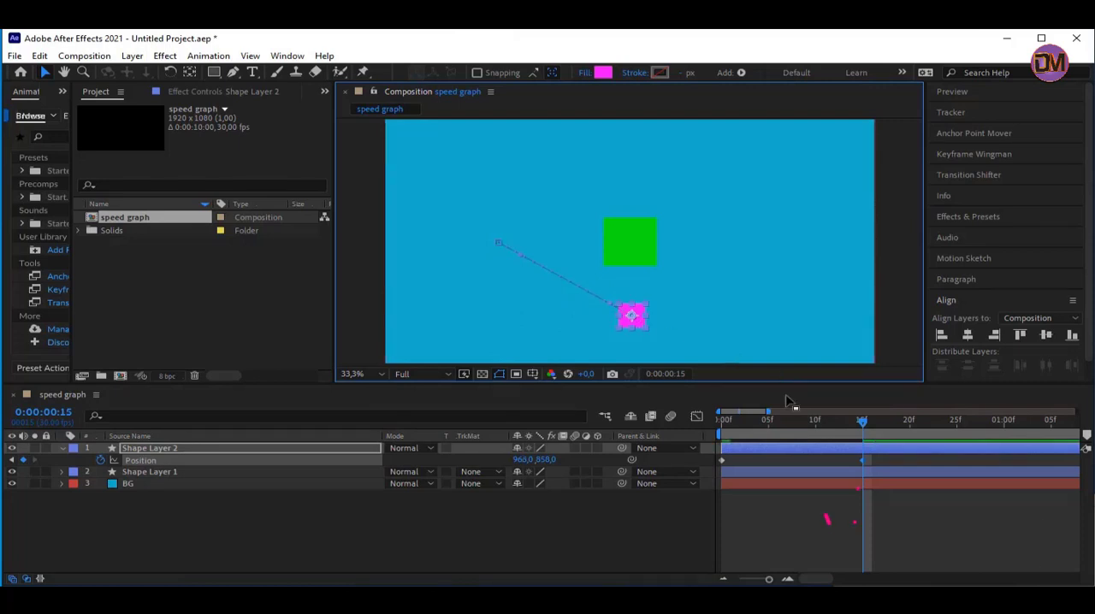
Keyframe the magenta square's Position right of the green one (1455, 540) at 0:00:01:00 and above it (about 945, 174) at 0:00:01:15
drag(865, 422, 1006, 428)
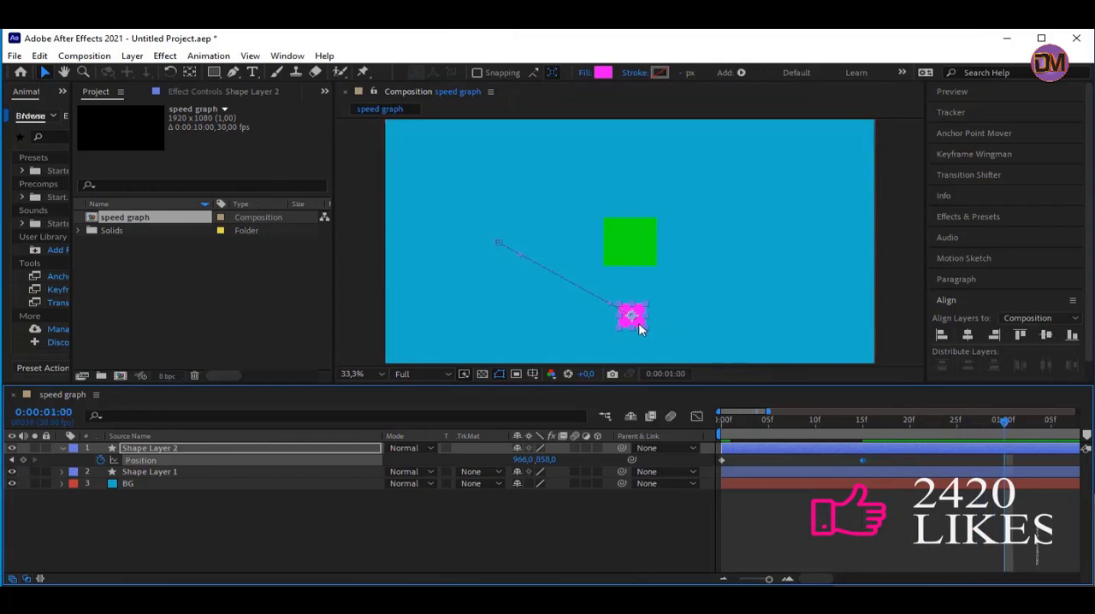
drag(638, 325, 764, 250)
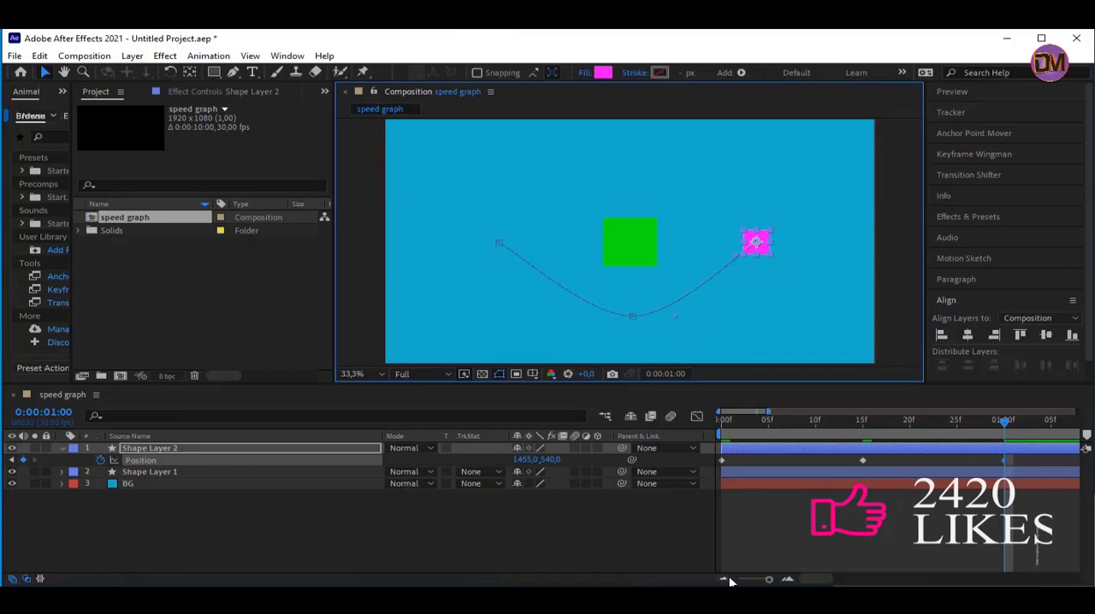
drag(809, 581, 837, 582)
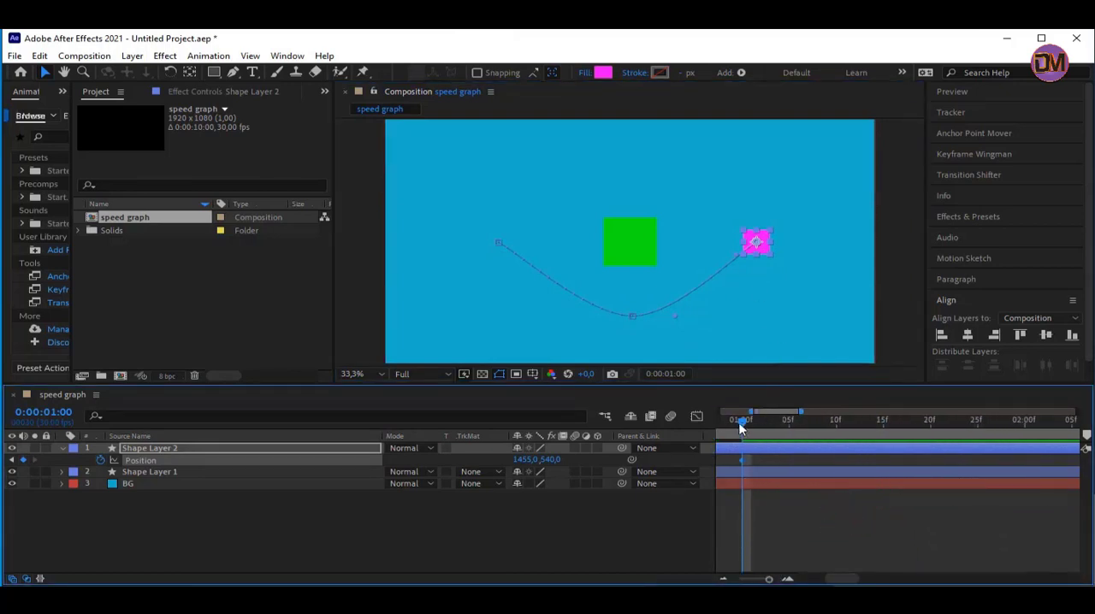
drag(744, 419, 881, 424)
drag(762, 241, 633, 158)
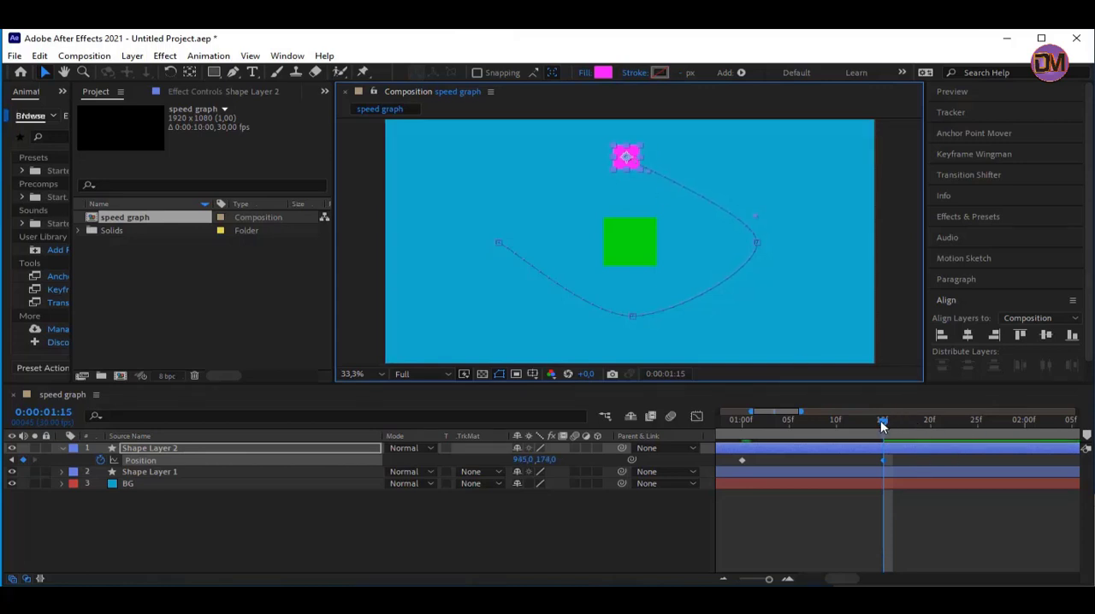
Return the magenta square to its starting position 441, 540 at 0:00:02:00 and preview the animation from the beginning
drag(884, 423, 1025, 425)
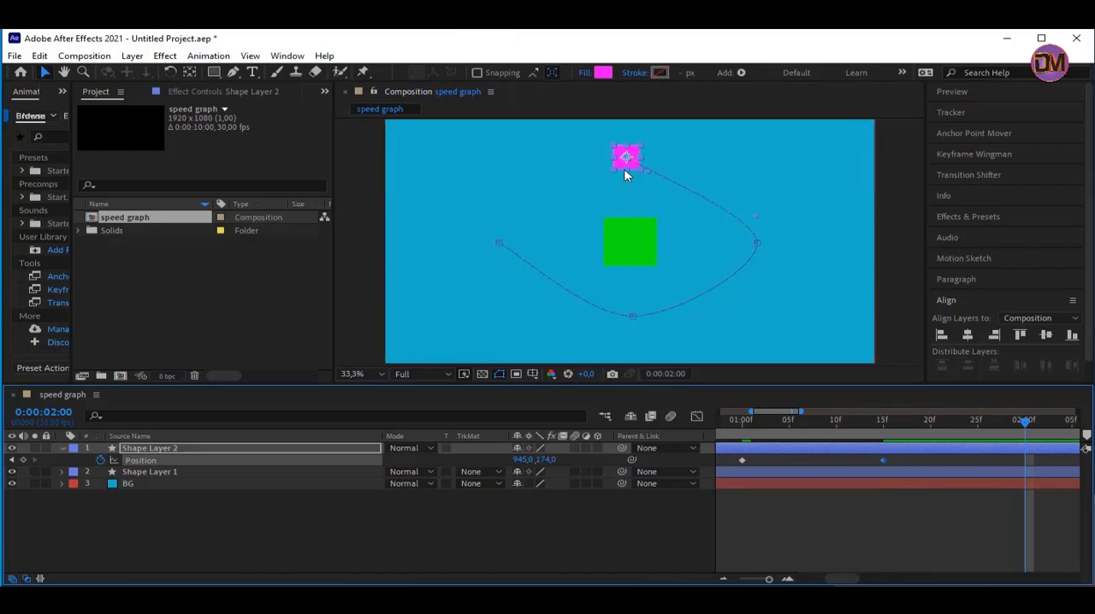
drag(622, 168, 491, 246)
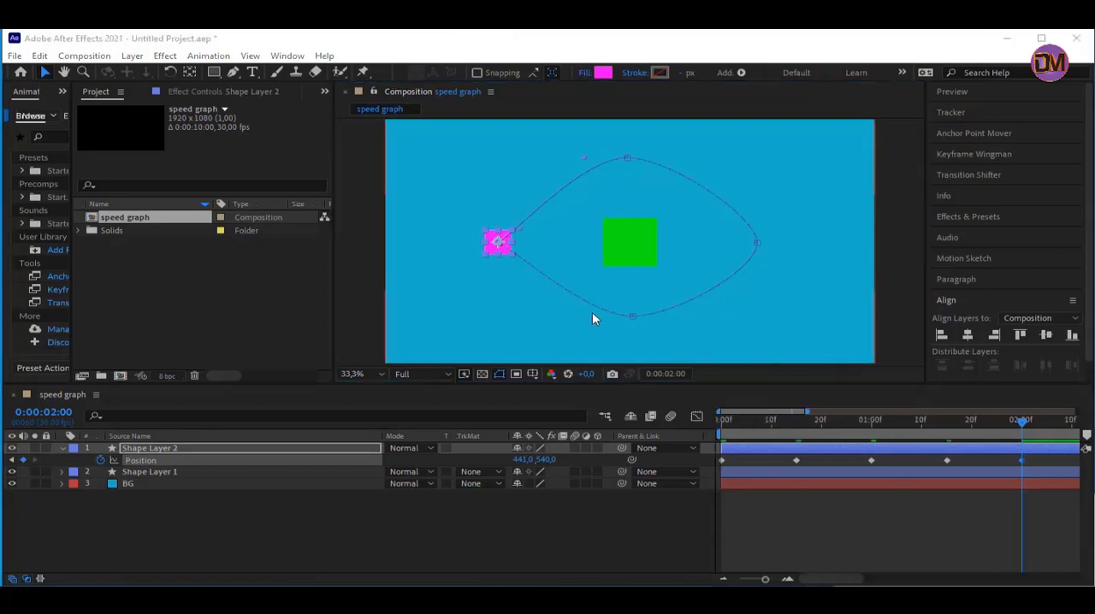
drag(732, 426, 718, 431)
key(space)
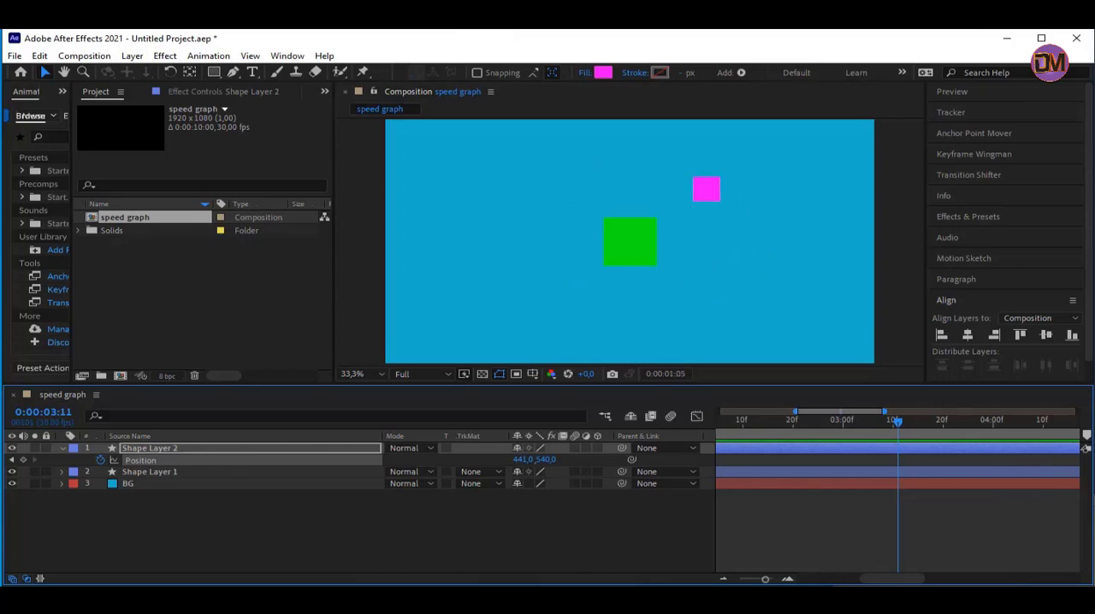
Show the full ten-second timeline, play the magenta square's animation from the beginning, and stop the preview at the start
drag(765, 580, 724, 580)
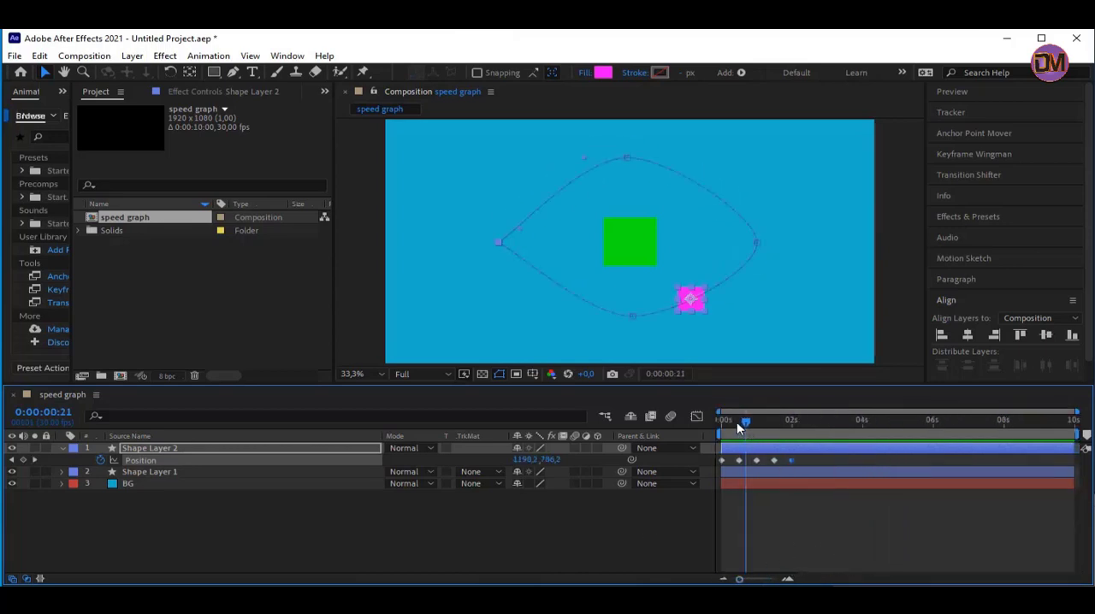
key(space)
key(space)
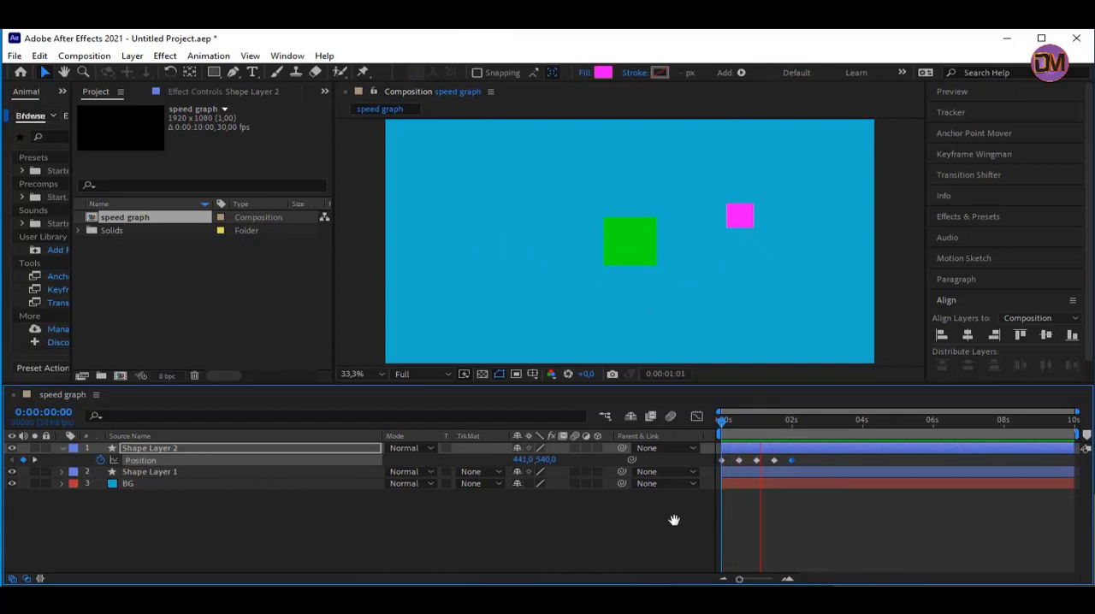
key(space)
drag(729, 425, 695, 431)
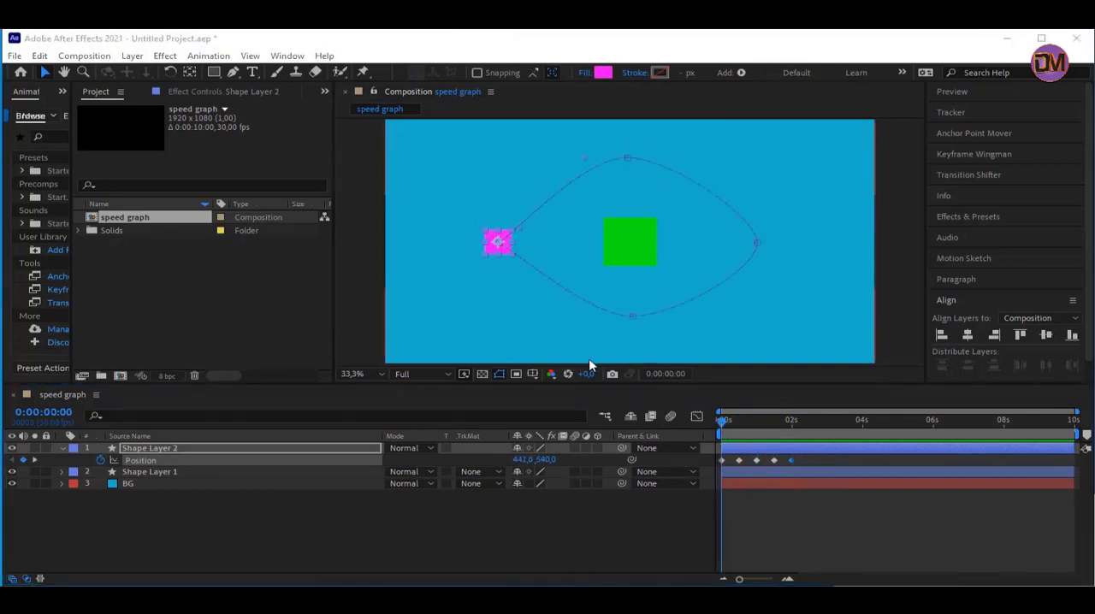
Lengthen the outgoing handle of the motion path's bottom point and both handles of its right point to round the curve
click(634, 316)
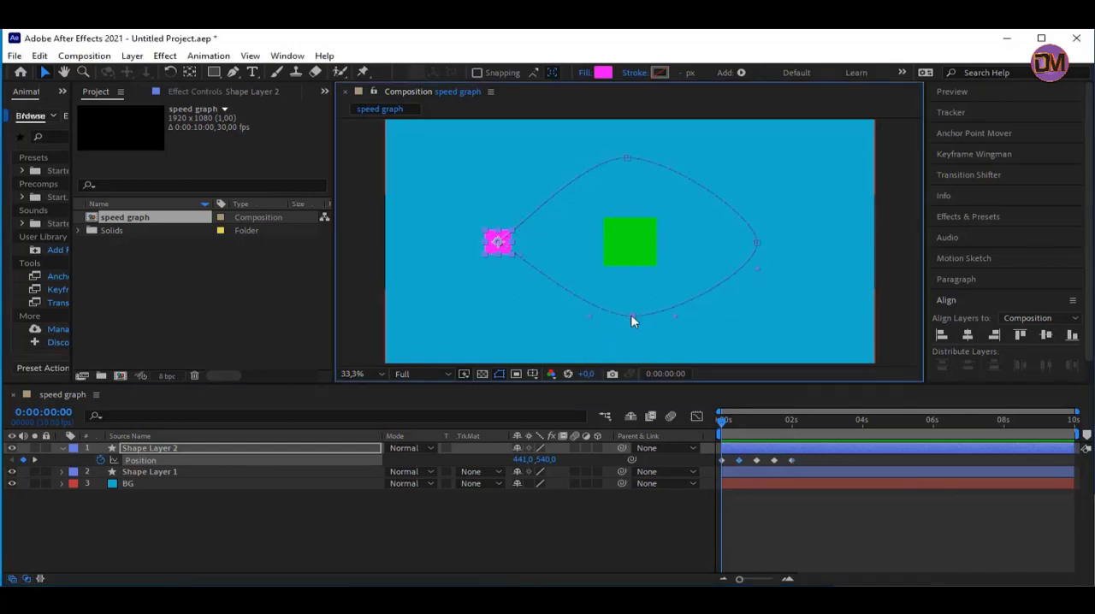
drag(675, 317, 703, 313)
click(756, 243)
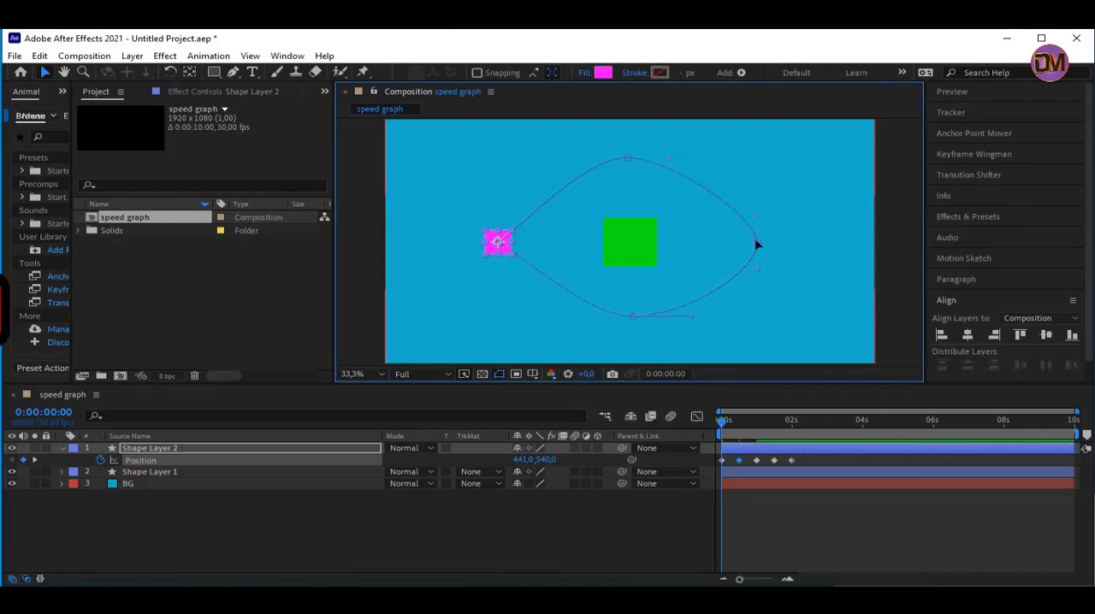
drag(763, 275, 761, 286)
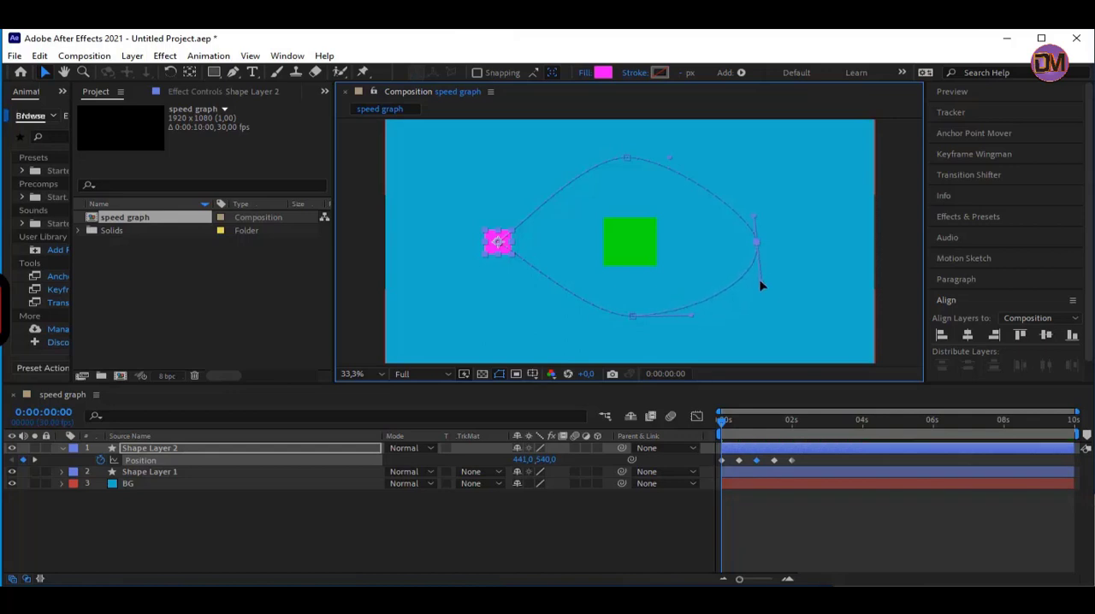
drag(756, 217, 758, 182)
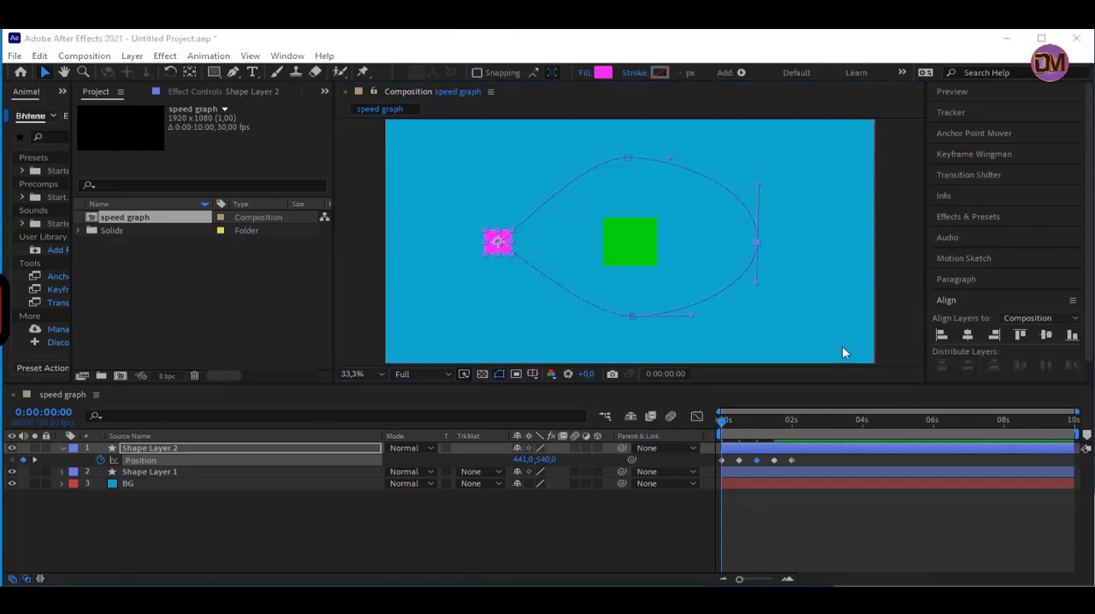
Break the handles of the motion path's bottom point apart and aim both straight up toward the green square
click(631, 317)
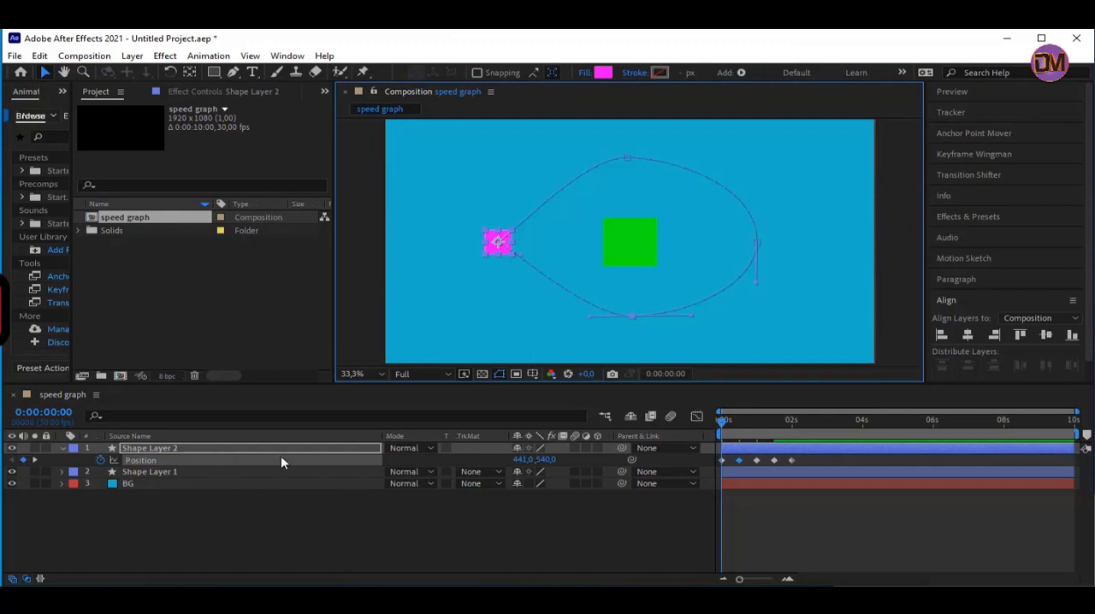
drag(694, 315, 617, 288)
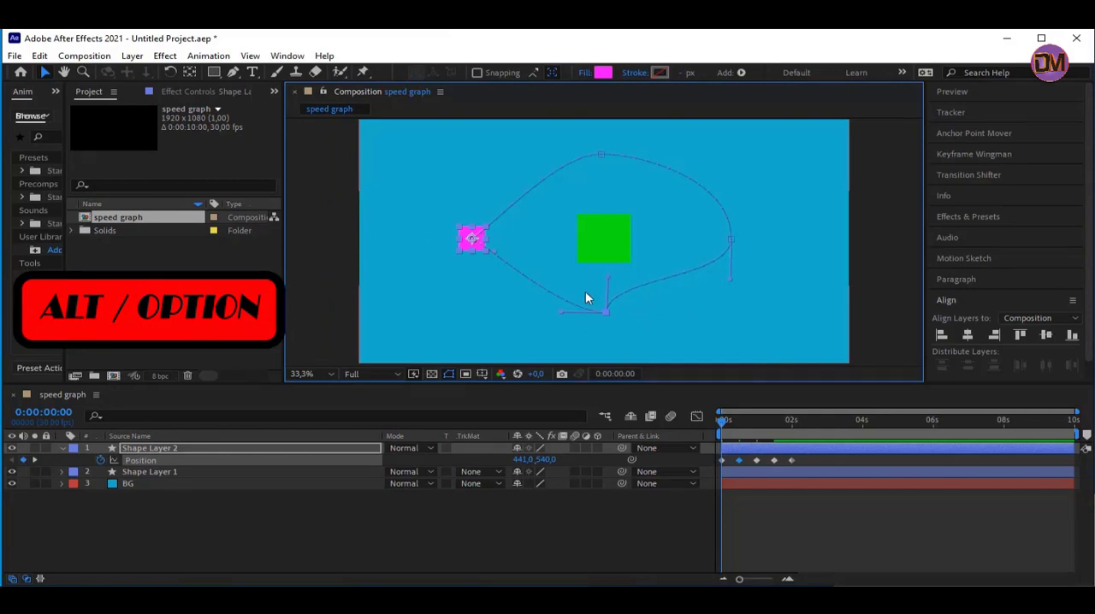
drag(560, 315, 604, 279)
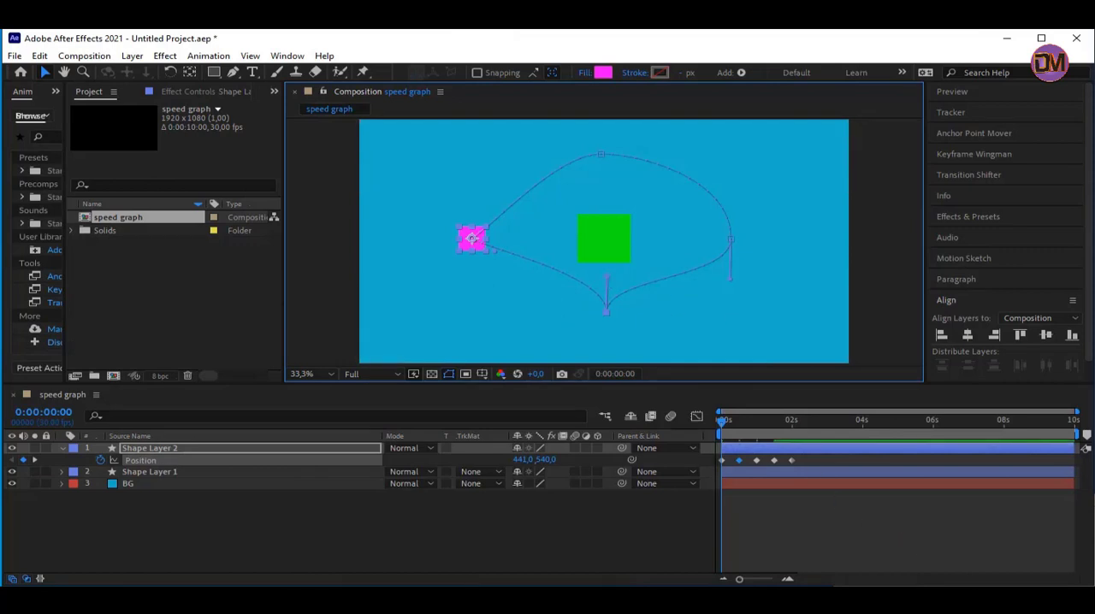
Split the handles of the motion path's right point and aim both horizontally inward toward the green square
click(730, 237)
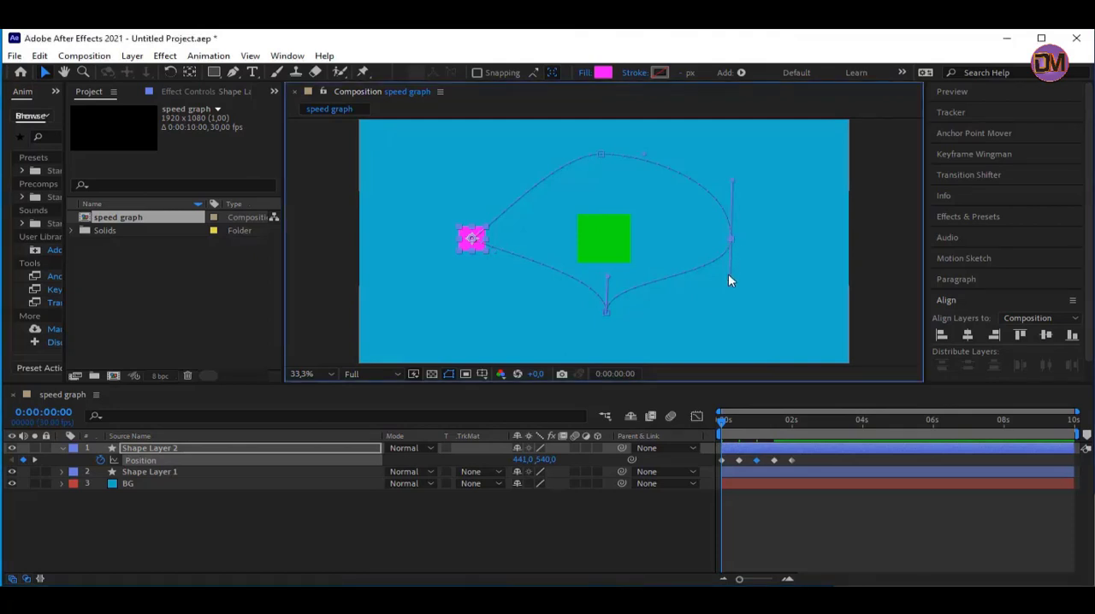
drag(726, 273, 703, 254)
drag(733, 187, 683, 229)
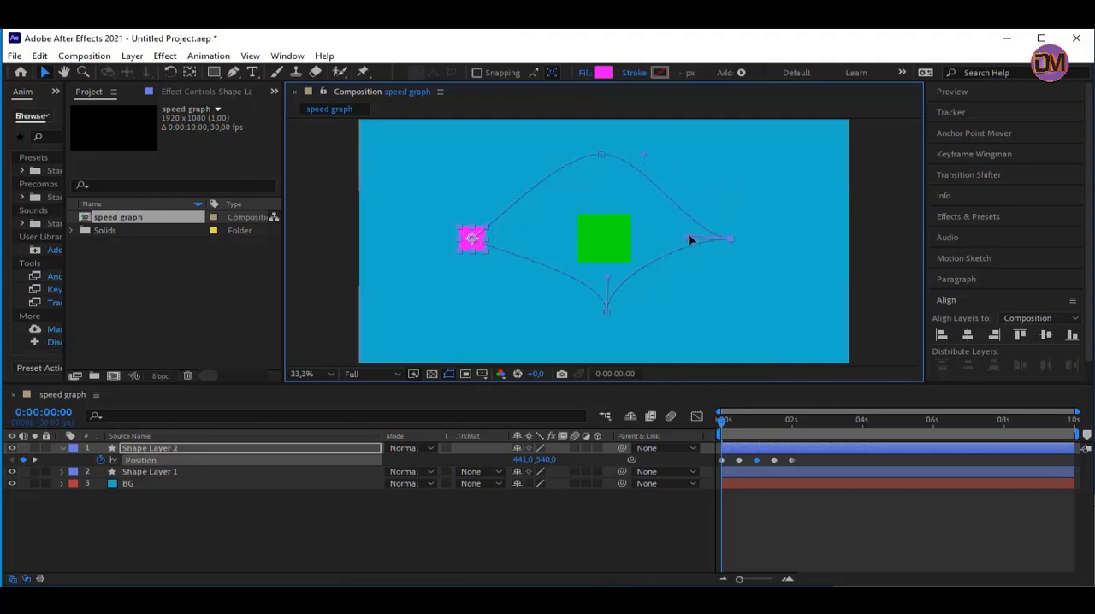
Split the handles of the motion path's top point and aim both straight down toward the green square
click(600, 156)
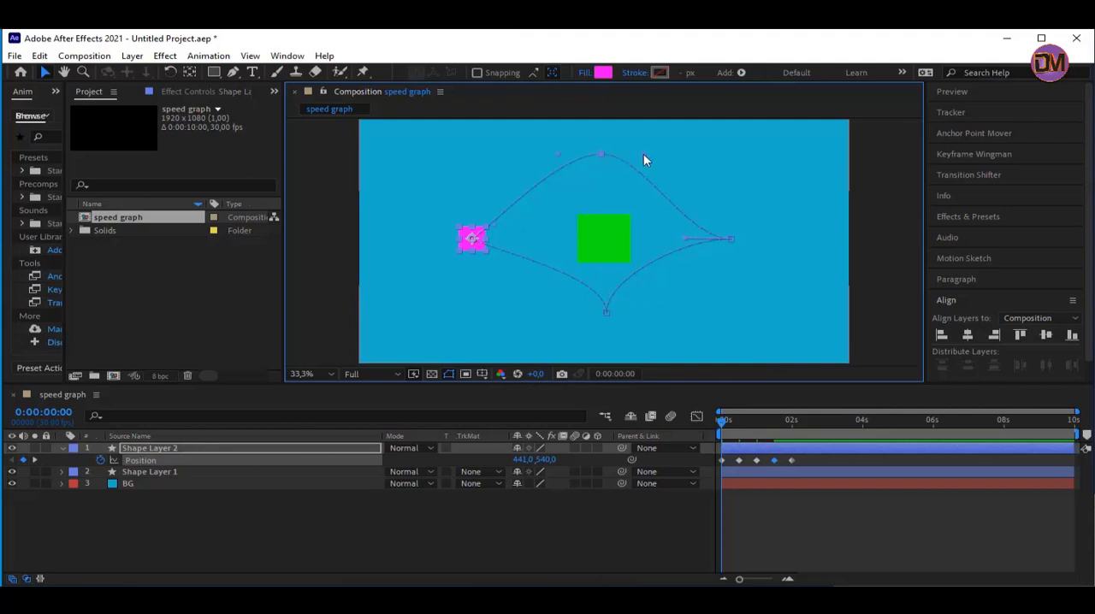
drag(643, 153, 605, 191)
drag(557, 160, 598, 192)
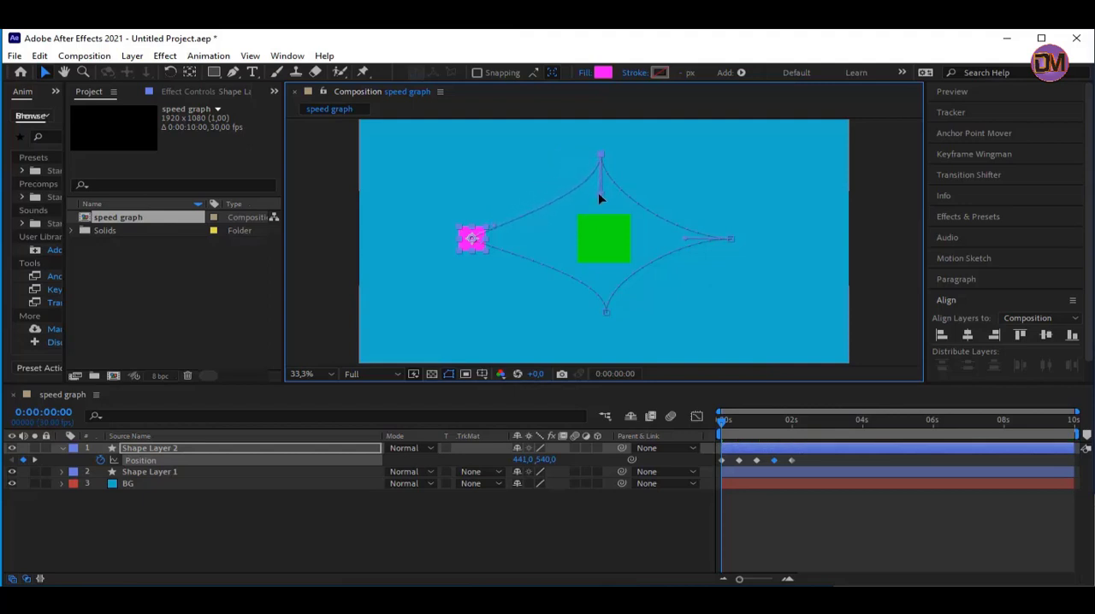
Aim the handles of the motion path's left start and end points horizontally inward to complete the four-pointed star shape
click(471, 240)
drag(503, 255, 523, 237)
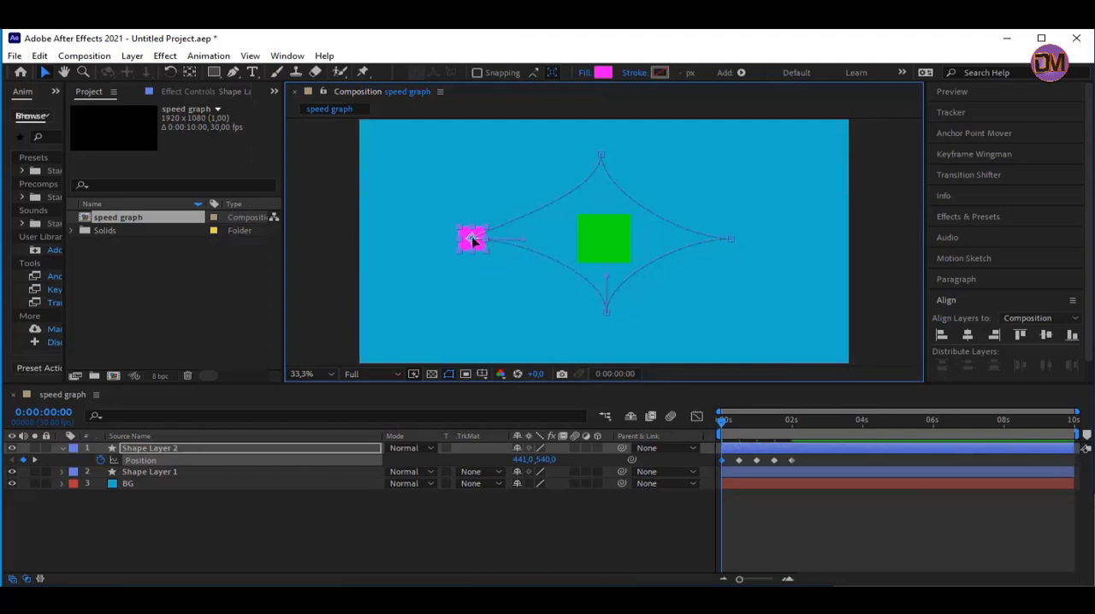
mouse_move(471, 251)
mouse_down()
mouse_move(489, 265)
mouse_move(476, 247)
mouse_up()
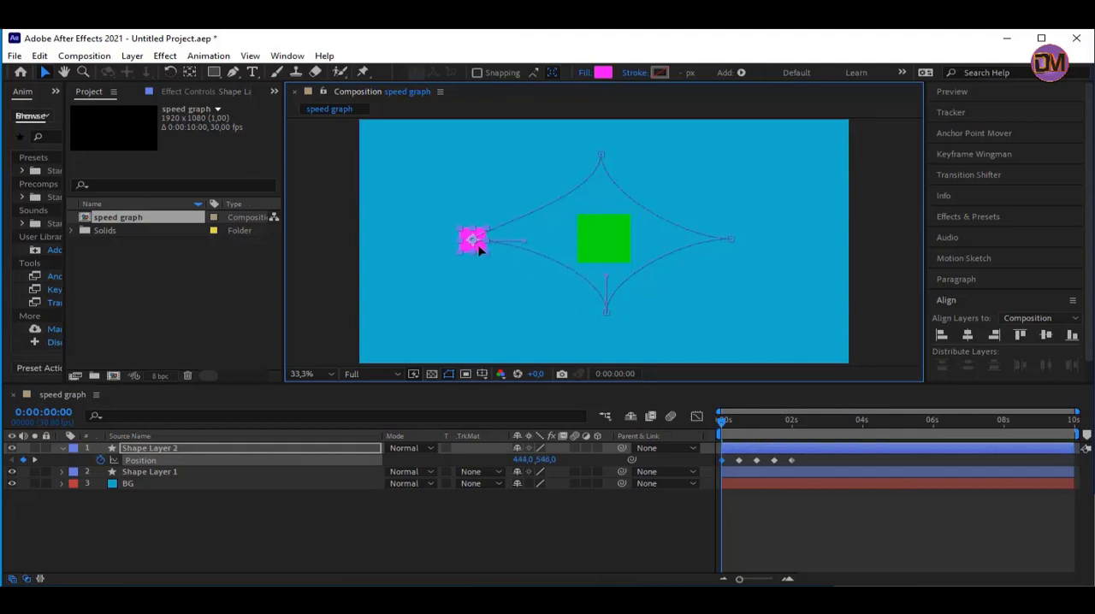
click(743, 423)
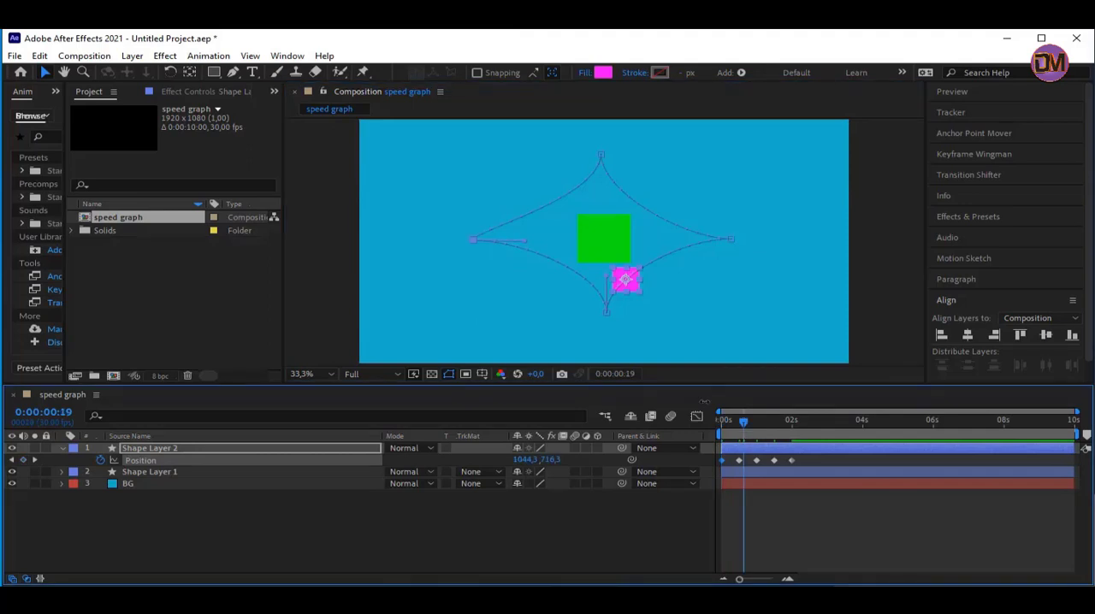
click(474, 239)
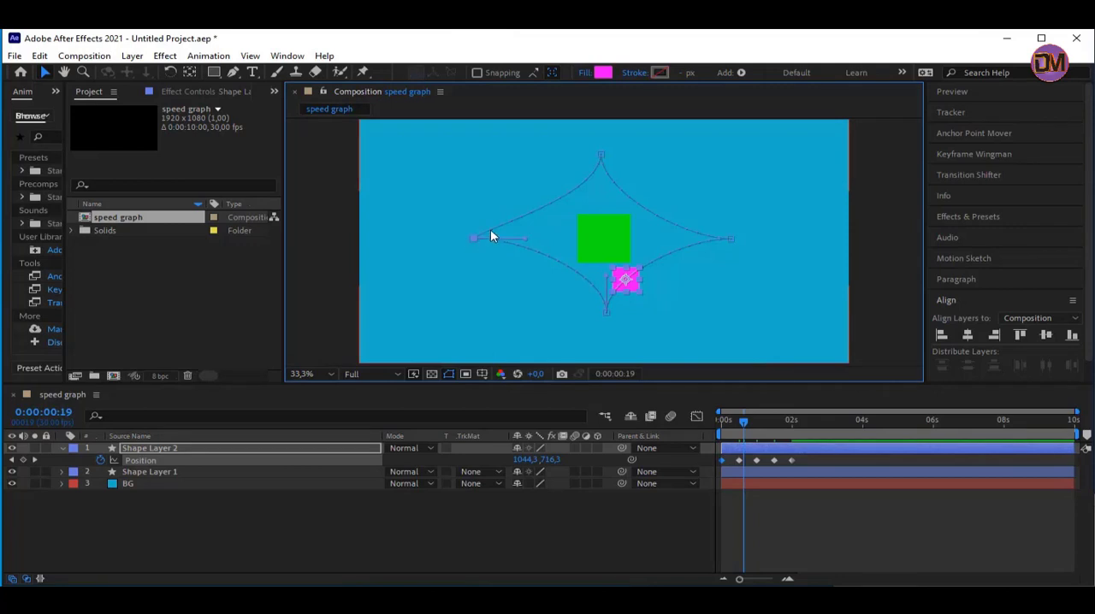
click(490, 233)
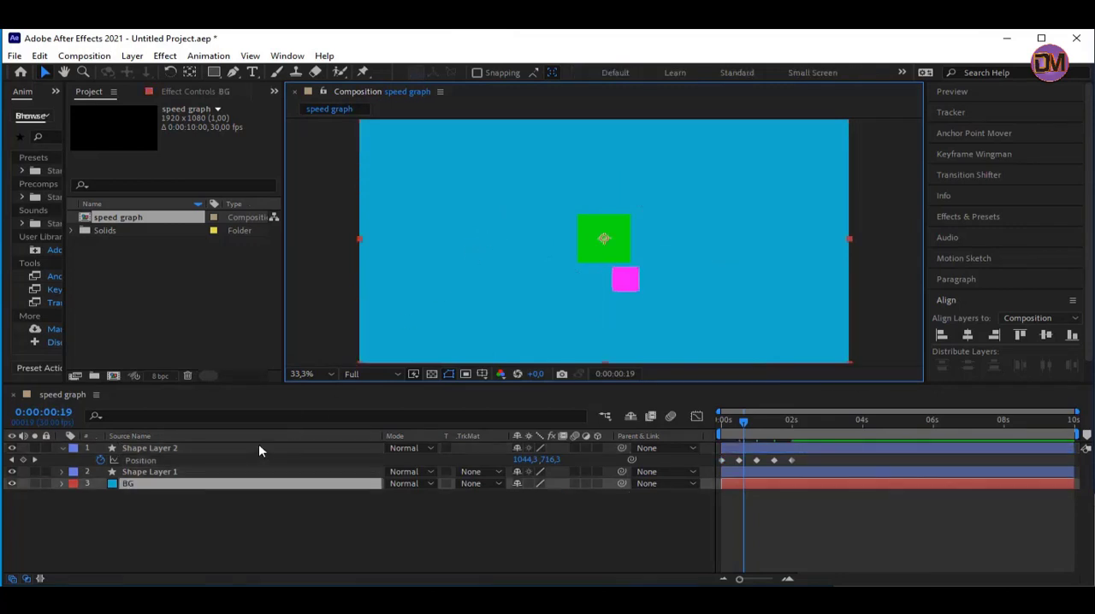
click(260, 451)
click(477, 241)
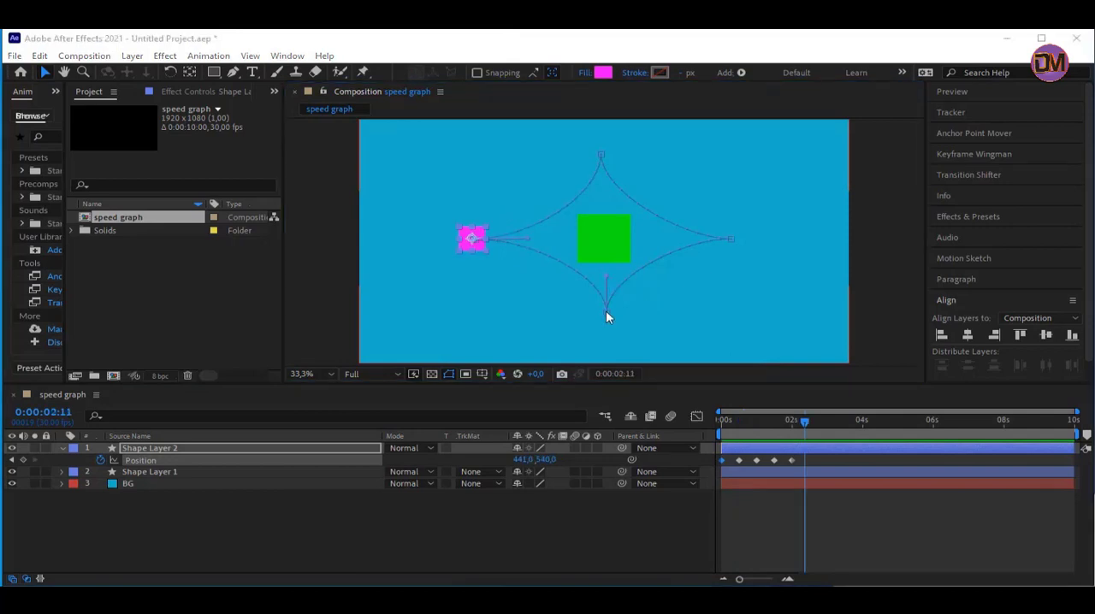
Stretch the star-shaped motion path by moving its bottom point down, its top point up and its right point farther outward
drag(606, 311, 606, 344)
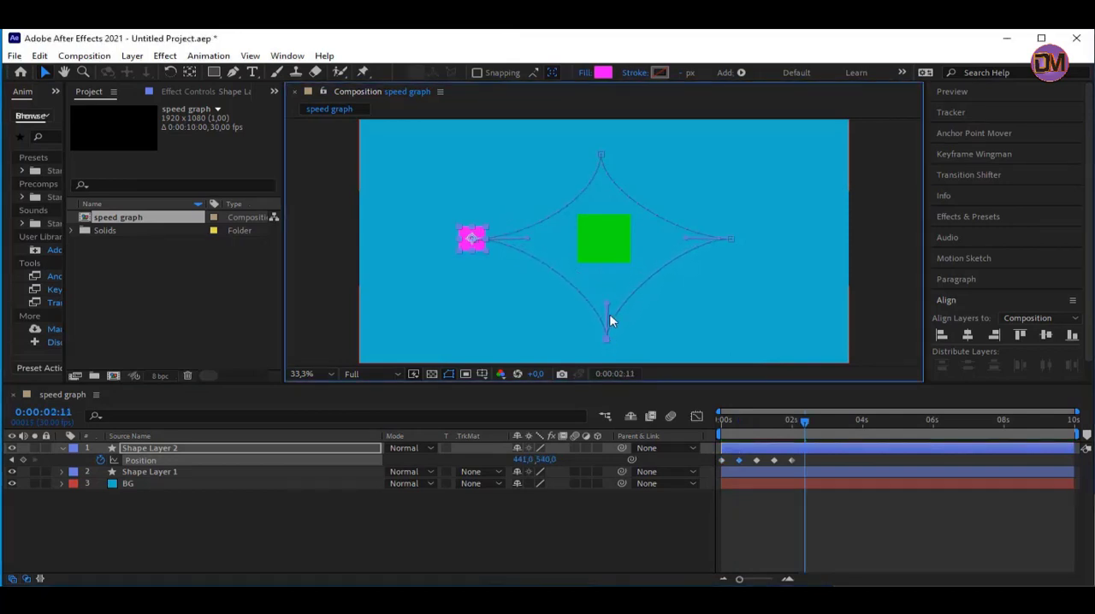
drag(601, 156, 602, 135)
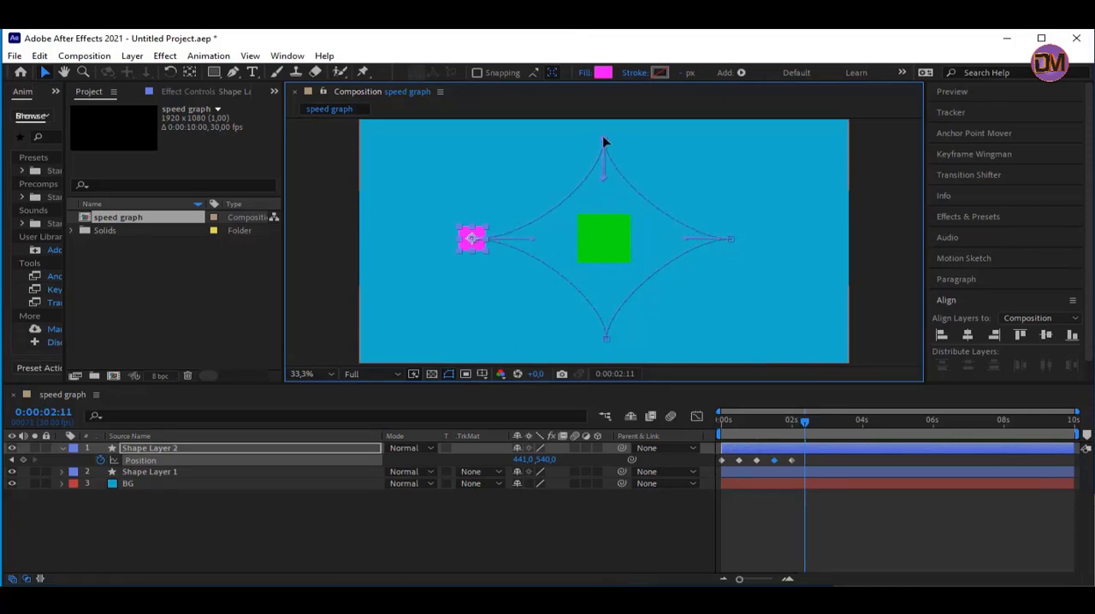
click(733, 239)
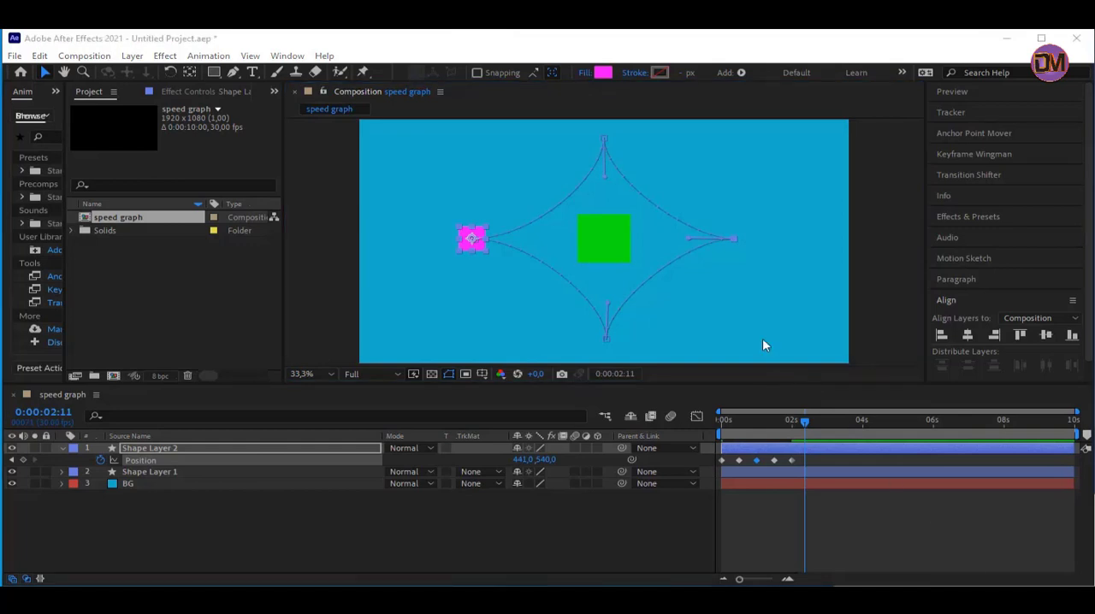
drag(735, 237, 752, 242)
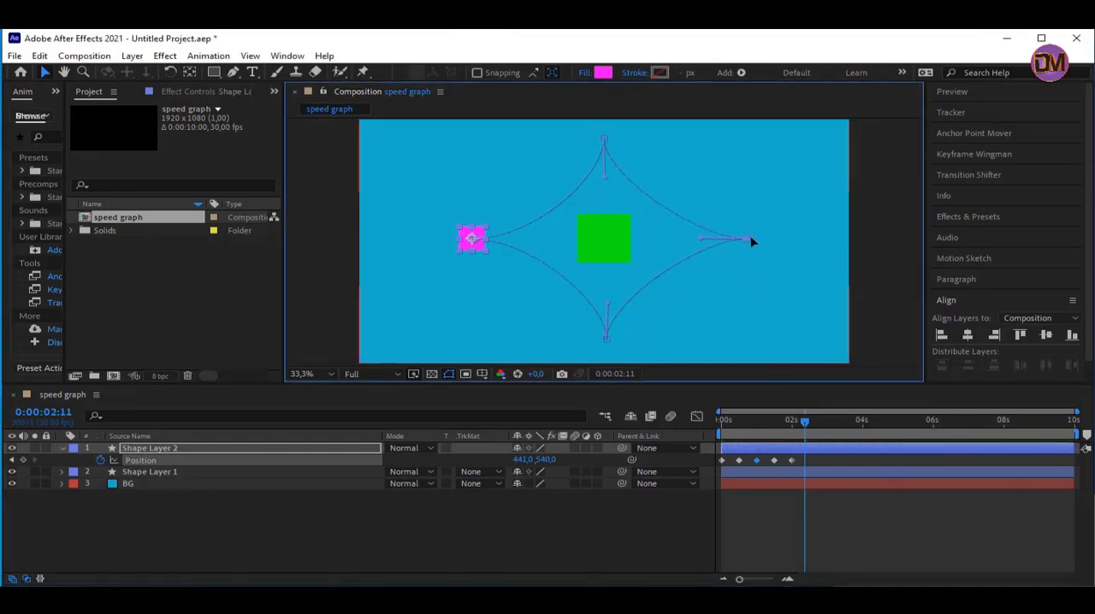
Move the motion path's left end point farther outward, to about 390, 543
click(467, 240)
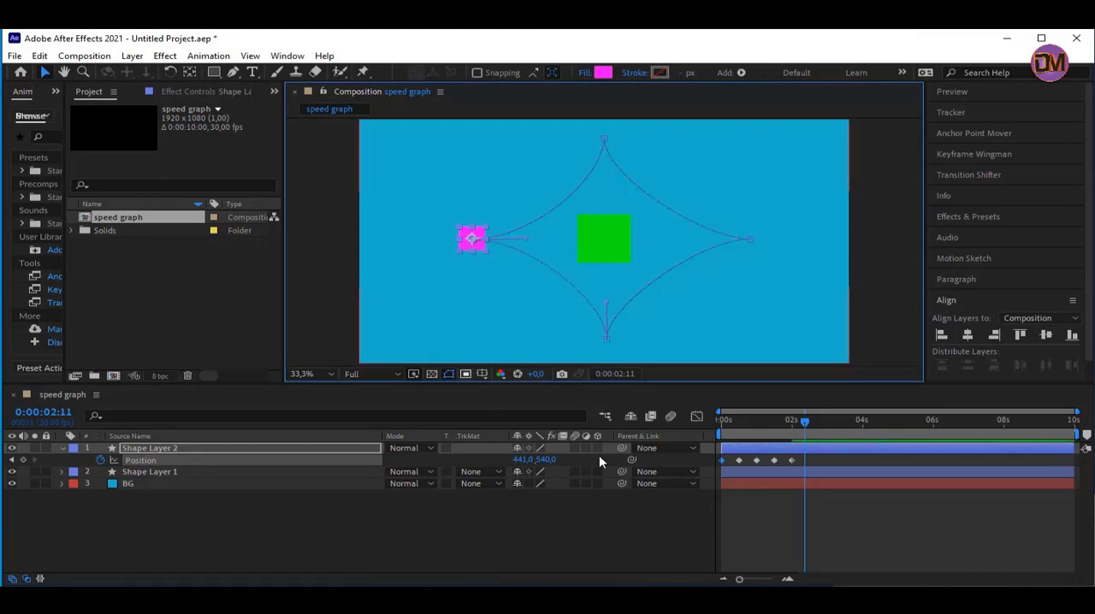
click(777, 425)
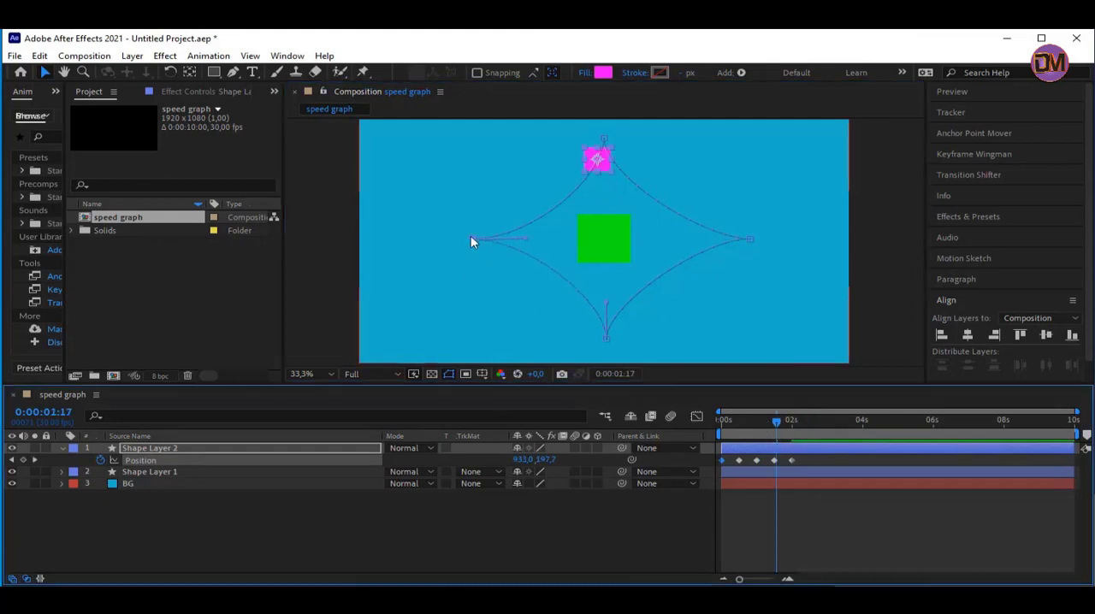
drag(471, 242, 460, 238)
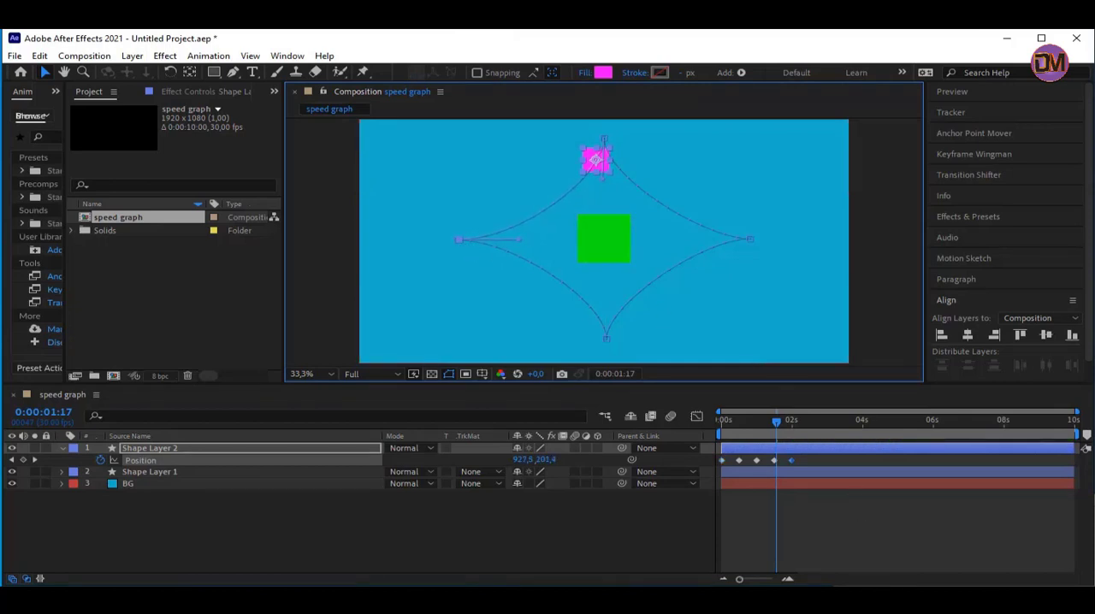
Reselect Shape Layer 2 and preview the magenta square's motion along the star-shaped path from the beginning
click(501, 322)
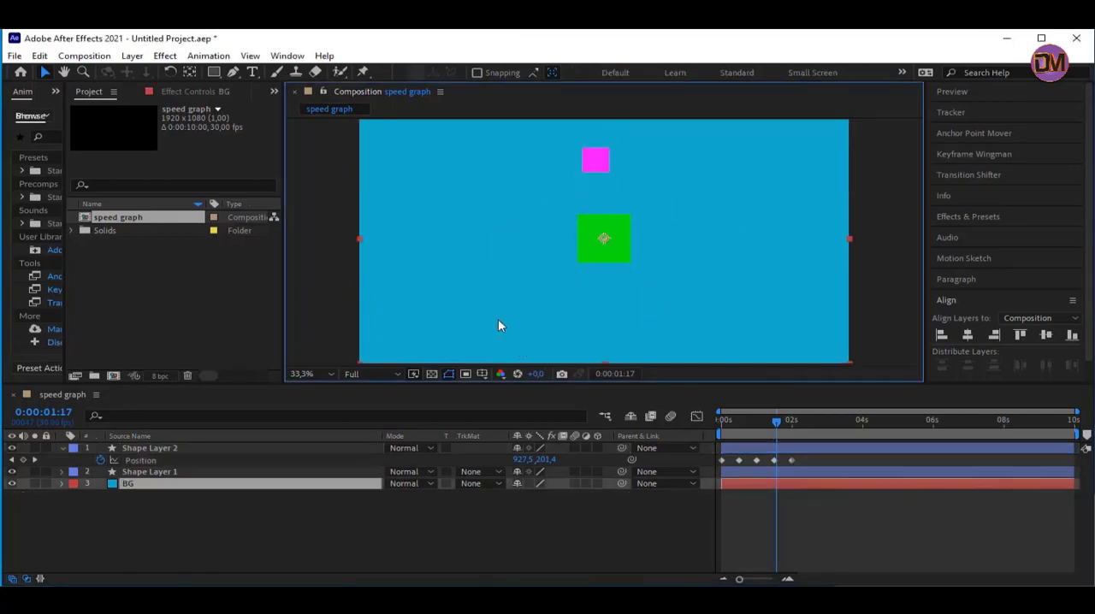
click(221, 453)
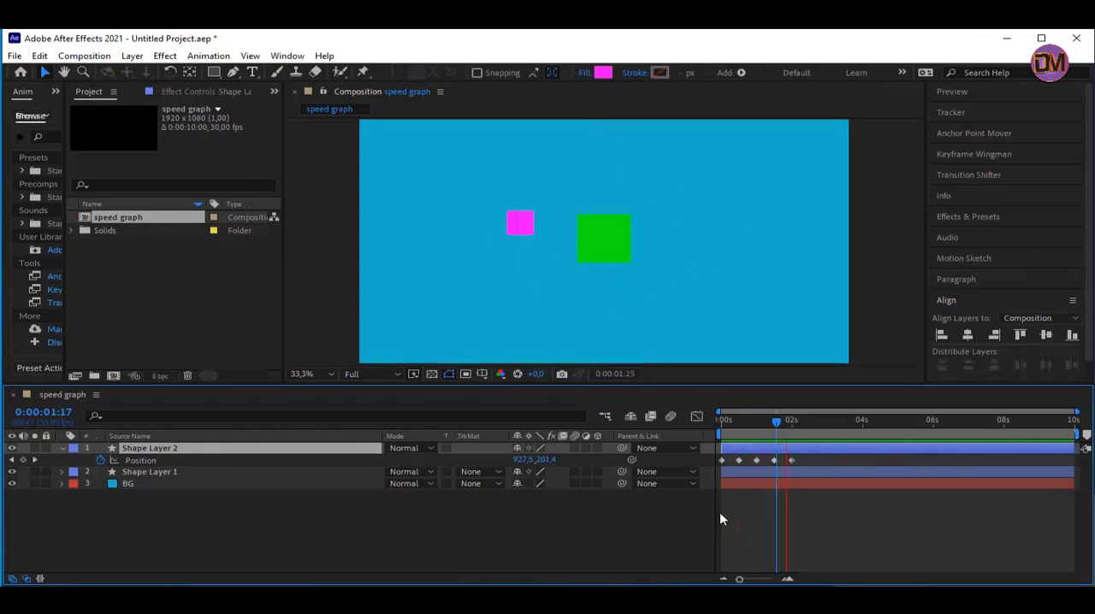
key(space)
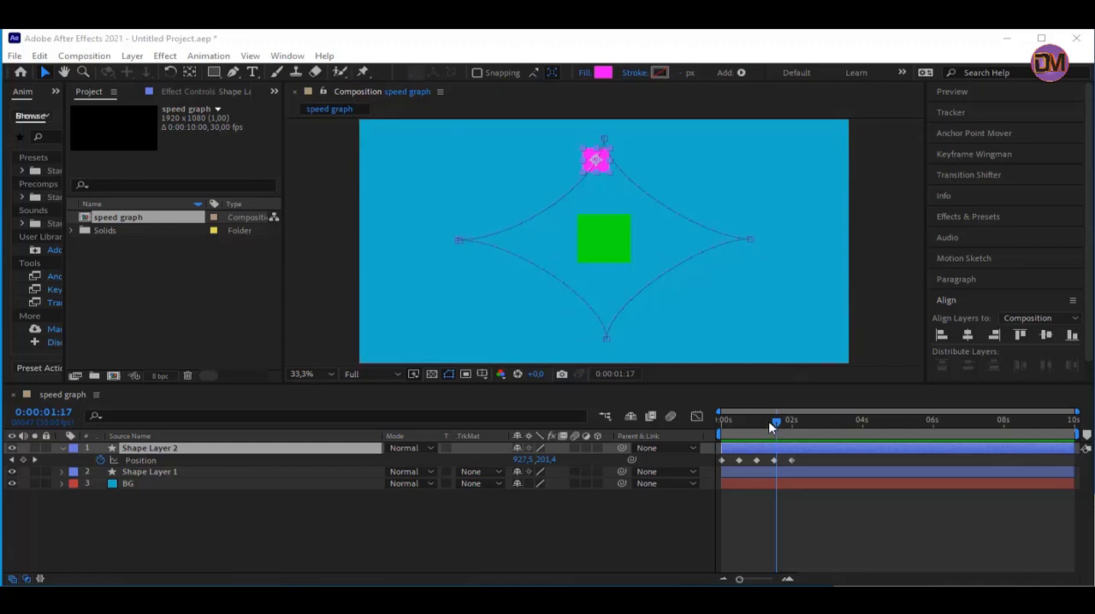
drag(768, 422, 723, 421)
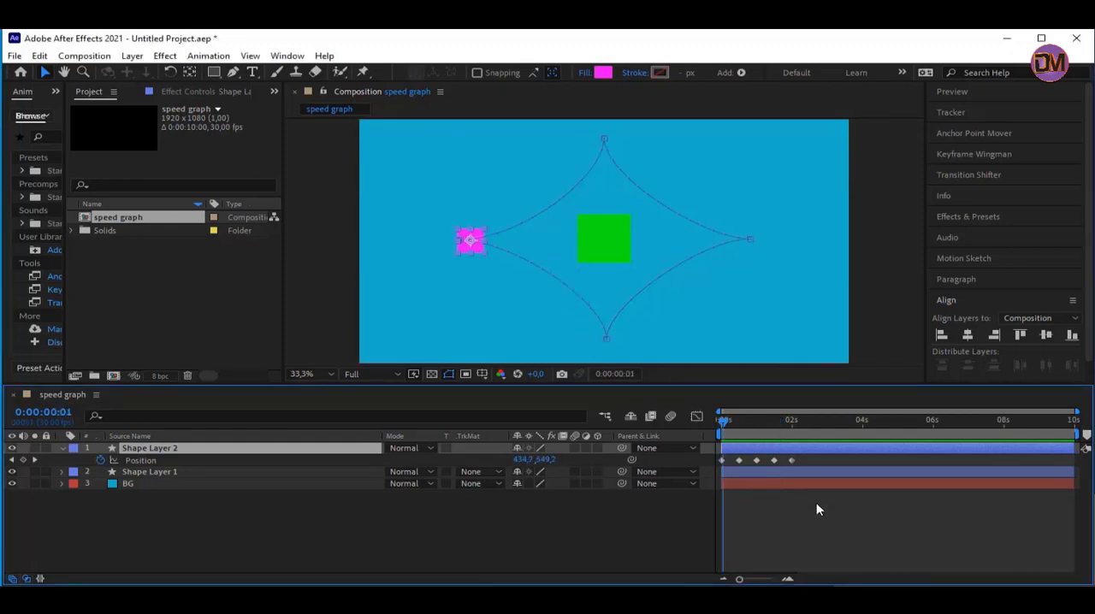
key(space)
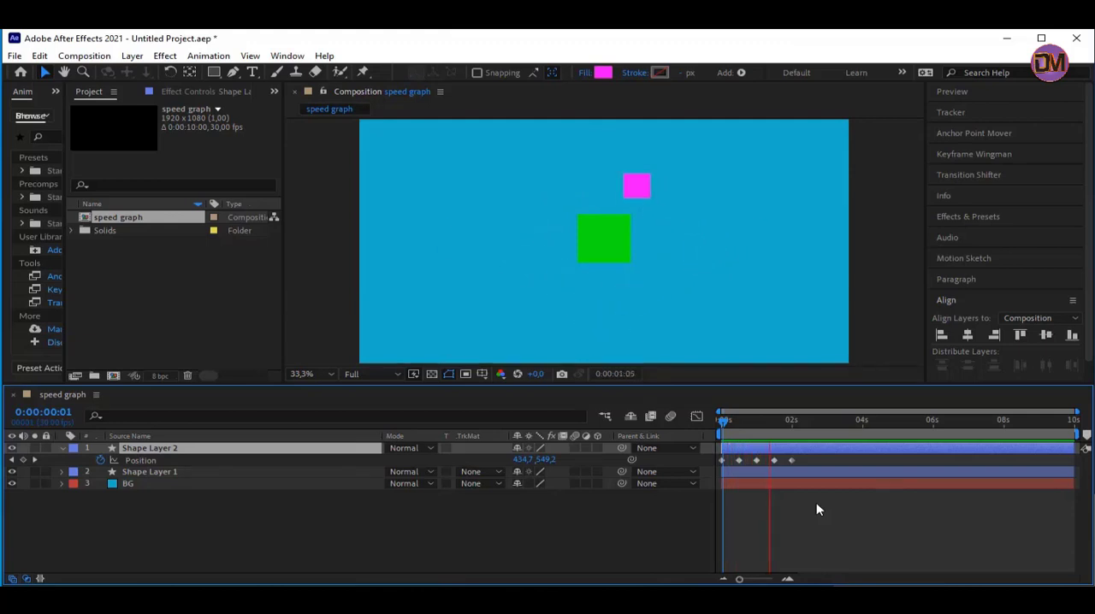
key(space)
key(space)
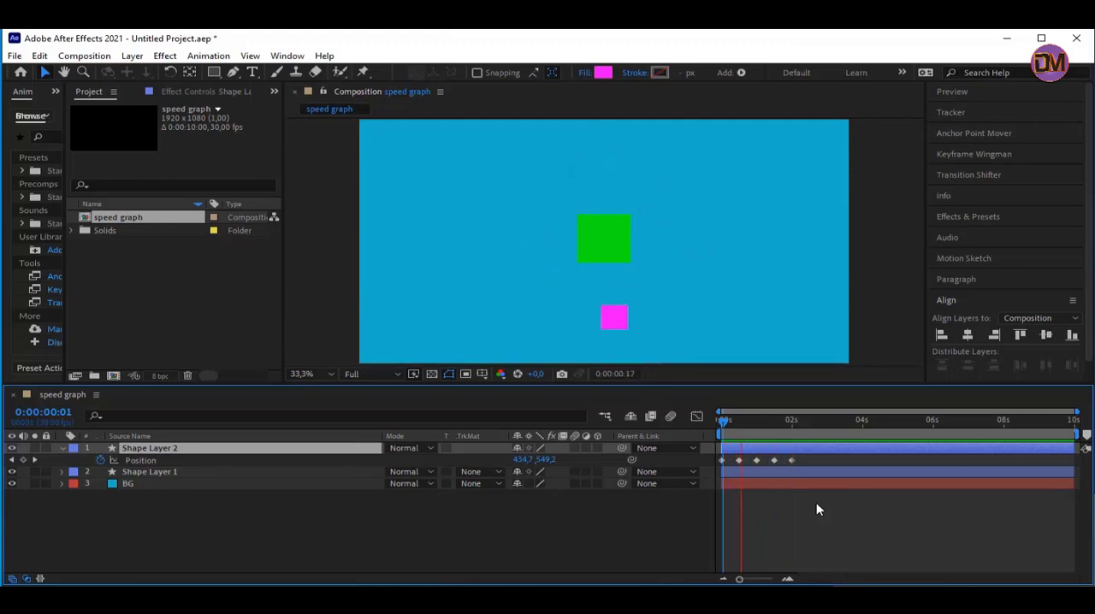
key(space)
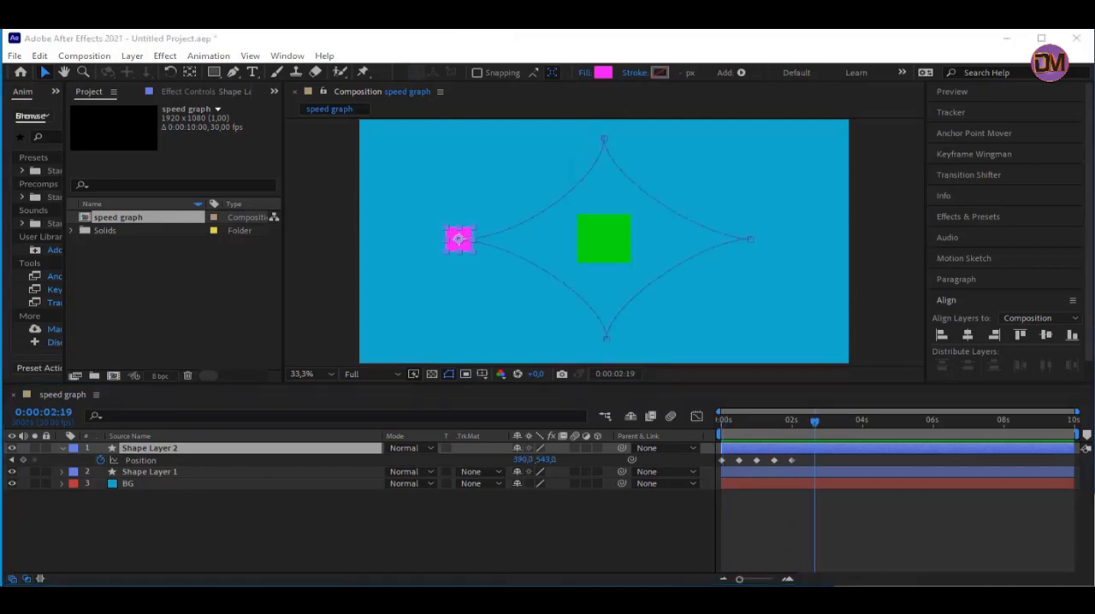
Shorten the work area to end just past the last Position keyframe and trim the composition to a duration of 0:00:02:07
click(825, 444)
click(819, 435)
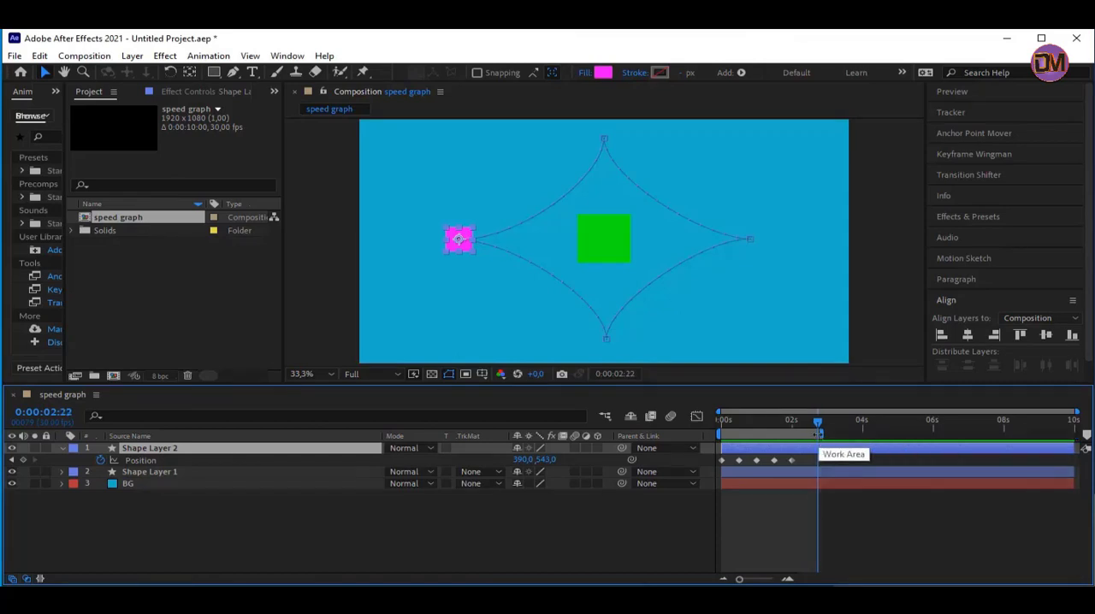
right_click(819, 438)
click(890, 474)
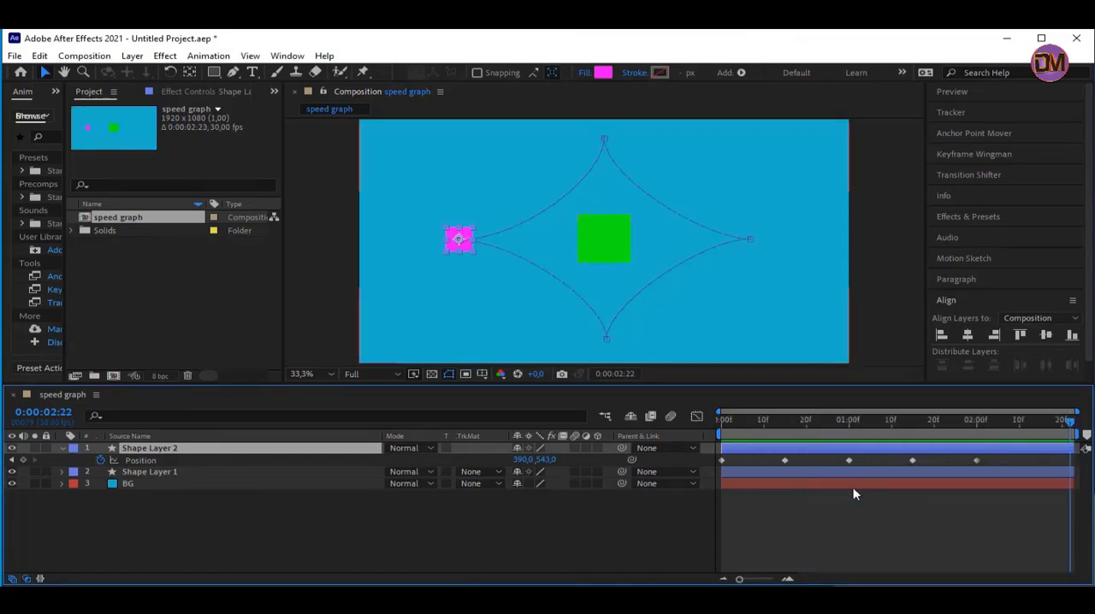
drag(1075, 436, 1010, 434)
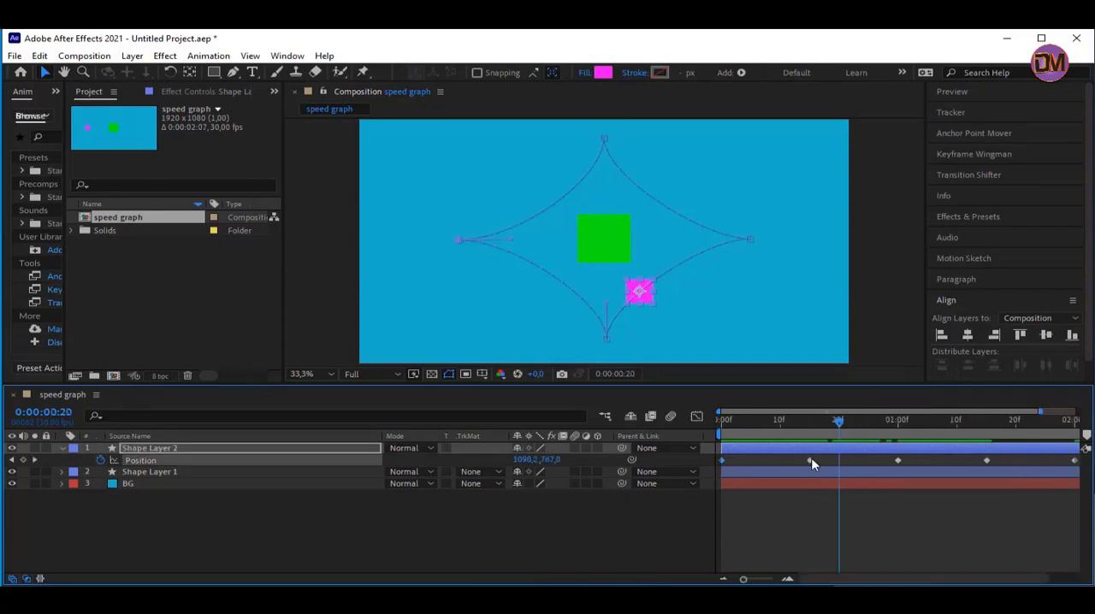
Check the Position keyframes of Shape Layer 2 one by one and display their speed curve in the Graph Editor
ctrl+click(811, 459)
ctrl+click(898, 460)
ctrl+click(987, 461)
click(697, 417)
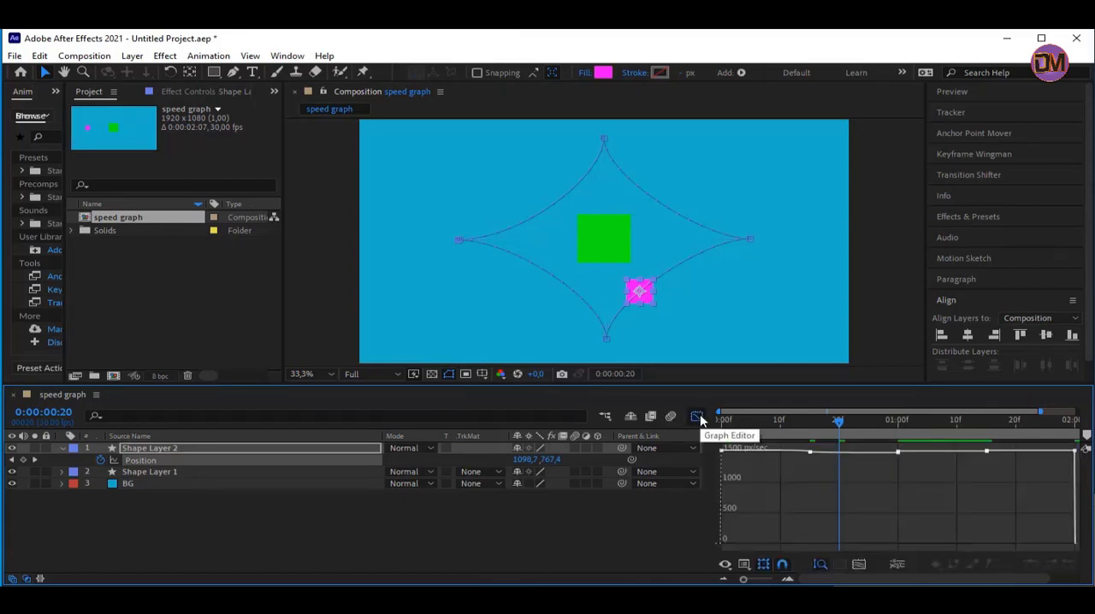
Inspect the speed of each Position keyframe along the speed graph, from the second keyframe through to the last
click(811, 456)
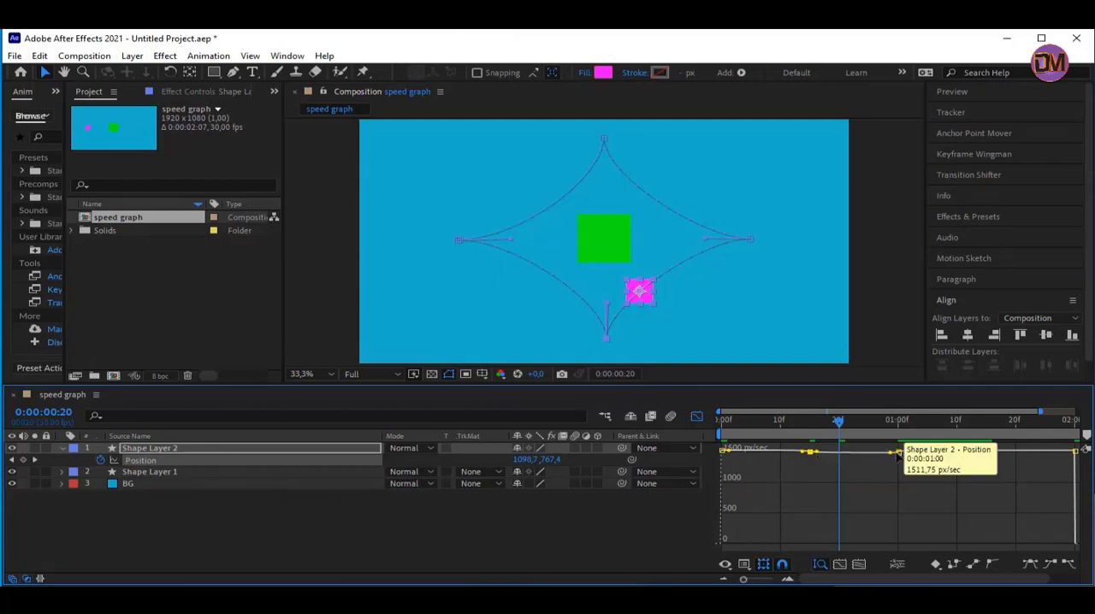
click(900, 453)
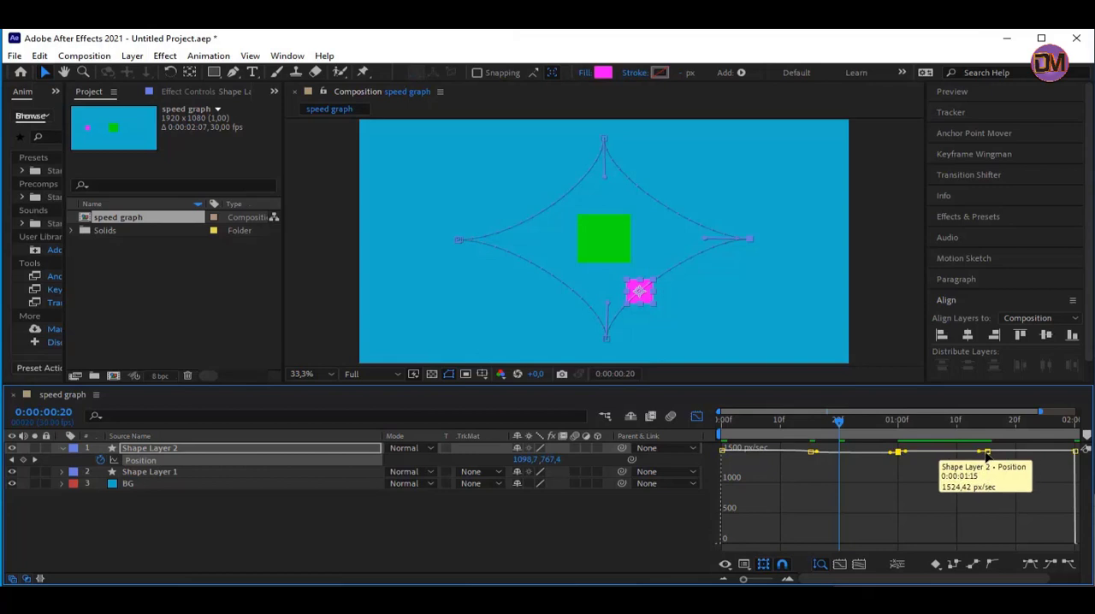
click(986, 453)
click(1075, 452)
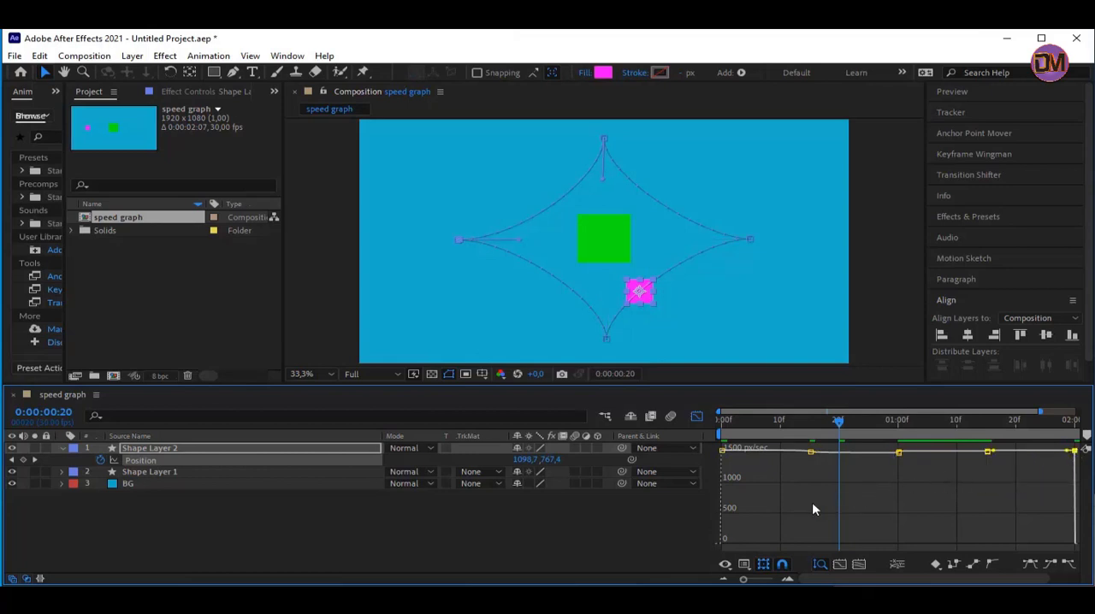
mouse_move(810, 454)
mouse_move(901, 456)
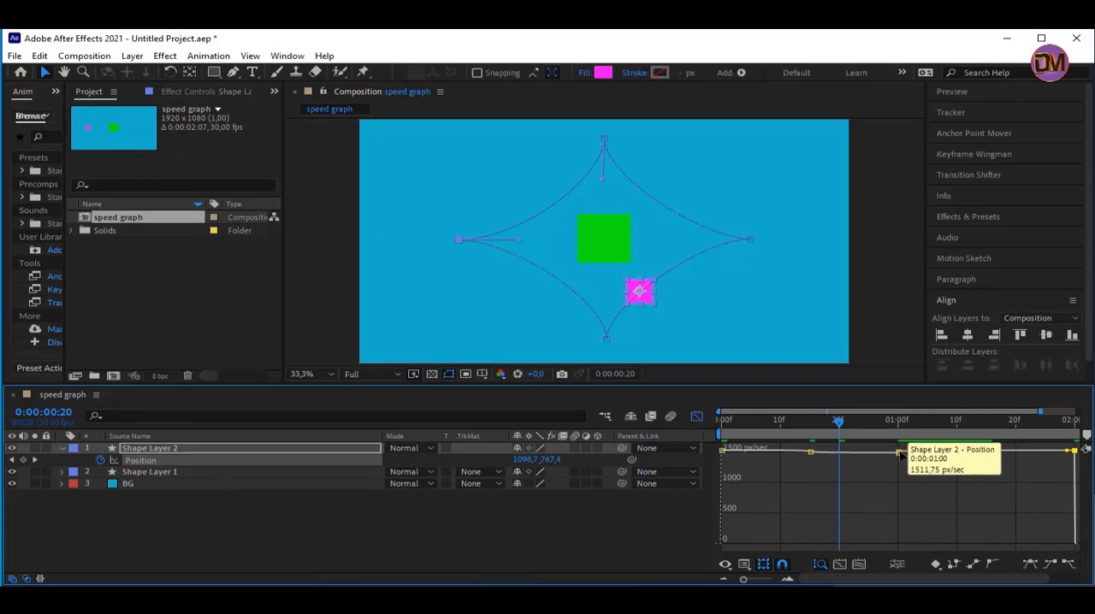
mouse_move(980, 454)
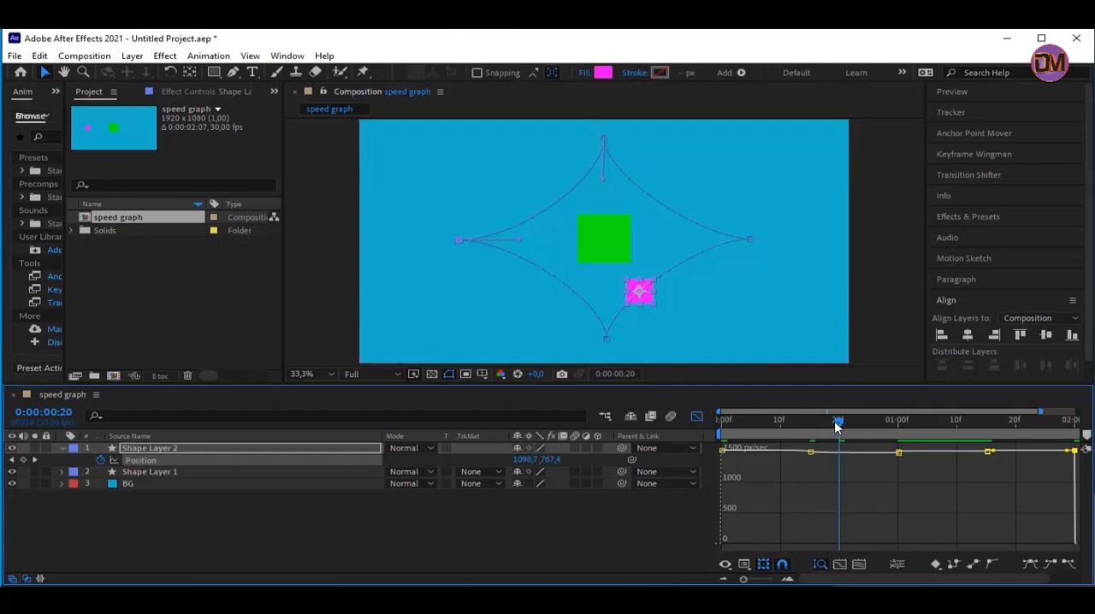
Return to 0:00:00:00, examine the first graph segment, deselect everything and toggle between the keyframe and graph displays
drag(835, 421, 697, 429)
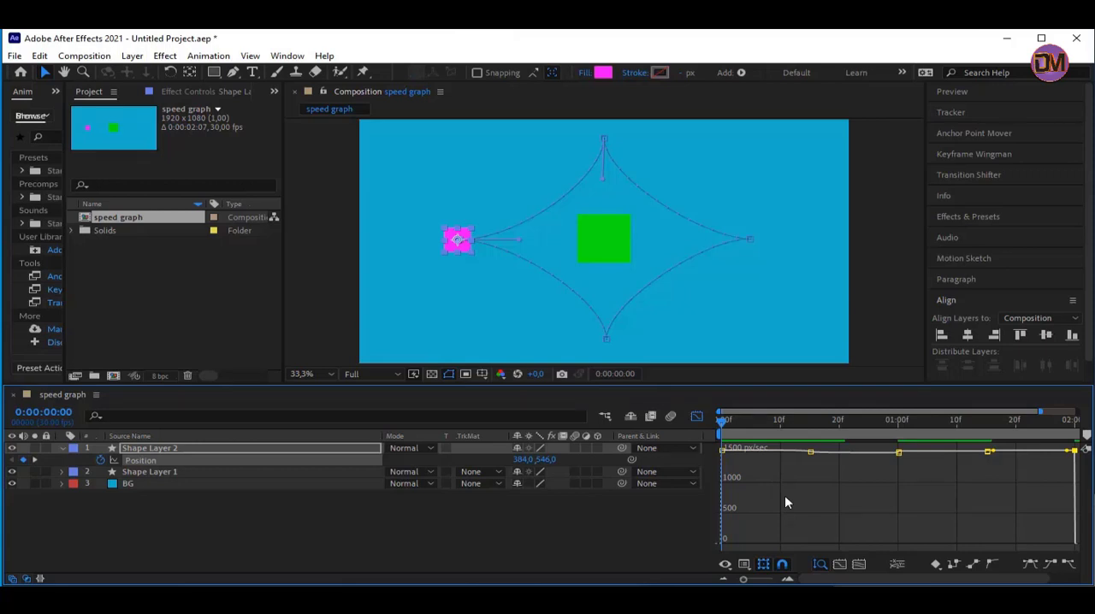
click(808, 456)
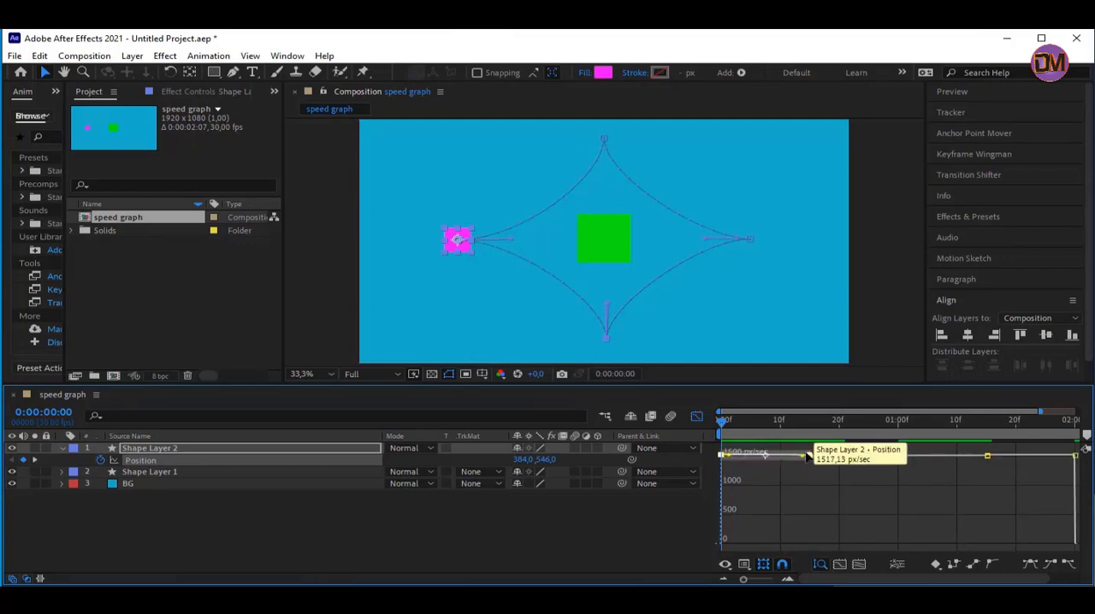
key(F2)
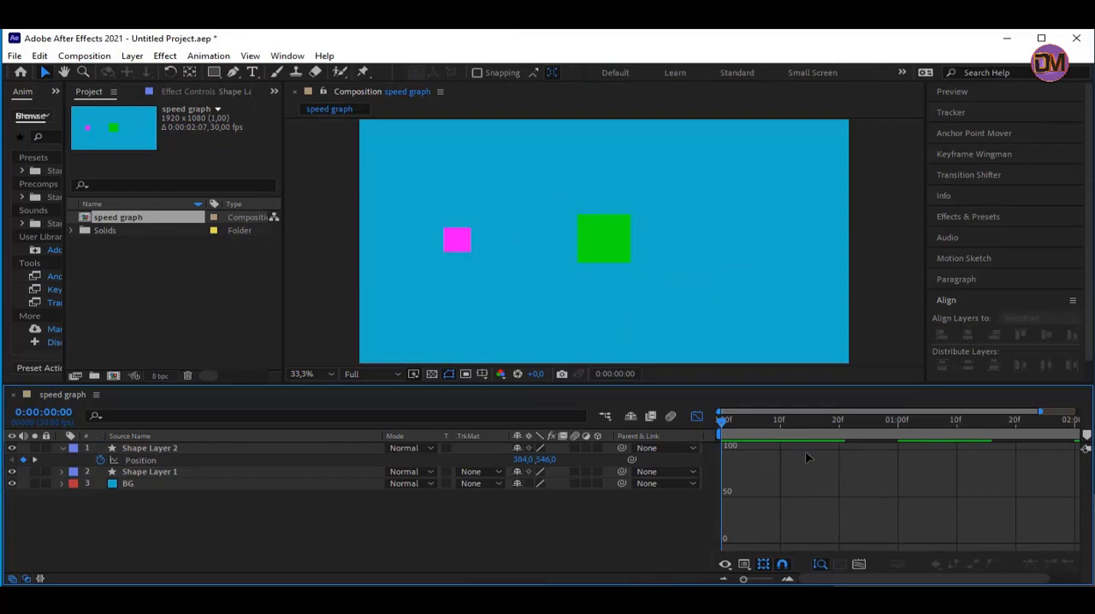
click(698, 417)
click(698, 418)
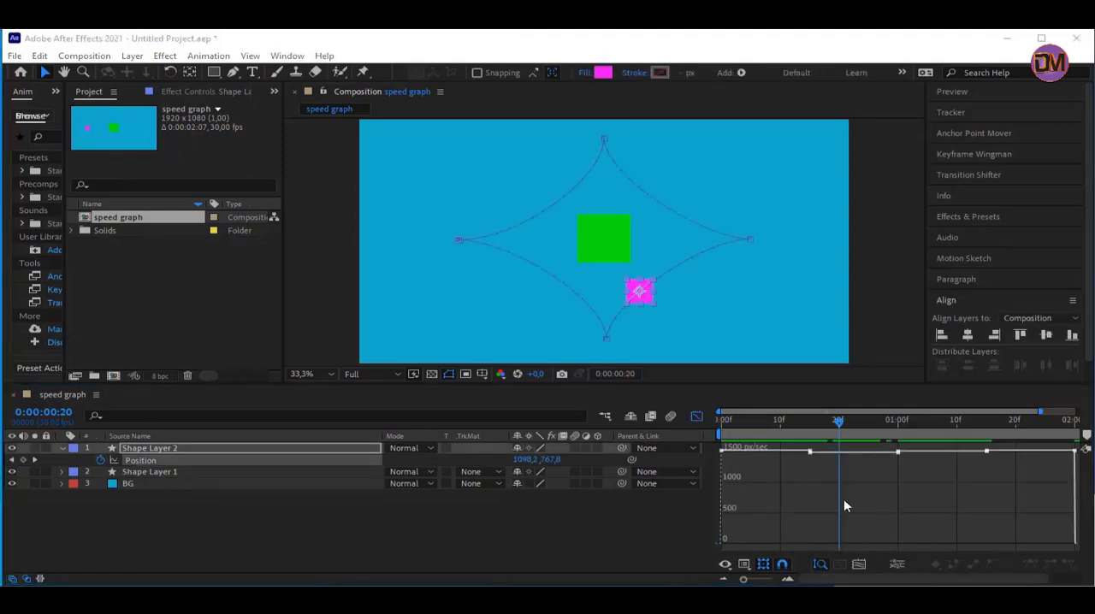
Select all Position keyframes of Shape Layer 2 and apply Easy Ease to them
click(810, 452)
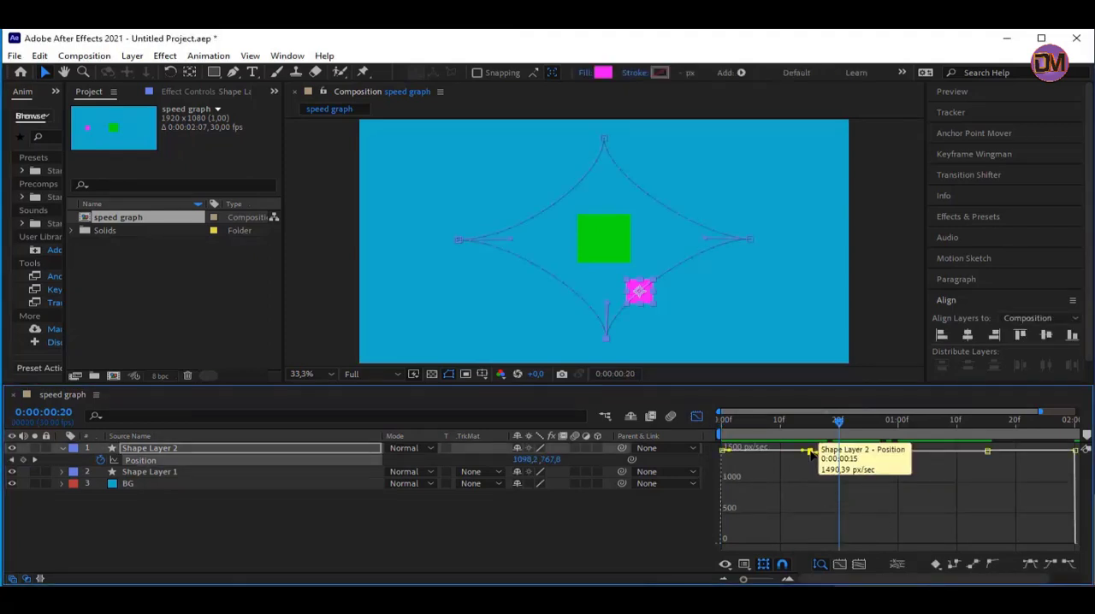
click(140, 462)
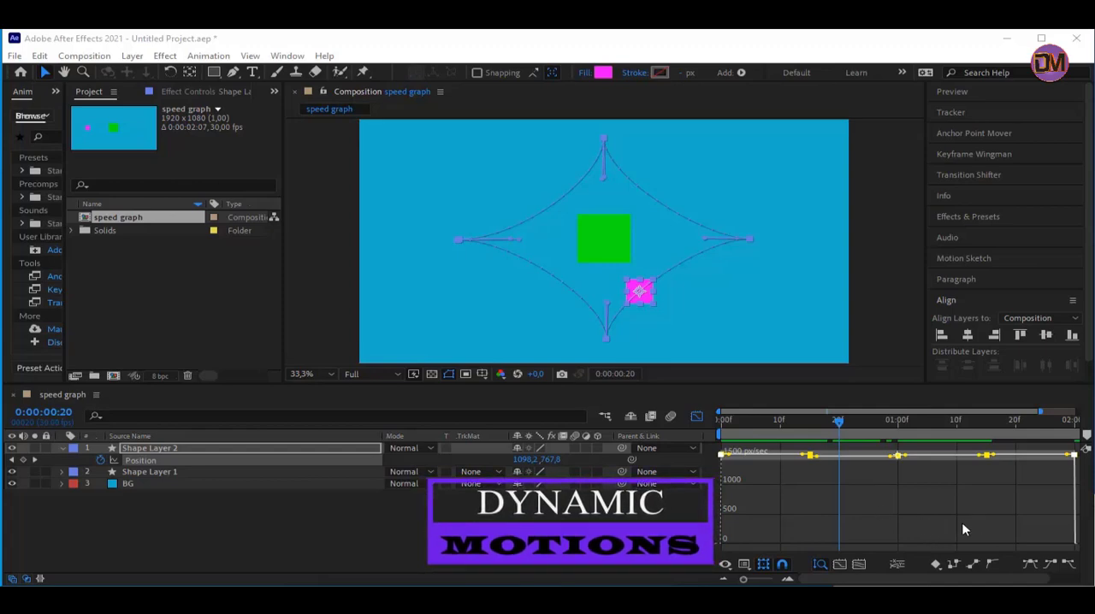
right_click(603, 144)
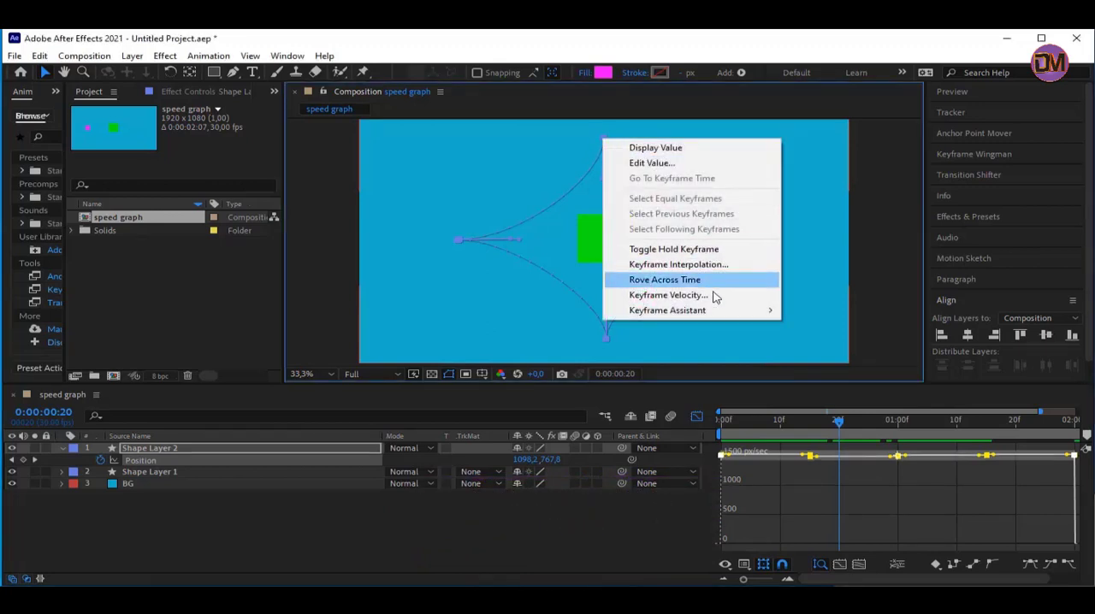
mouse_move(726, 310)
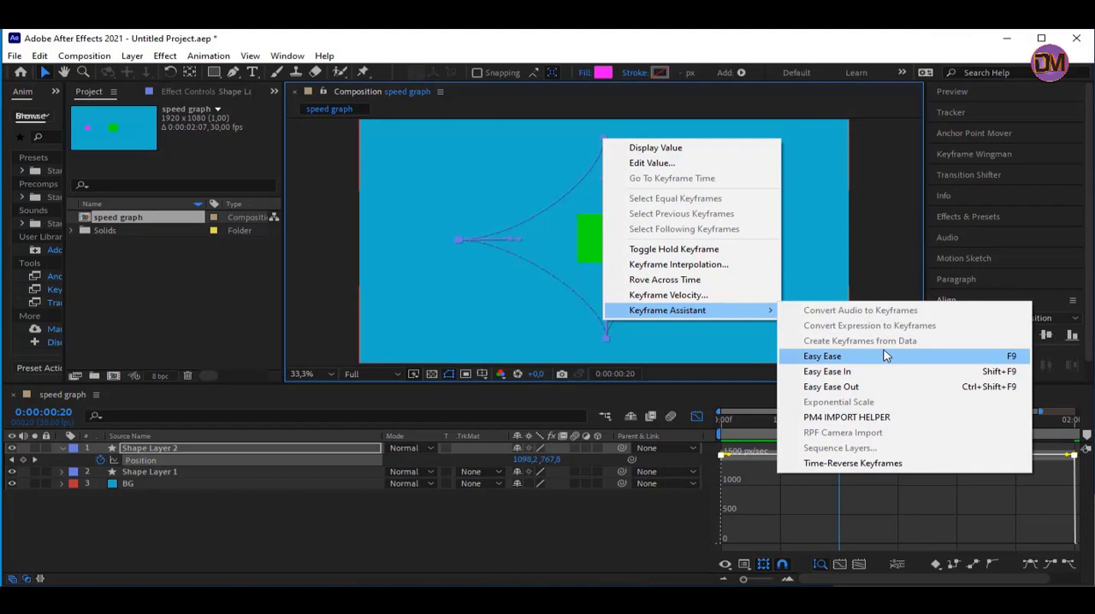
click(886, 356)
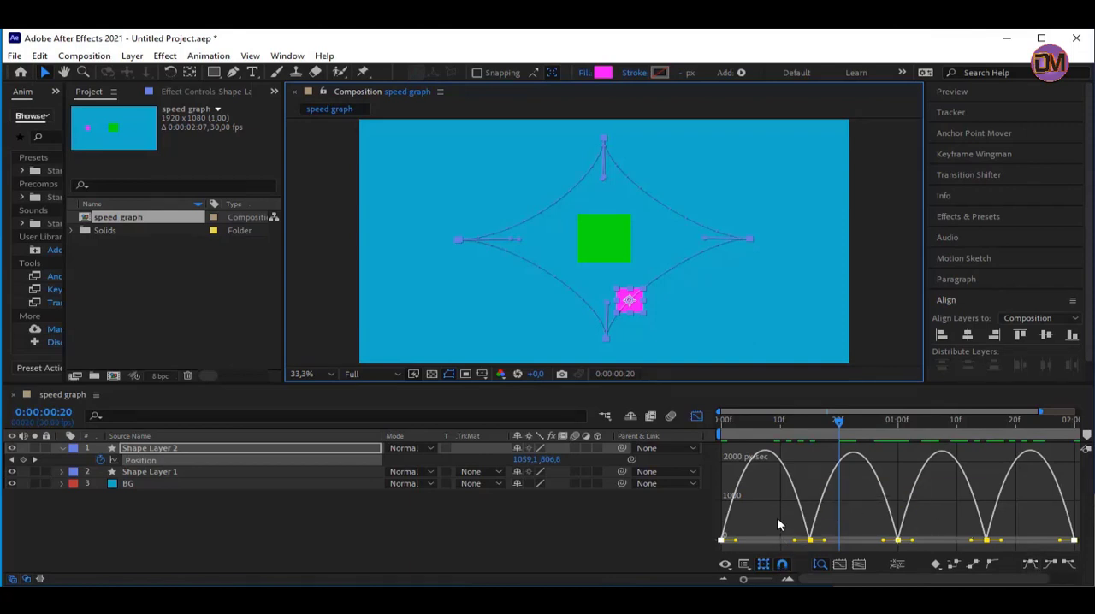
Examine the eased speed curve and show the whole composition with its motion path at 25% zoom
mouse_move(804, 526)
mouse_move(806, 494)
key(slash)
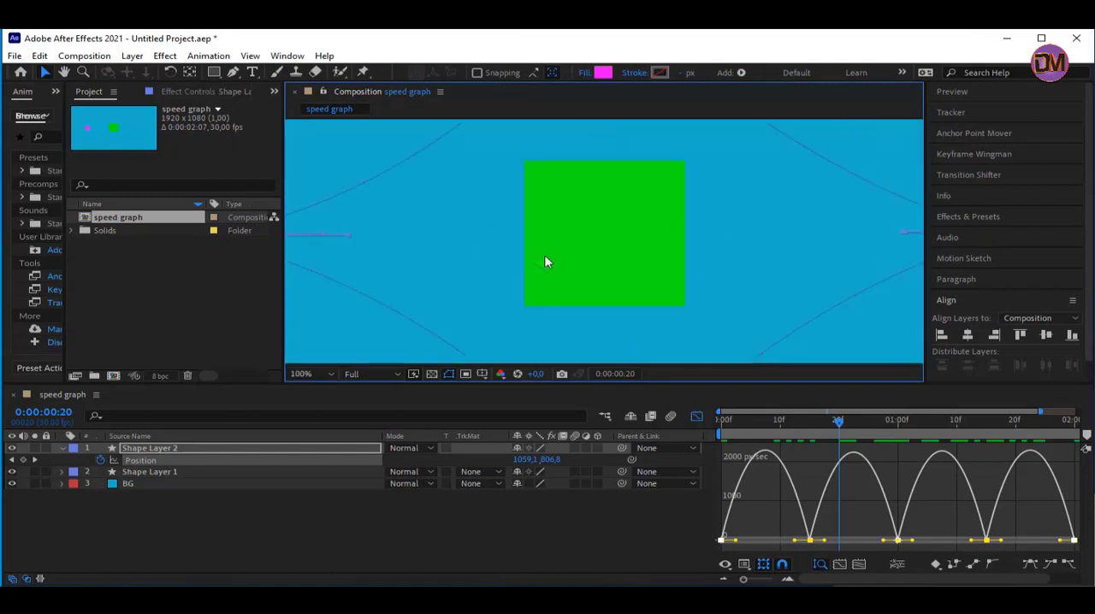
key(comma)
key(comma)
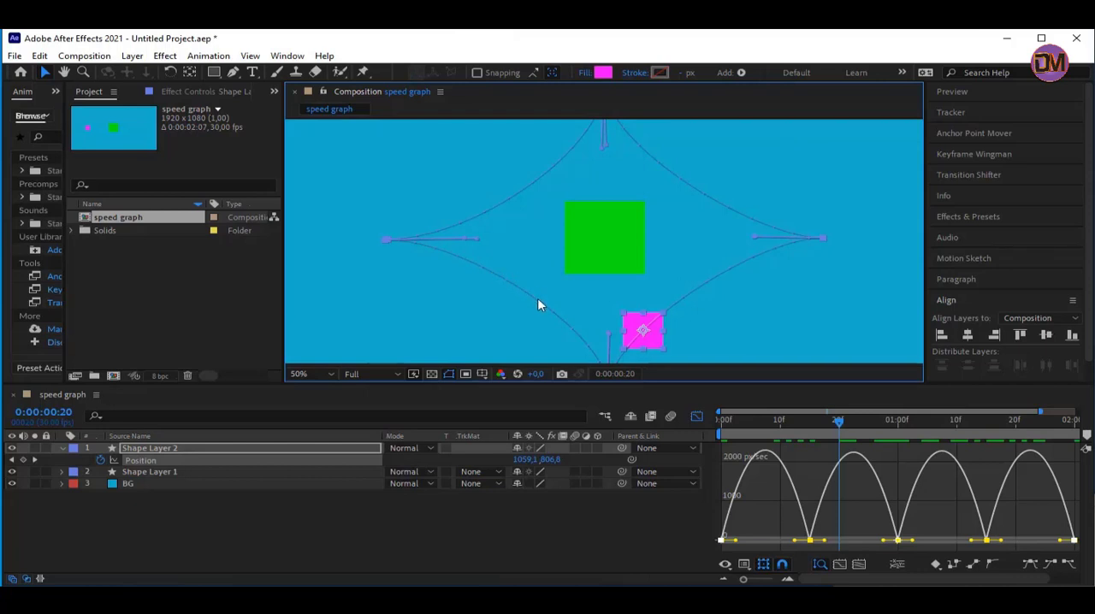
scroll(497, 251, up, 4)
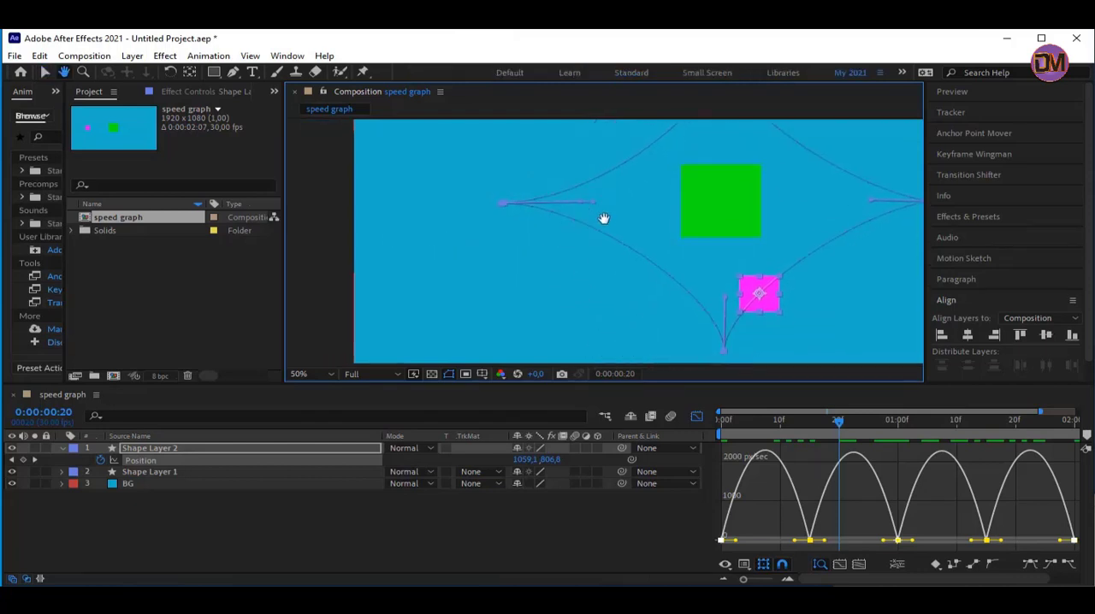
scroll(660, 224, down, 3)
key(space)
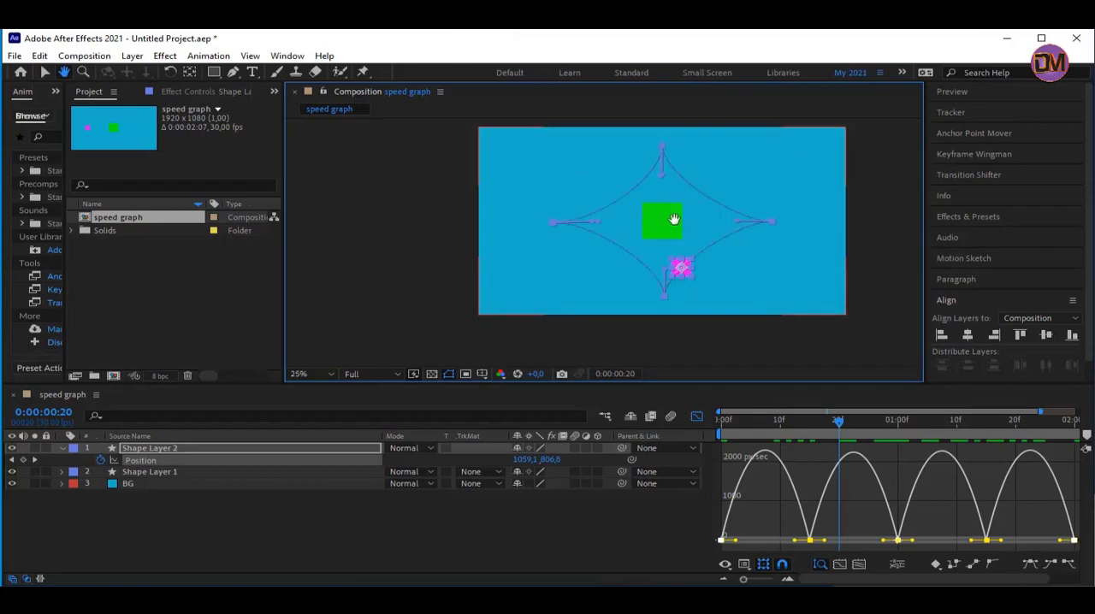
drag(689, 210, 663, 218)
key(ctrl+z)
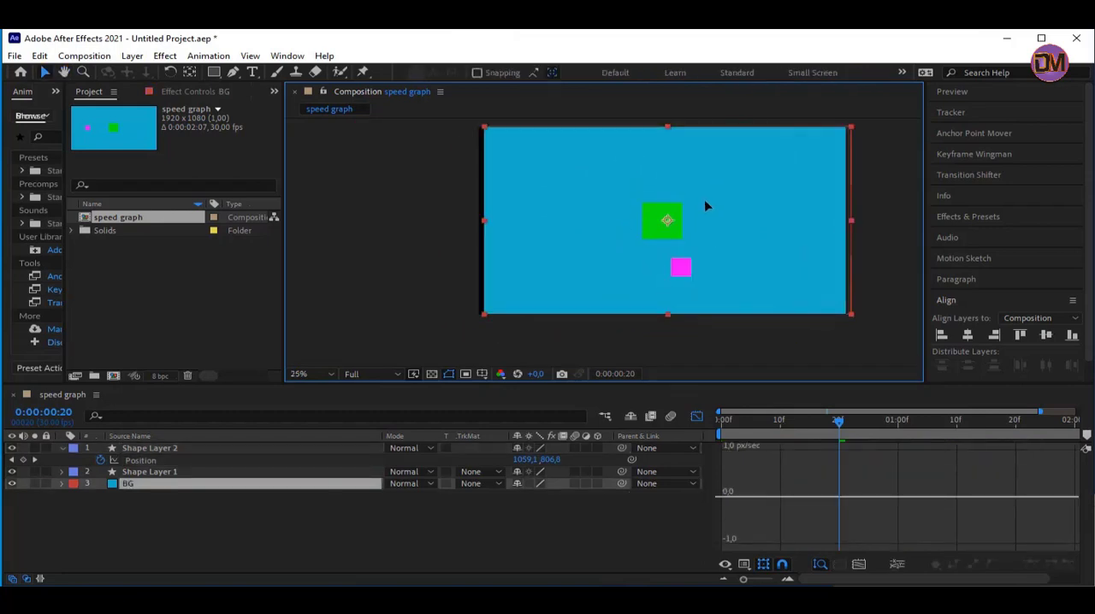
key(Return)
drag(706, 211, 660, 220)
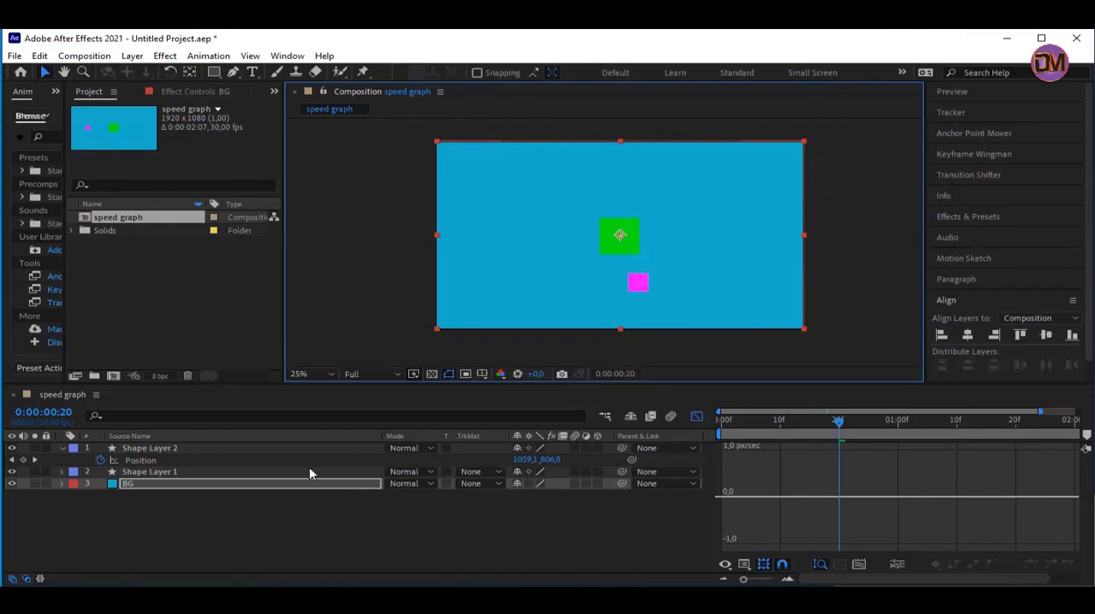
Lengthen the facing speed handles of the first and second Position keyframes until they nearly meet, forming a sharp peak between them
click(258, 460)
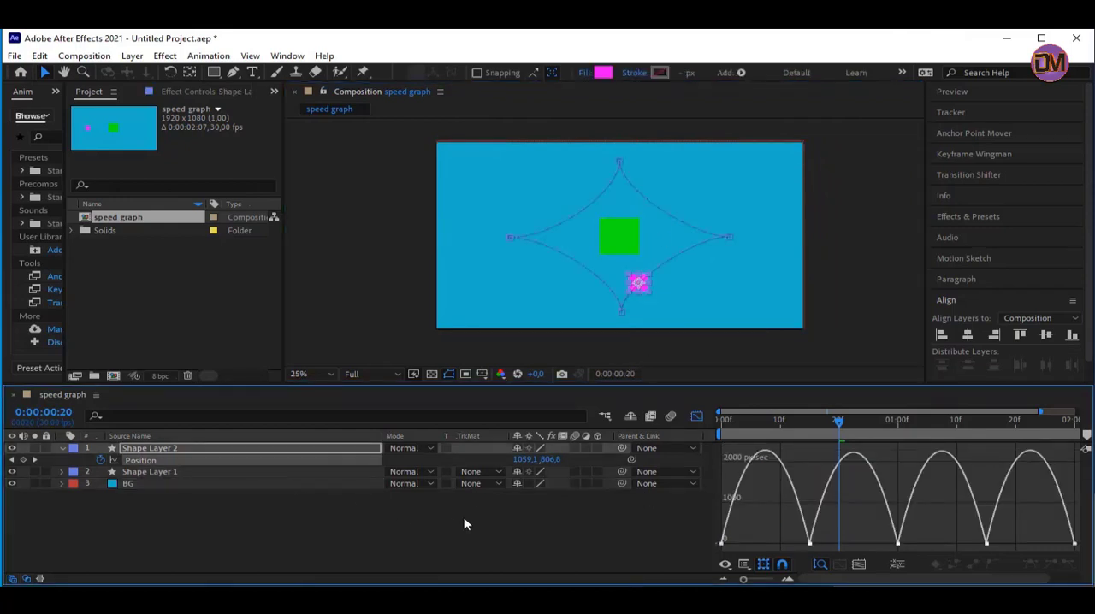
click(722, 545)
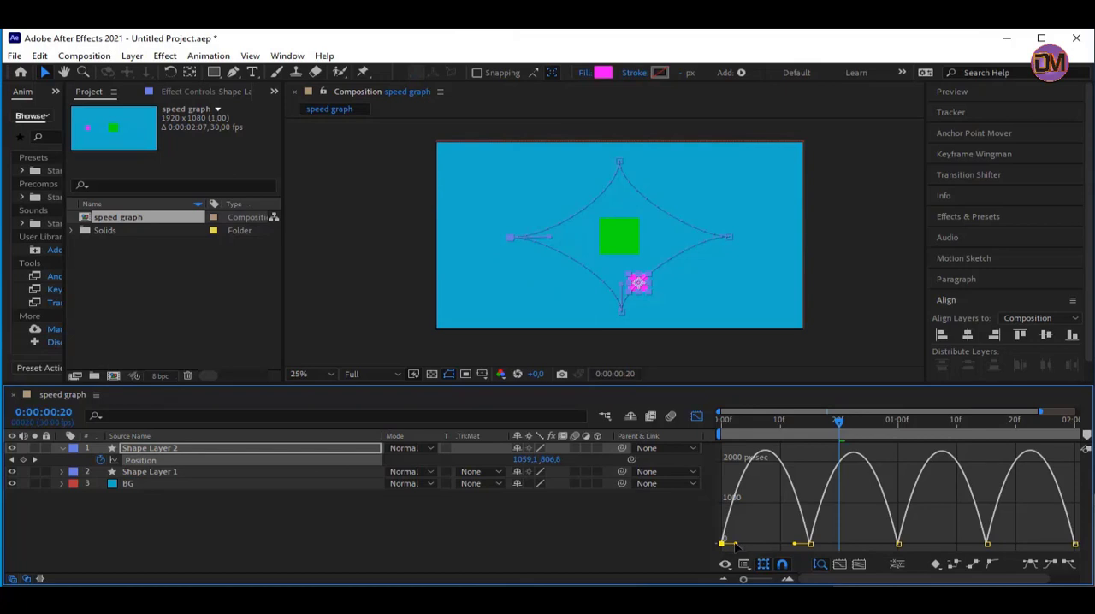
drag(733, 544, 781, 549)
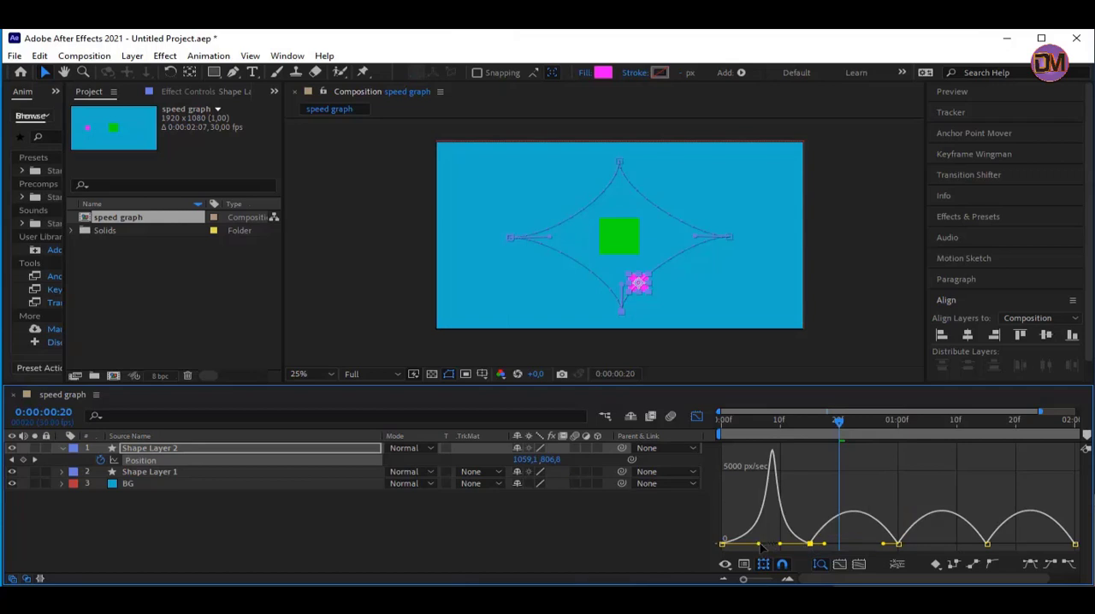
drag(764, 547, 775, 549)
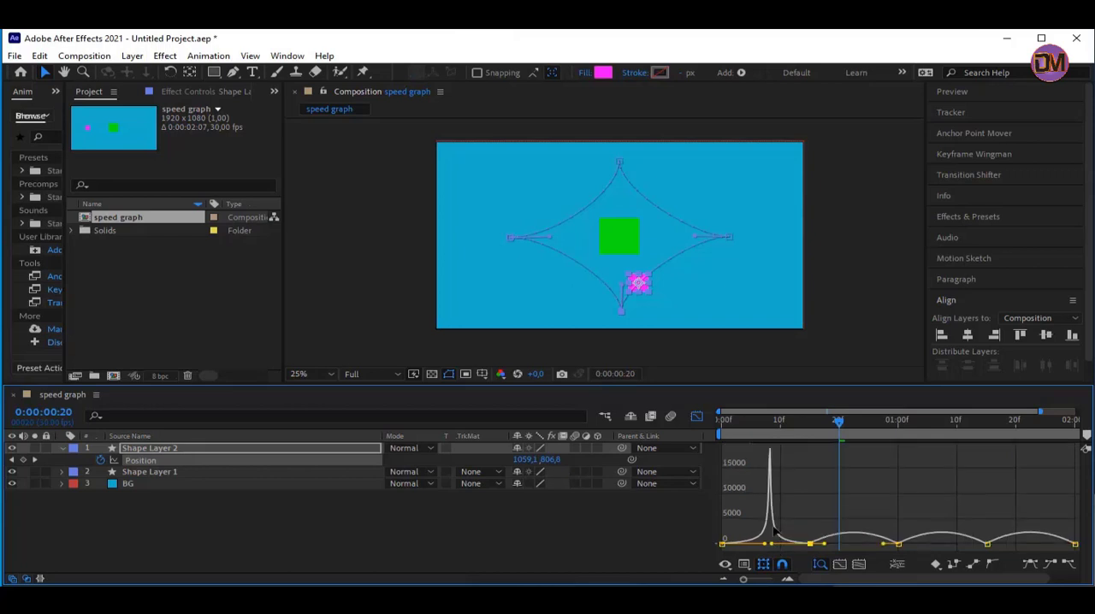
Examine the first speed peak and preview how the magenta square moves along the path with it
mouse_move(770, 449)
key(space)
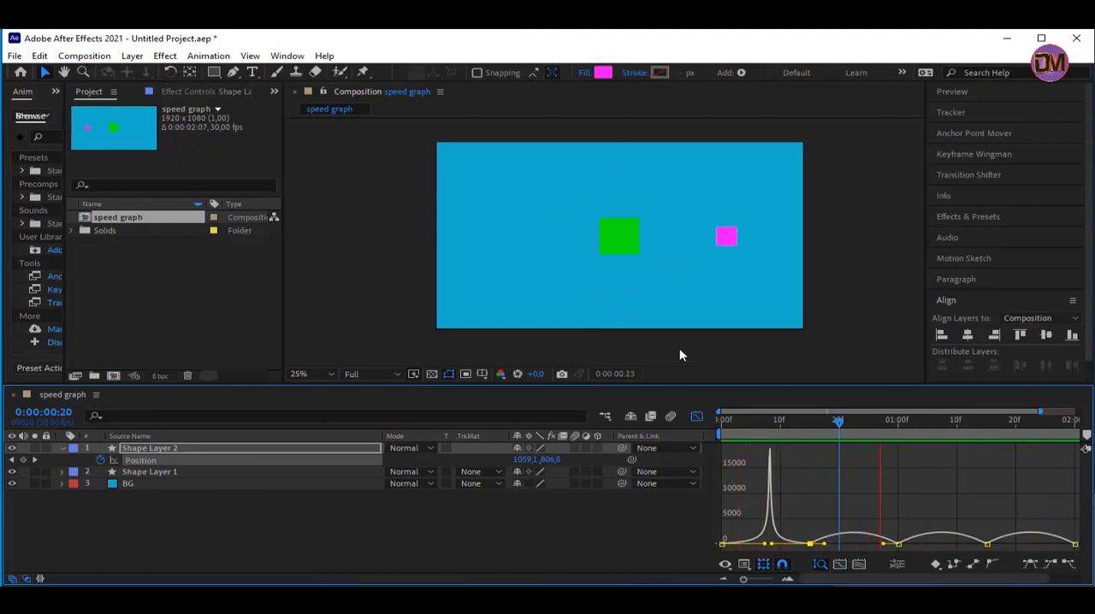
key(space)
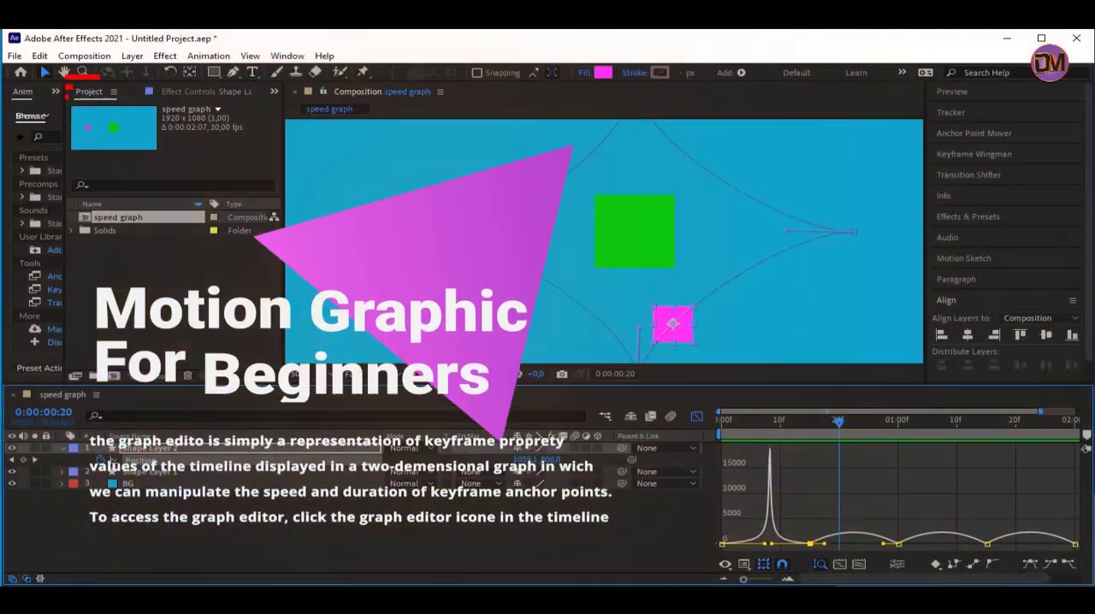
key(comma)
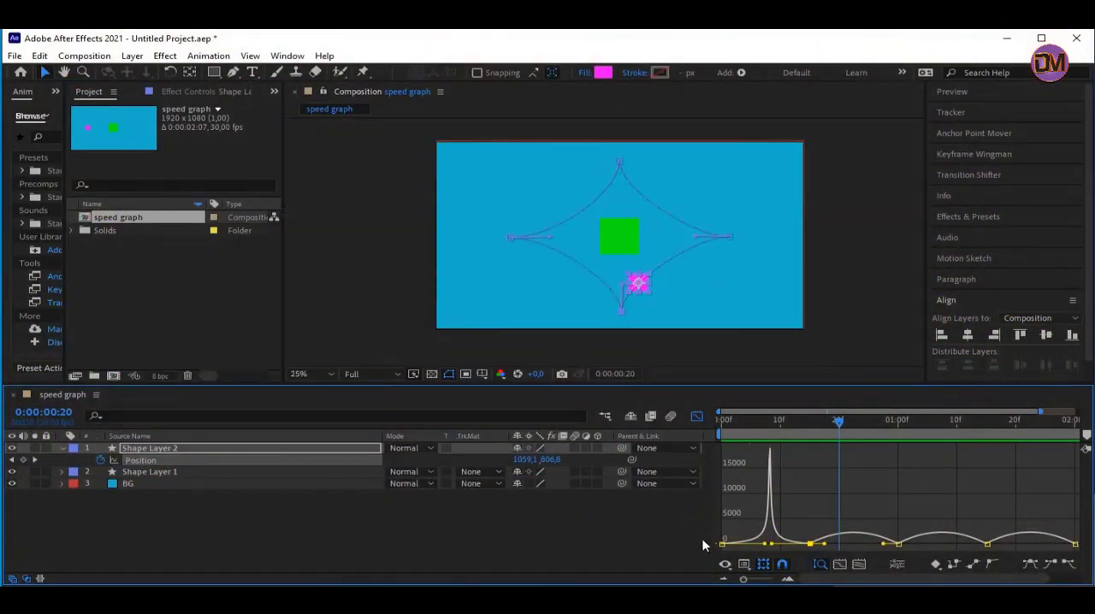
Form a second sharp speed peak between the second and third Position keyframes, preview the motion and go to 0:00:01:10
drag(826, 546, 849, 545)
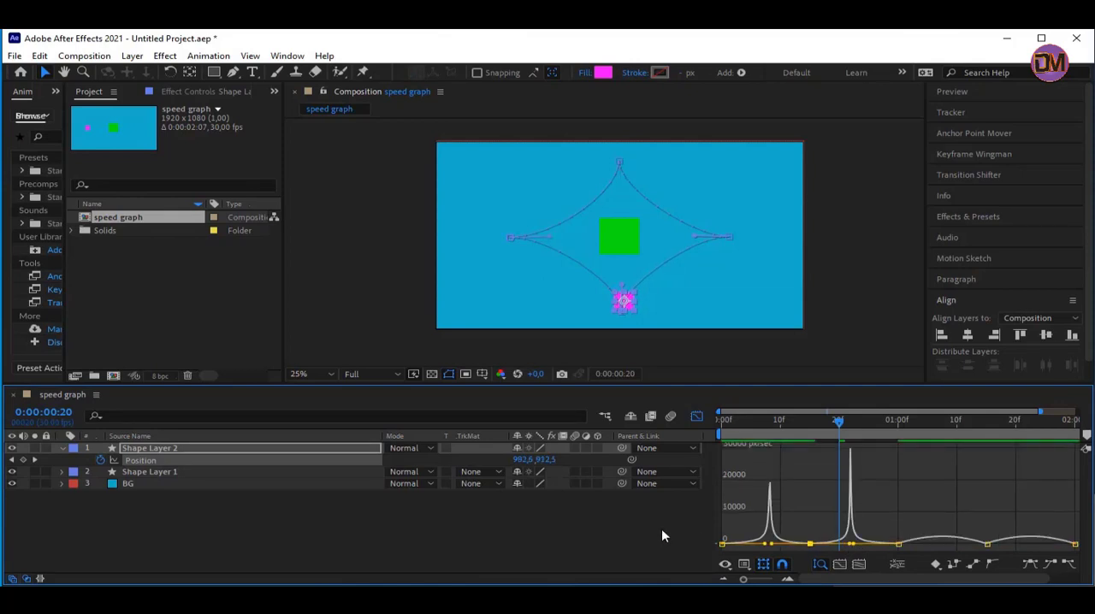
key(space)
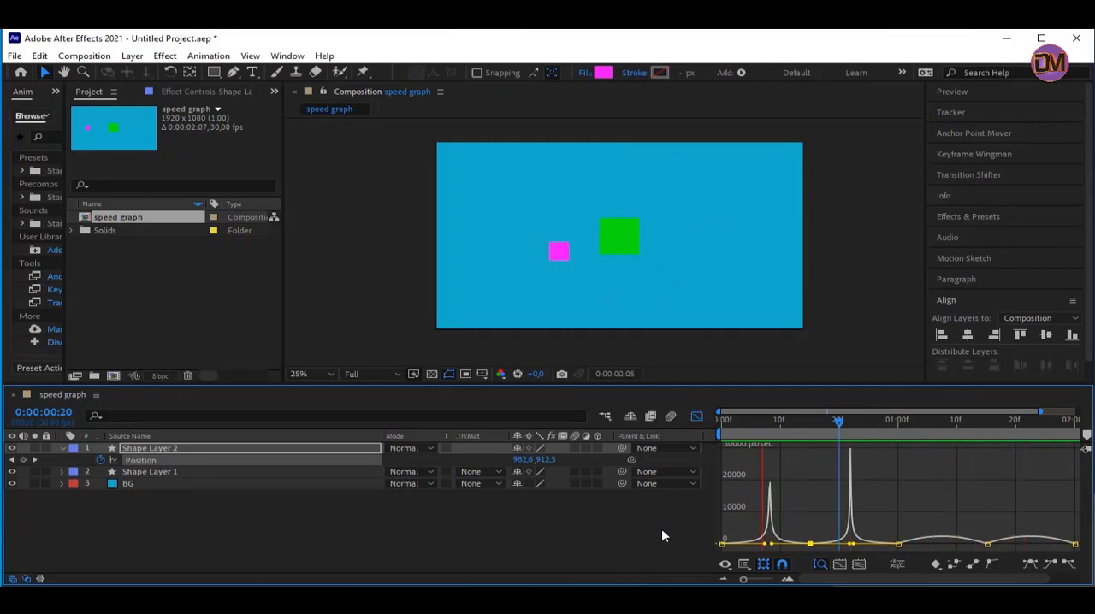
key(space)
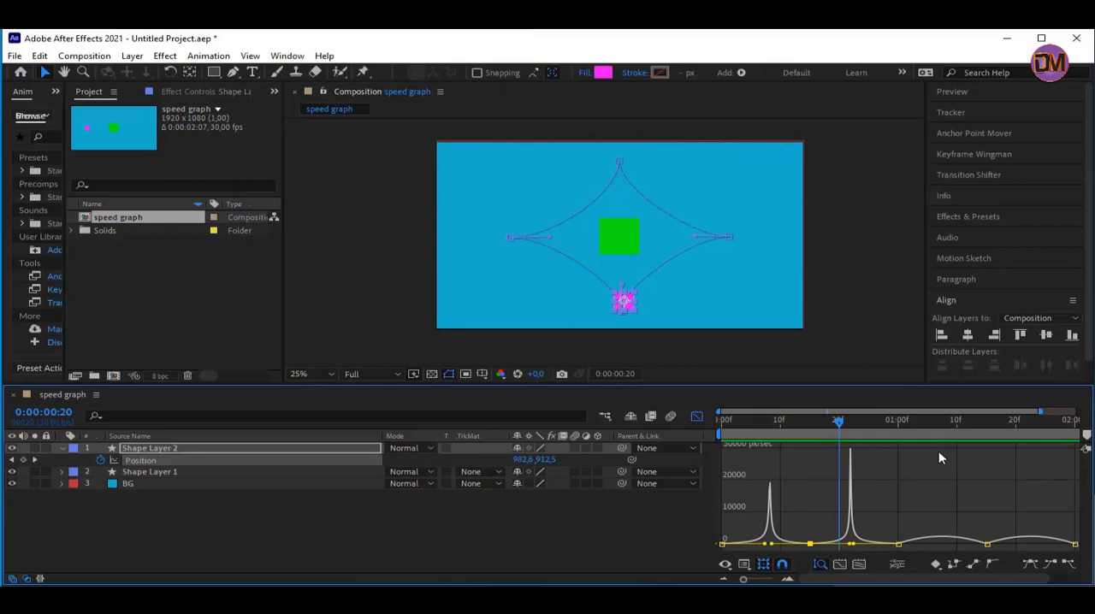
drag(928, 421, 957, 423)
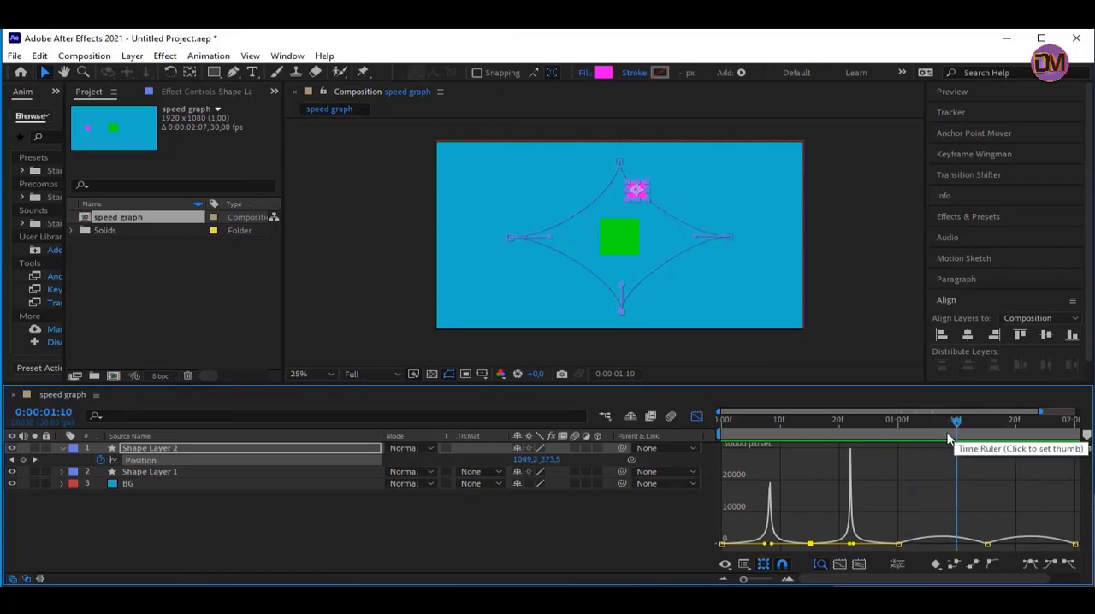
Raise the third Position keyframe's outgoing speed to about 30,000 px/sec and shift the keyframe to 0:00:01:01
click(899, 545)
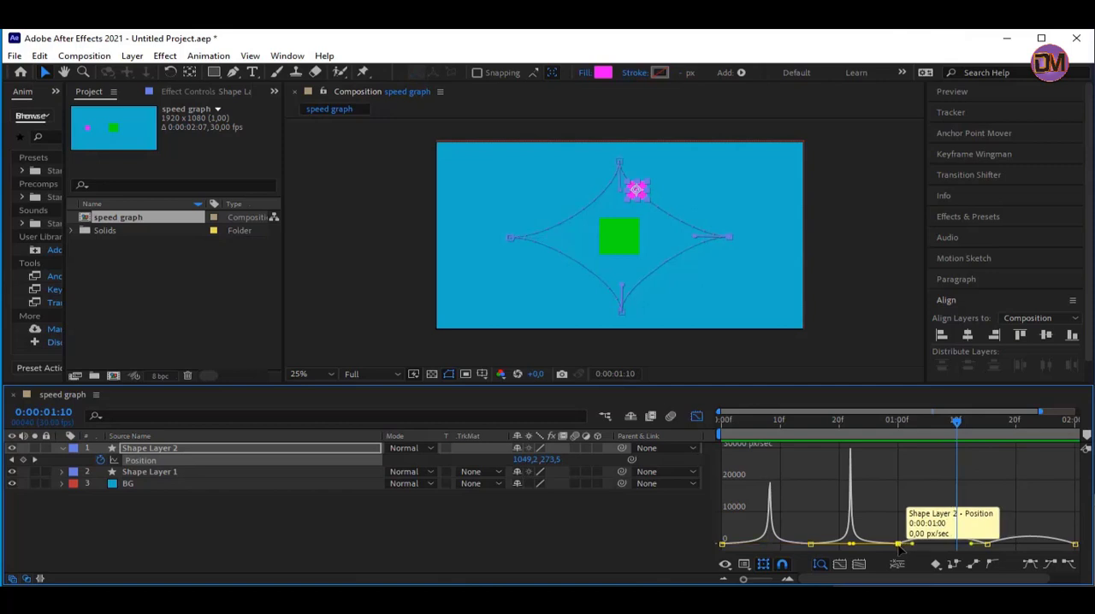
drag(898, 545, 899, 452)
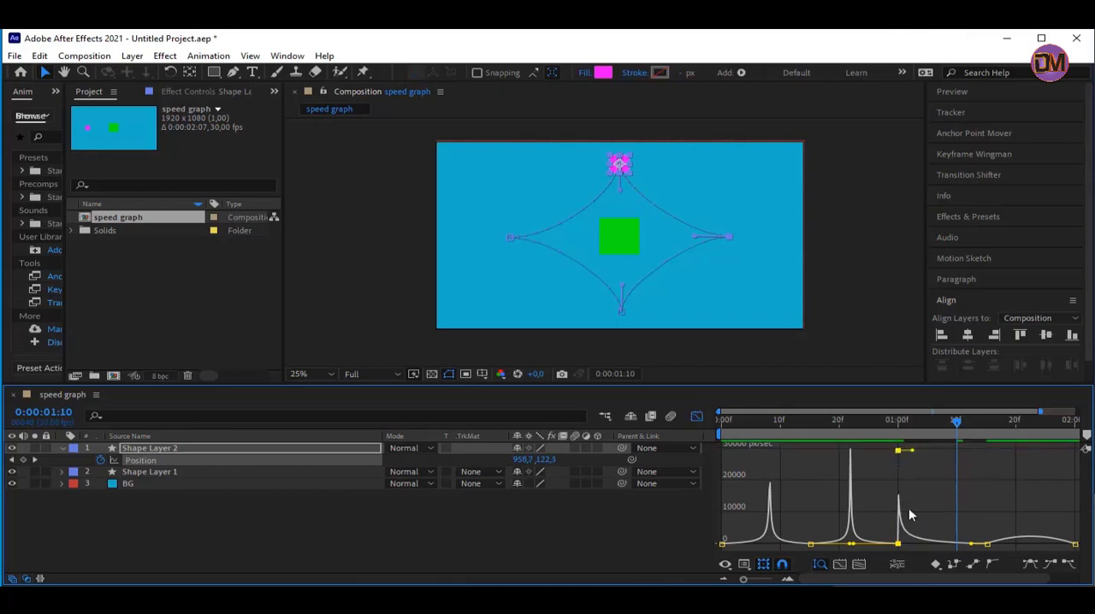
mouse_move(898, 451)
mouse_down()
mouse_move(895, 472)
mouse_move(886, 456)
mouse_move(906, 454)
mouse_up()
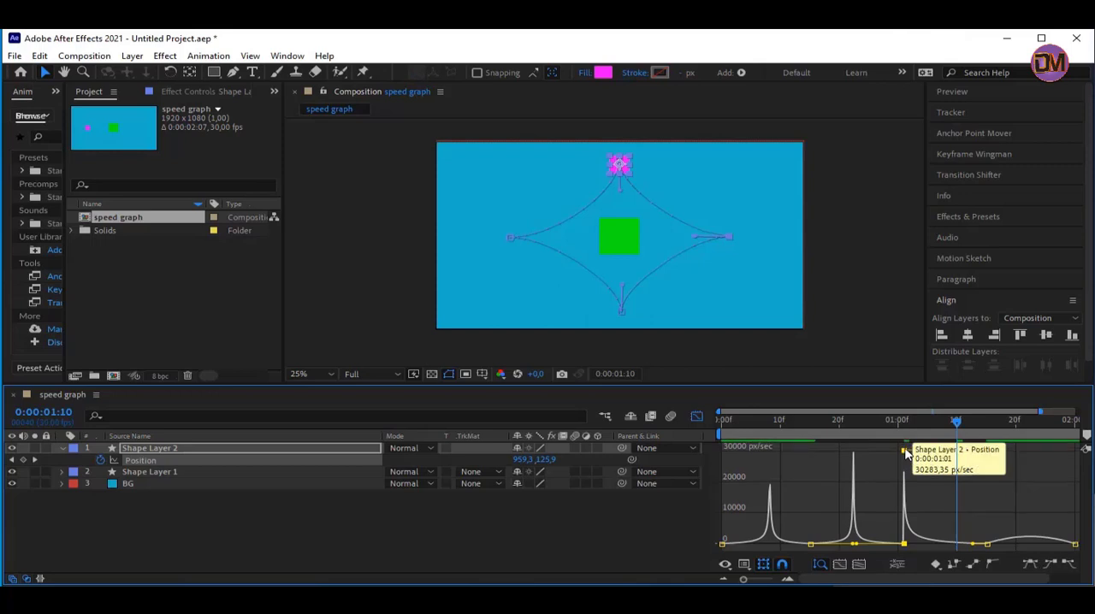
Inspect the incoming and outgoing velocity values of the third Position keyframe without changing them
double_click(904, 544)
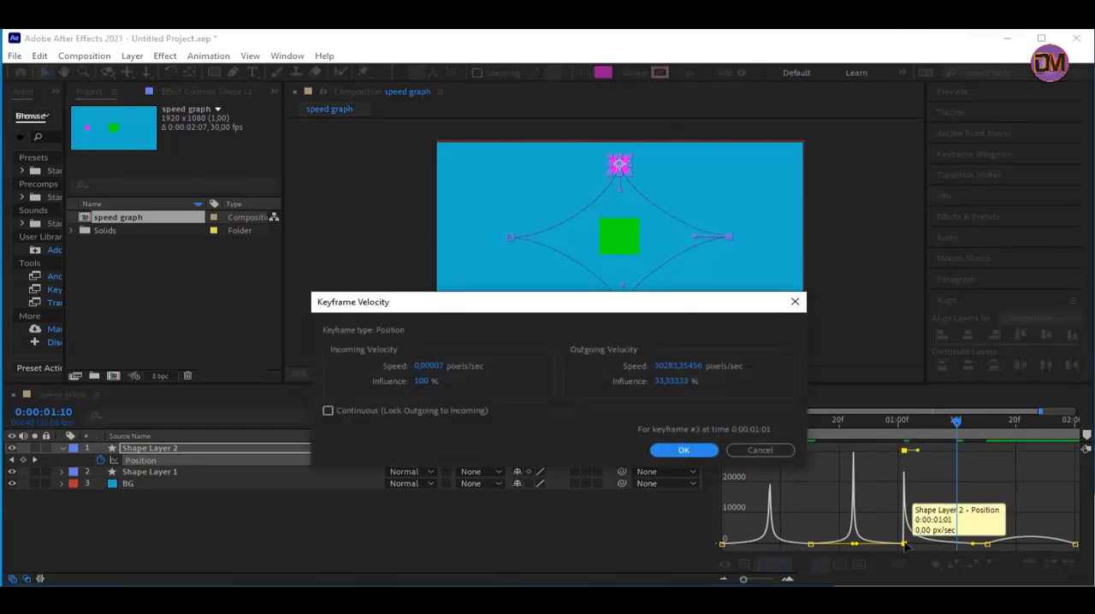
mouse_move(436, 299)
mouse_down()
mouse_move(450, 313)
mouse_move(441, 312)
mouse_up()
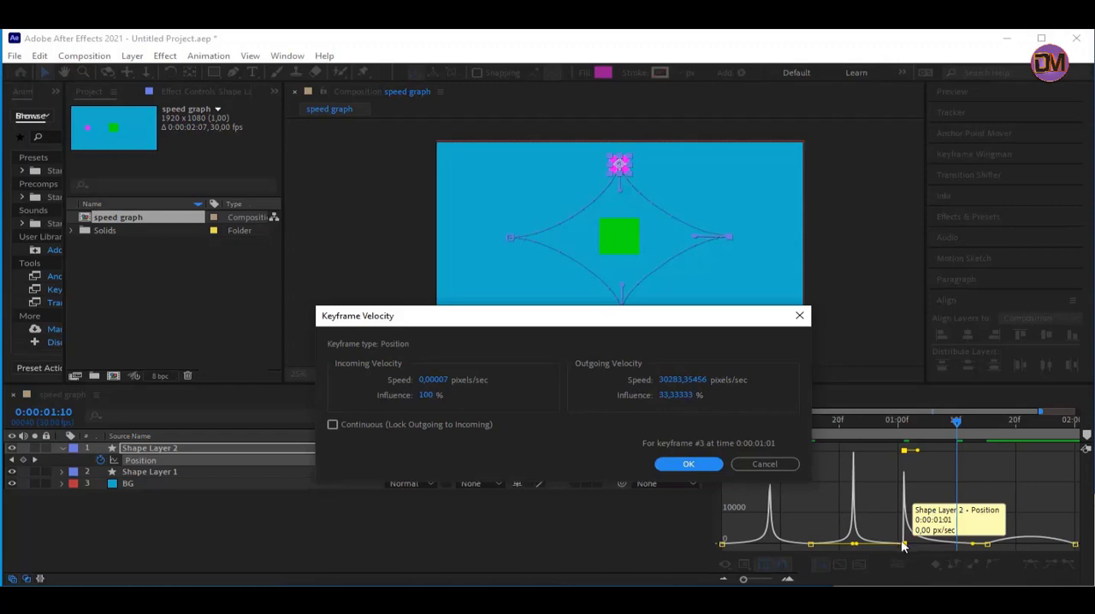
click(761, 465)
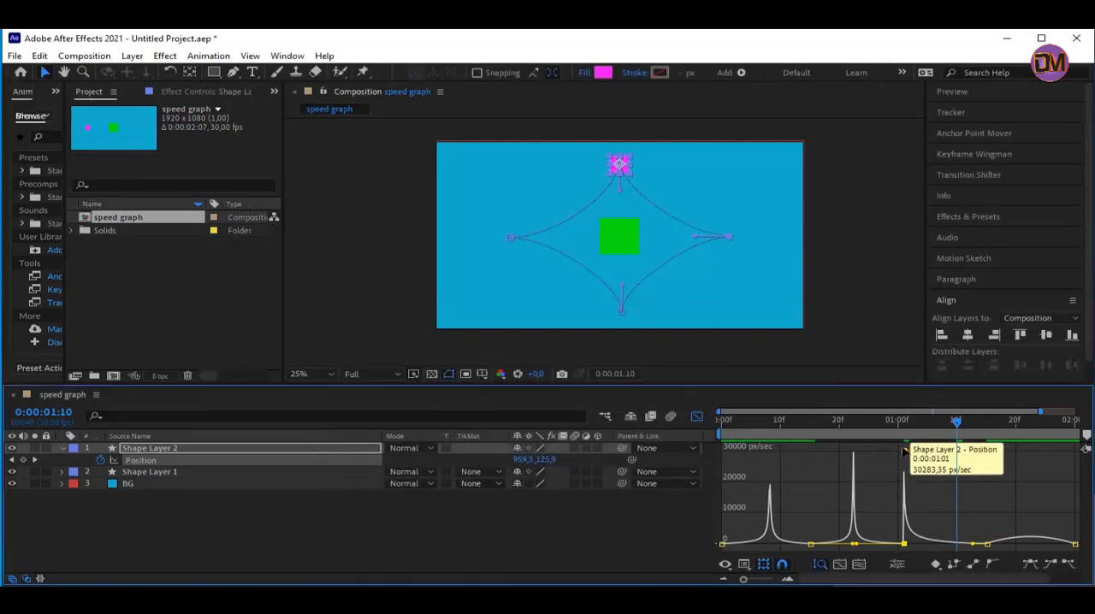
Lower the third keyframe's outgoing speed handle to zero, and set its outgoing velocity to 5000 pixels/sec with 70% influence
drag(904, 451, 906, 546)
double_click(904, 544)
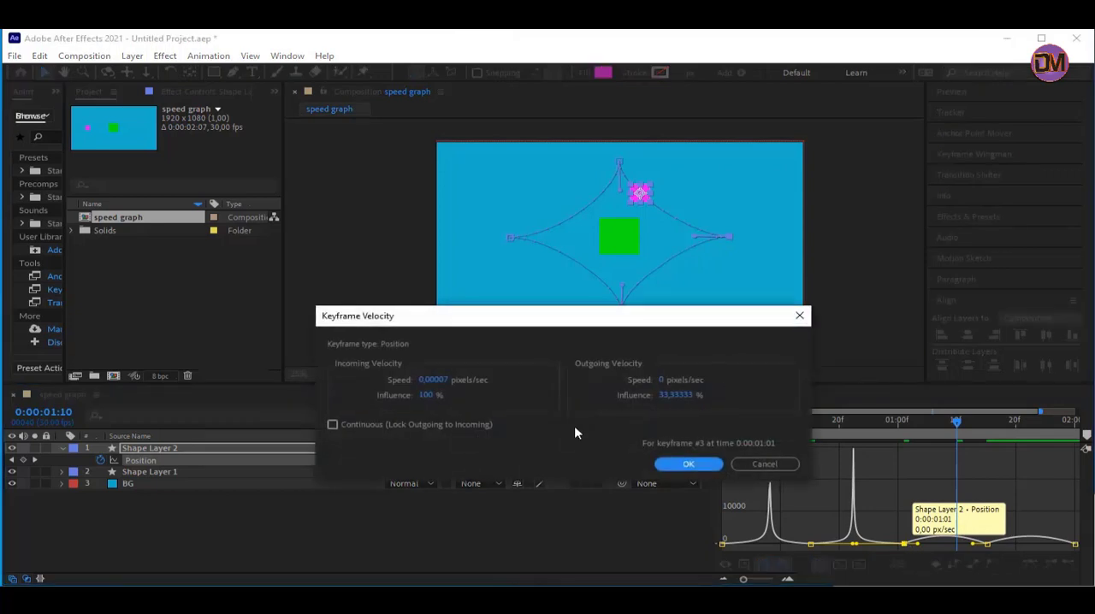
click(678, 381)
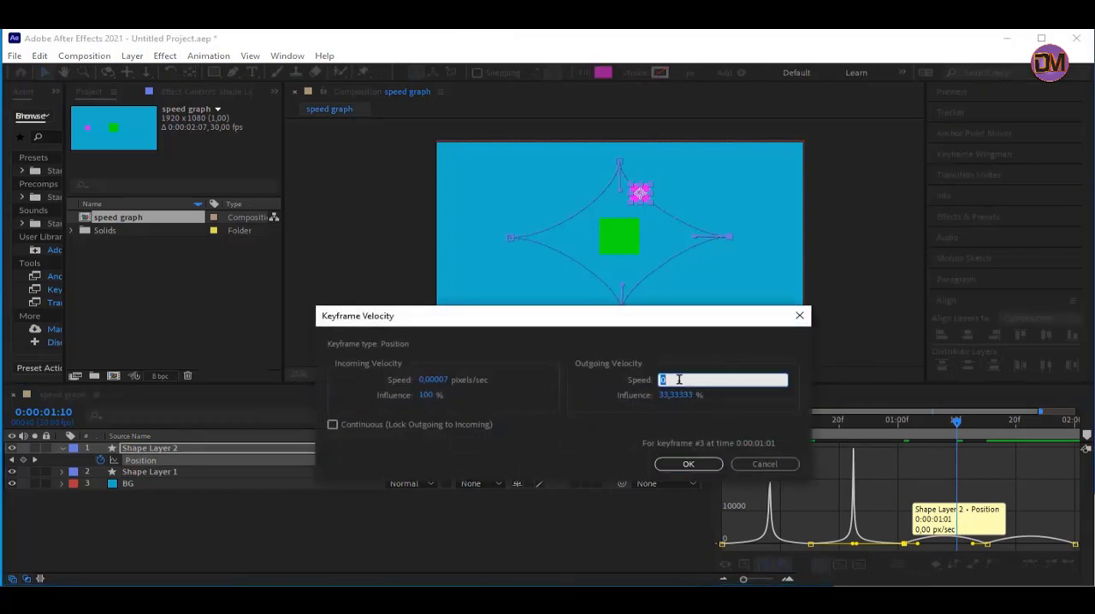
text(5000)
click(692, 396)
text(1)
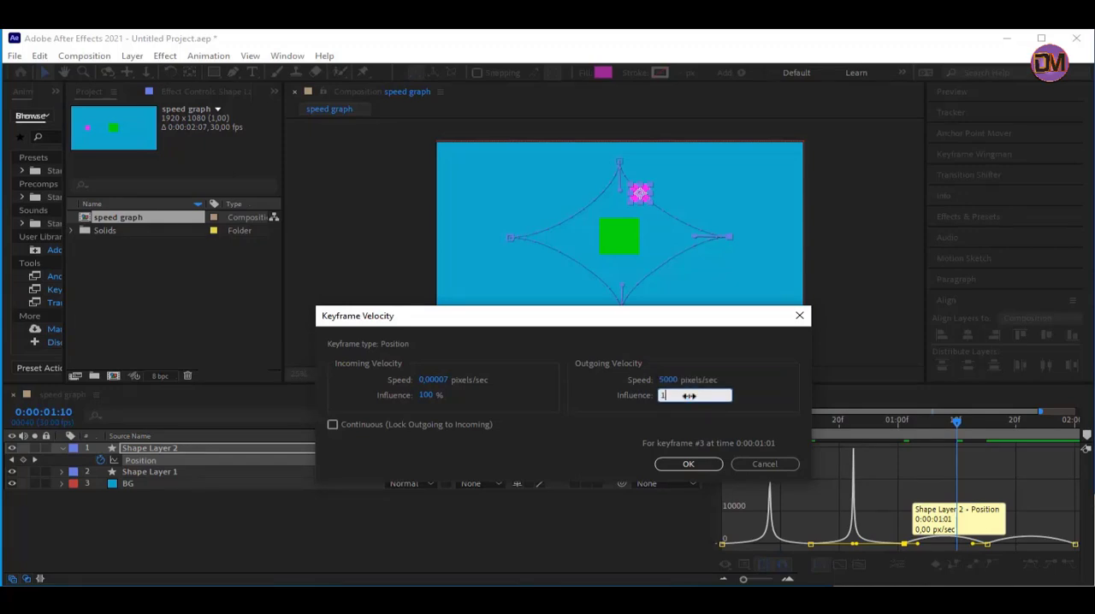
key(BackSpace)
text(70)
click(690, 464)
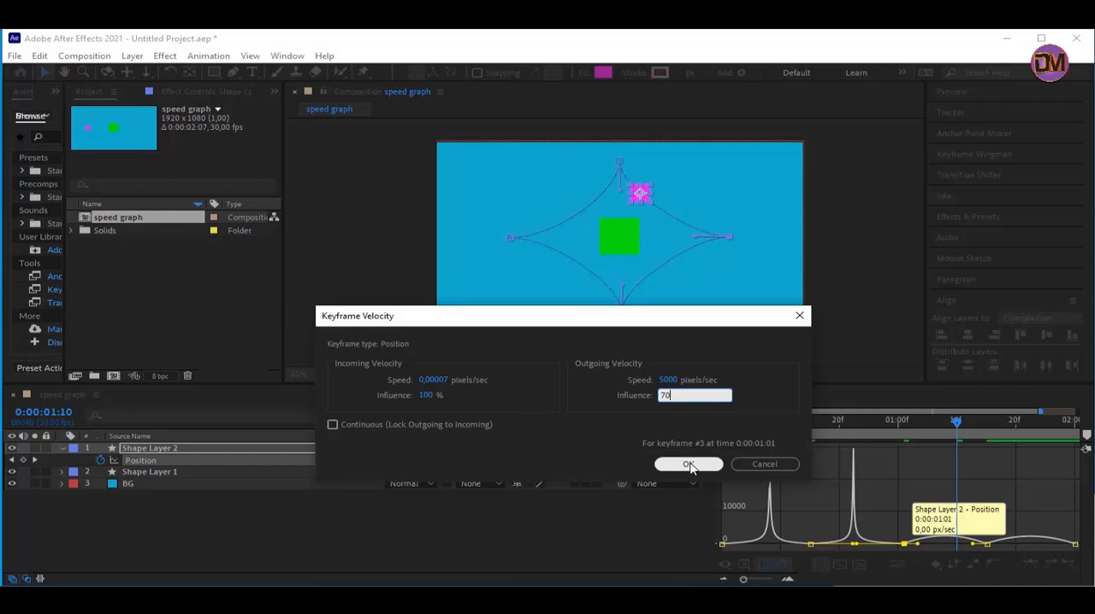
click(690, 464)
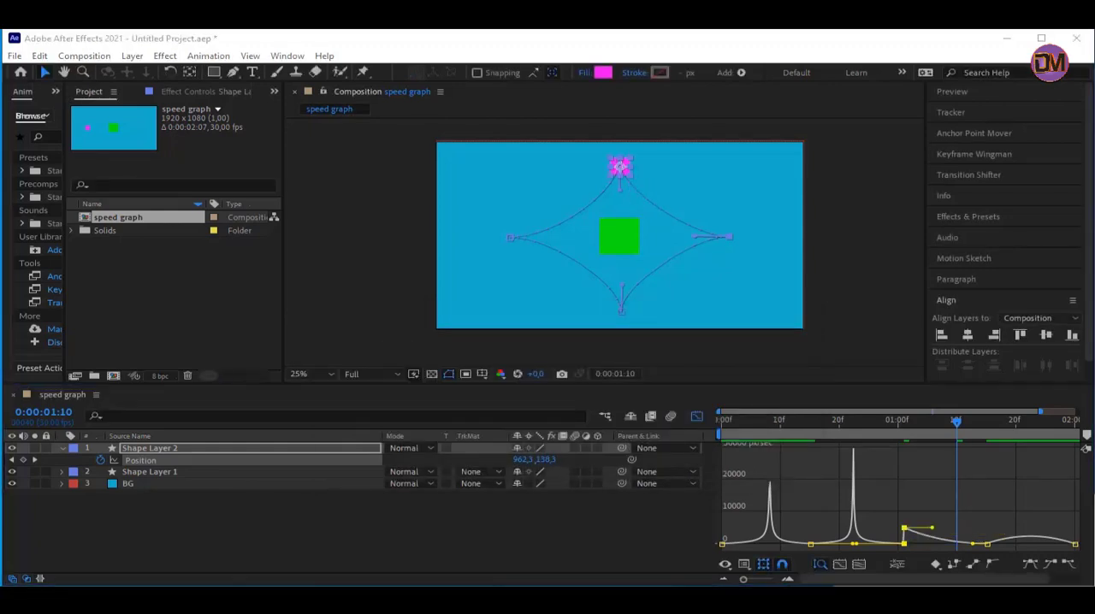
Recheck the outgoing speed and influence entered for the keyframe at 0:00:01:01
click(906, 544)
key(ctrl+shift+k)
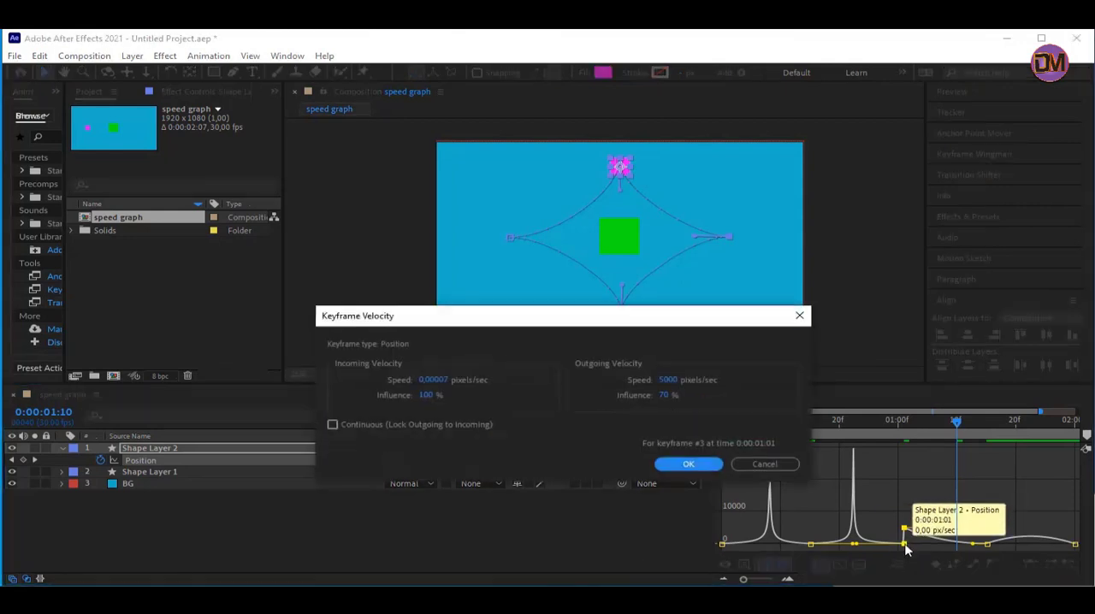
click(688, 465)
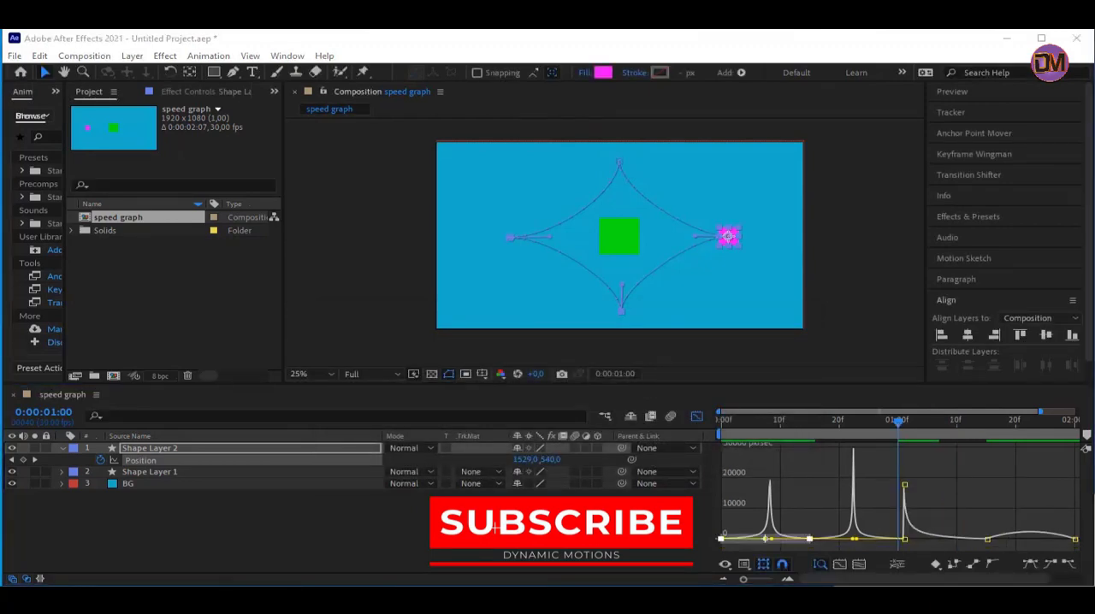
Set the incoming influence of the fourth Position keyframe at 0:00:01:15 to 70%, leaving its incoming speed at 0
double_click(989, 541)
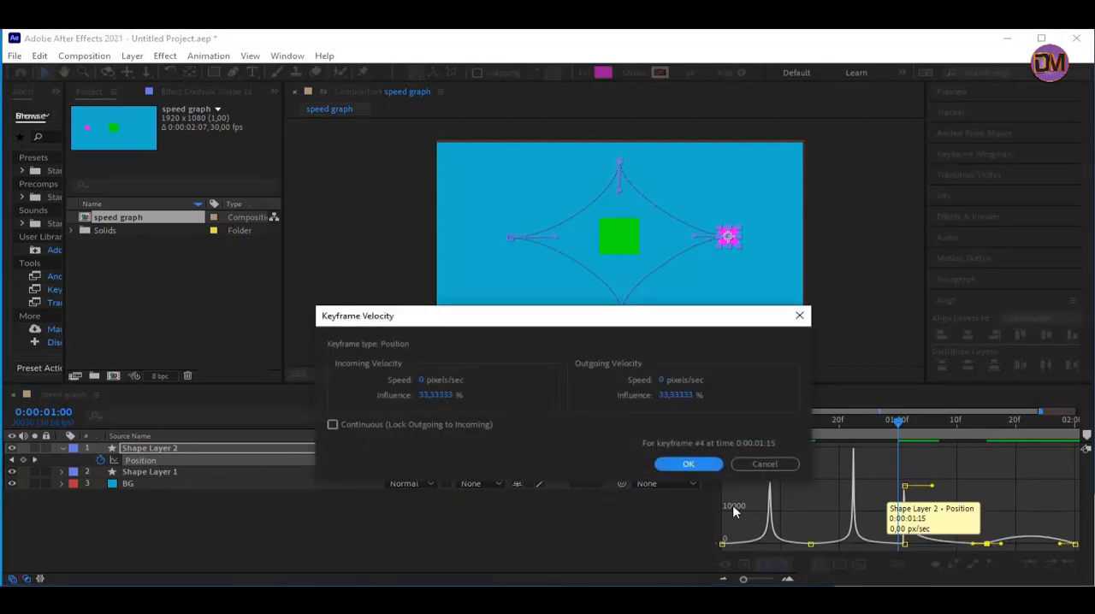
click(422, 382)
click(441, 413)
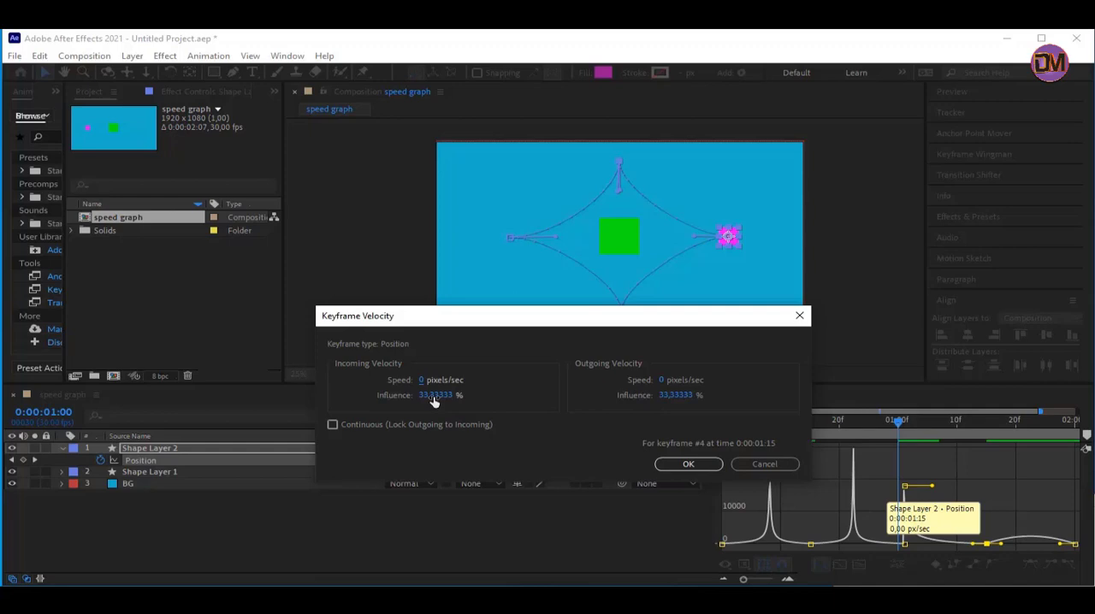
click(434, 397)
text(70)
click(685, 464)
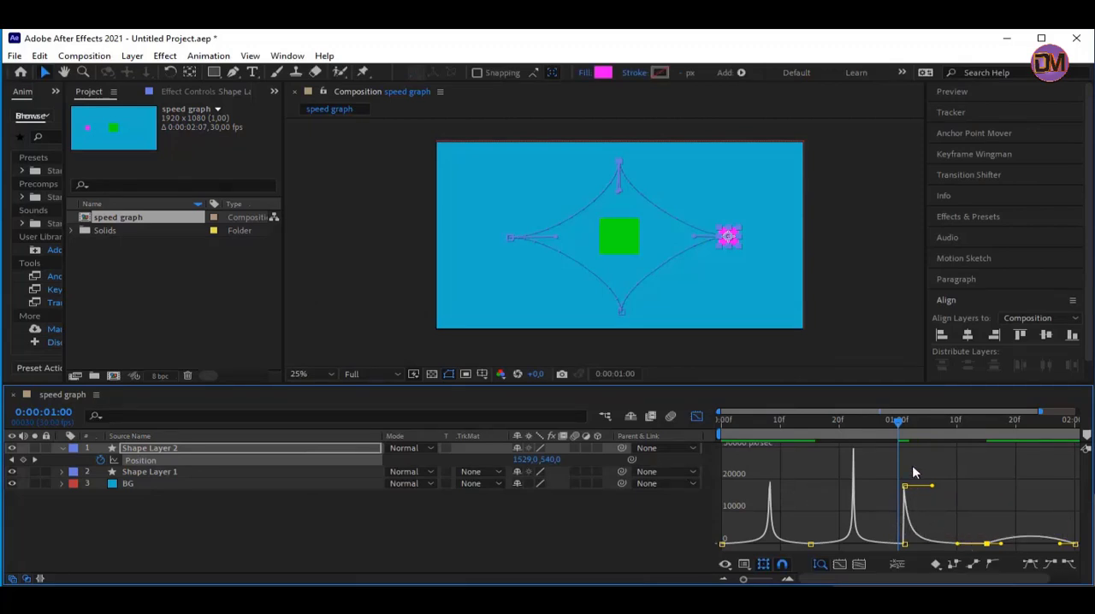
Preview the magenta square's motion with the third speed peak, replaying it from 0:00:00:27
mouse_move(905, 486)
key(space)
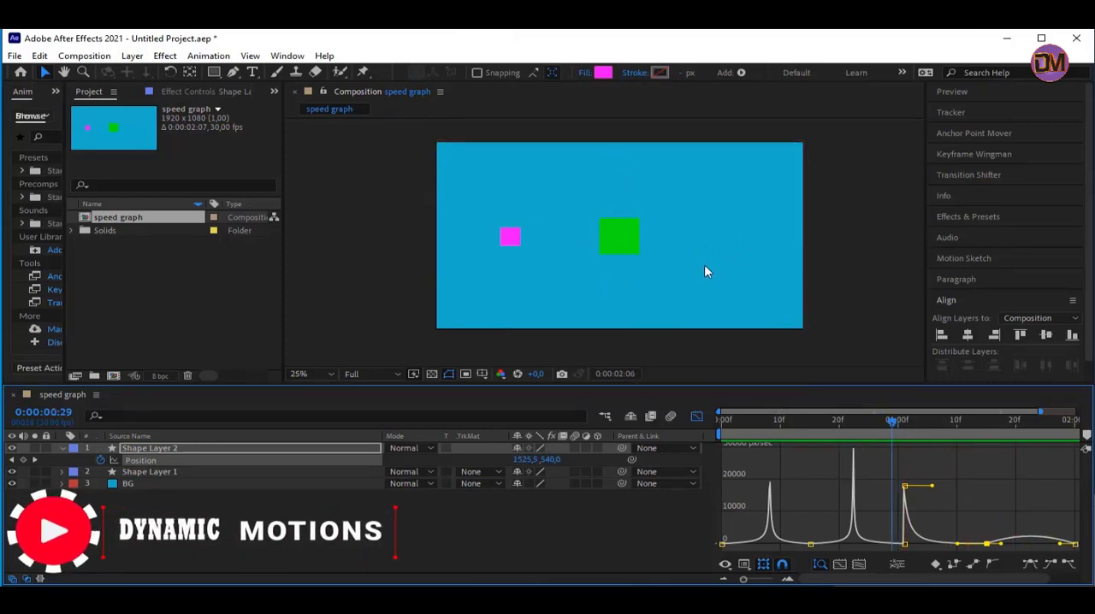
key(space)
click(882, 427)
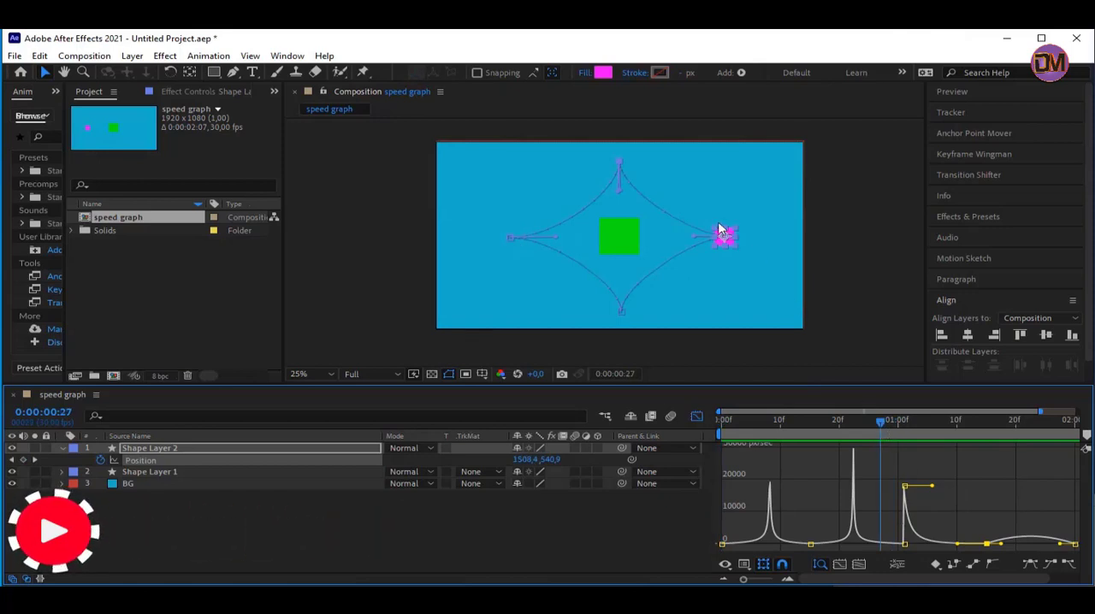
key(space)
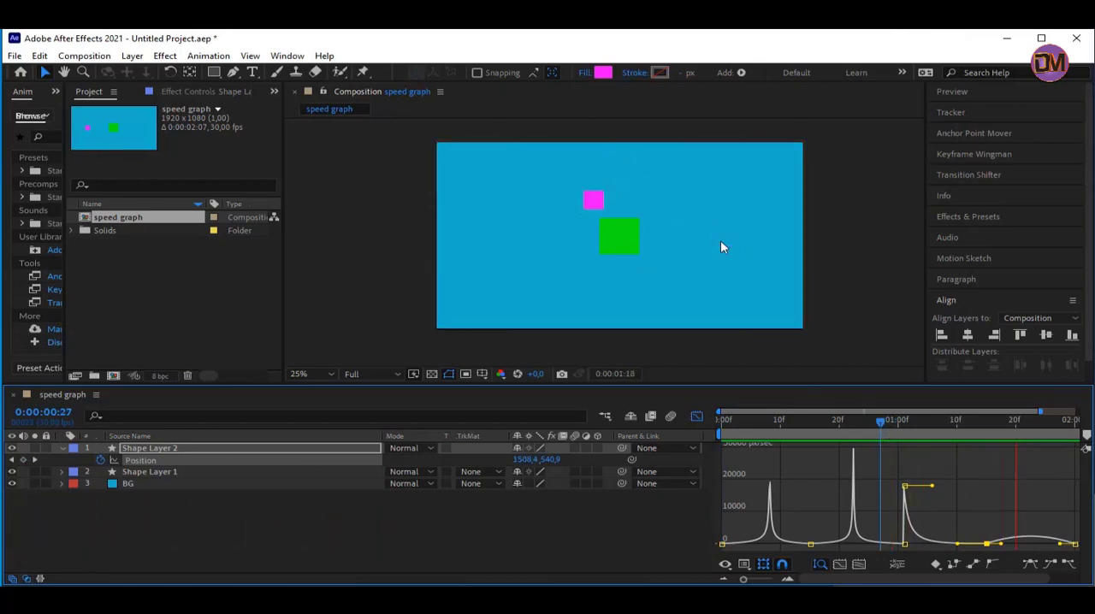
key(space)
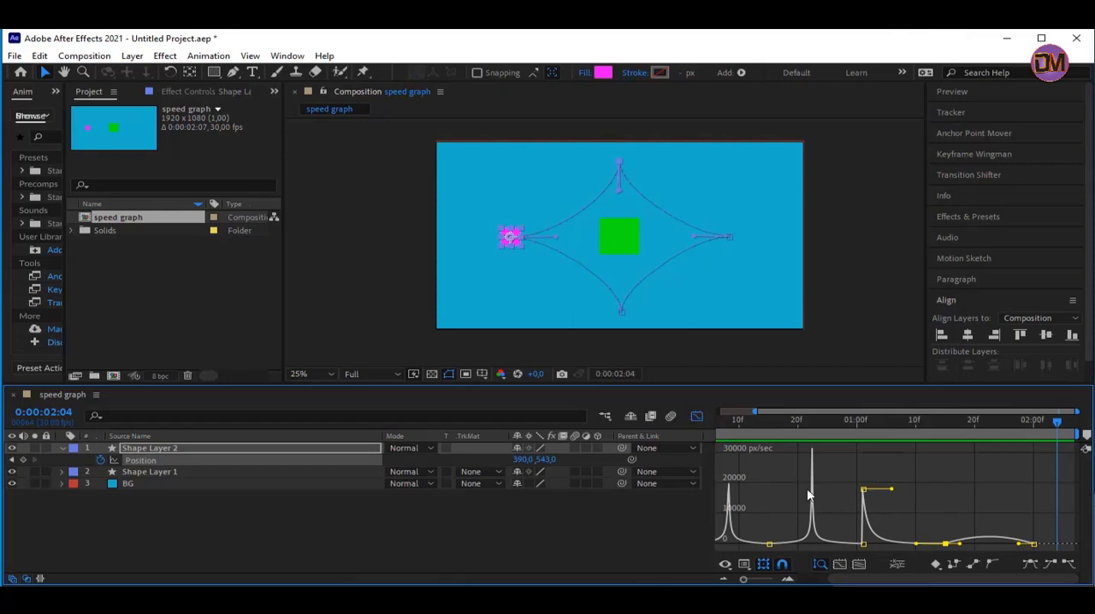
Set the fourth Position keyframe's outgoing velocity to 5000 pixels/sec with 70% influence
mouse_move(948, 544)
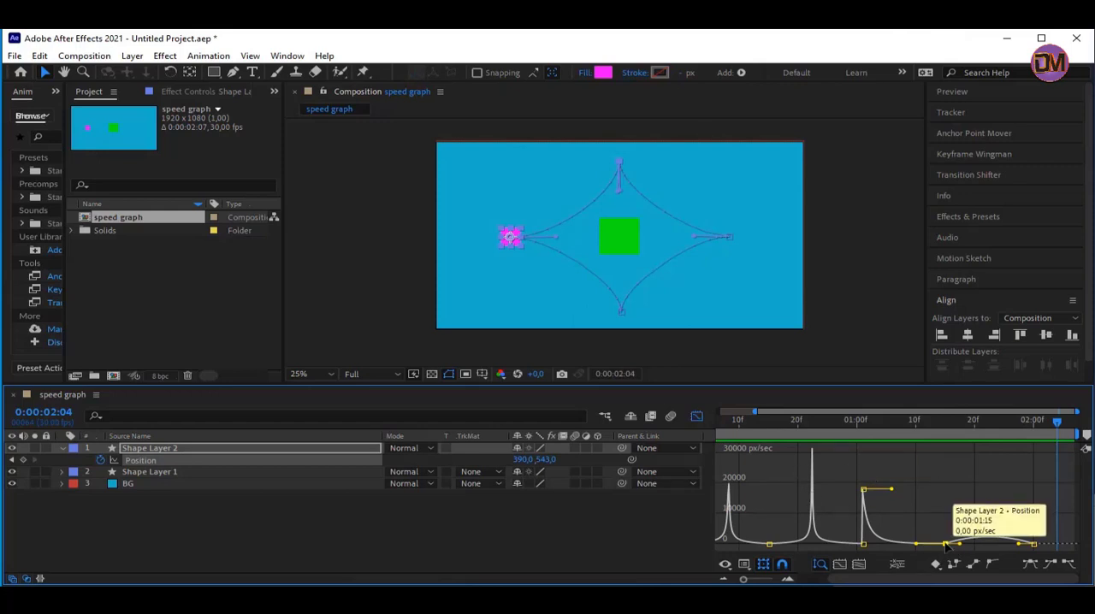
double_click(945, 545)
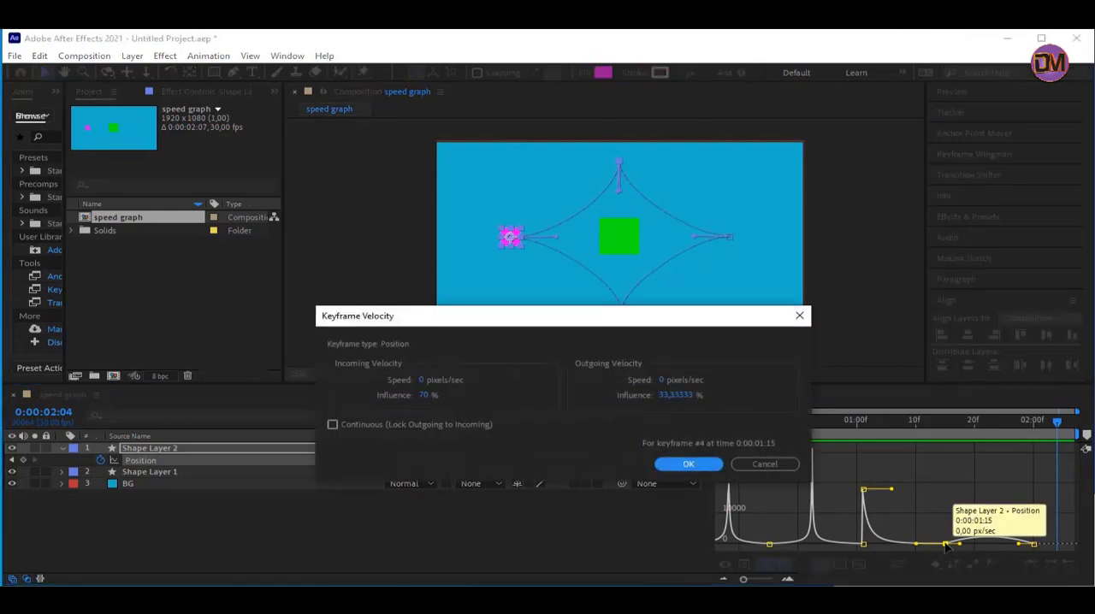
click(663, 382)
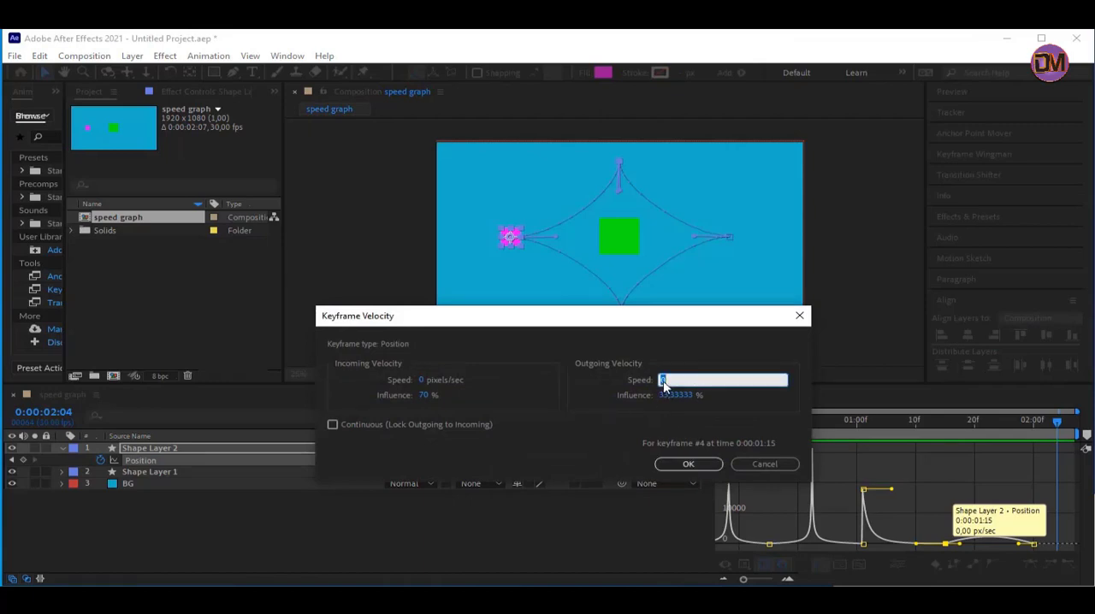
text(5000)
click(677, 396)
text(70)
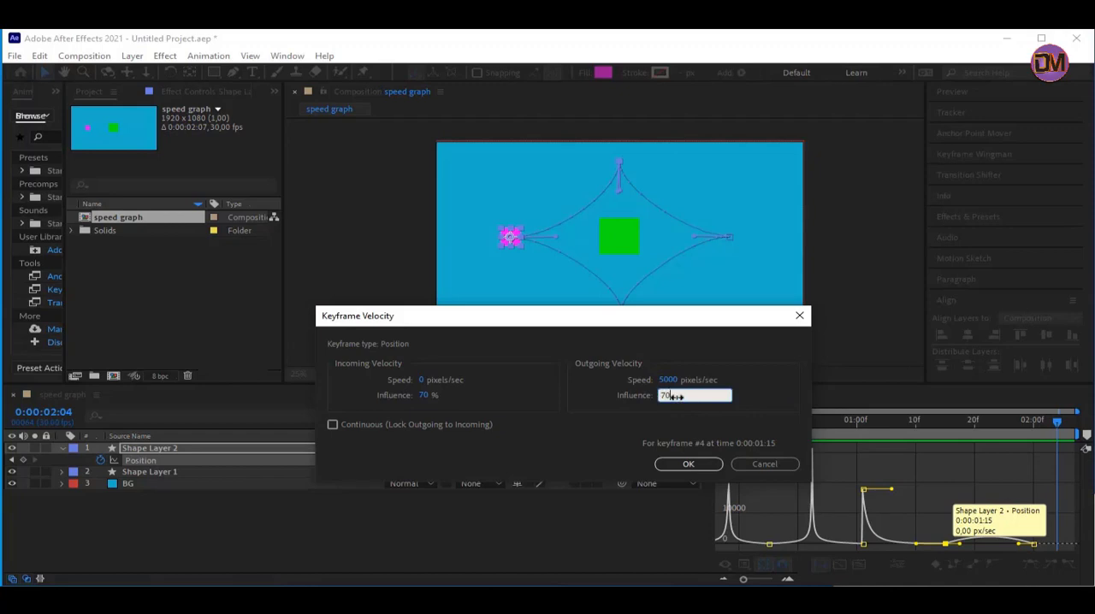
key(Return)
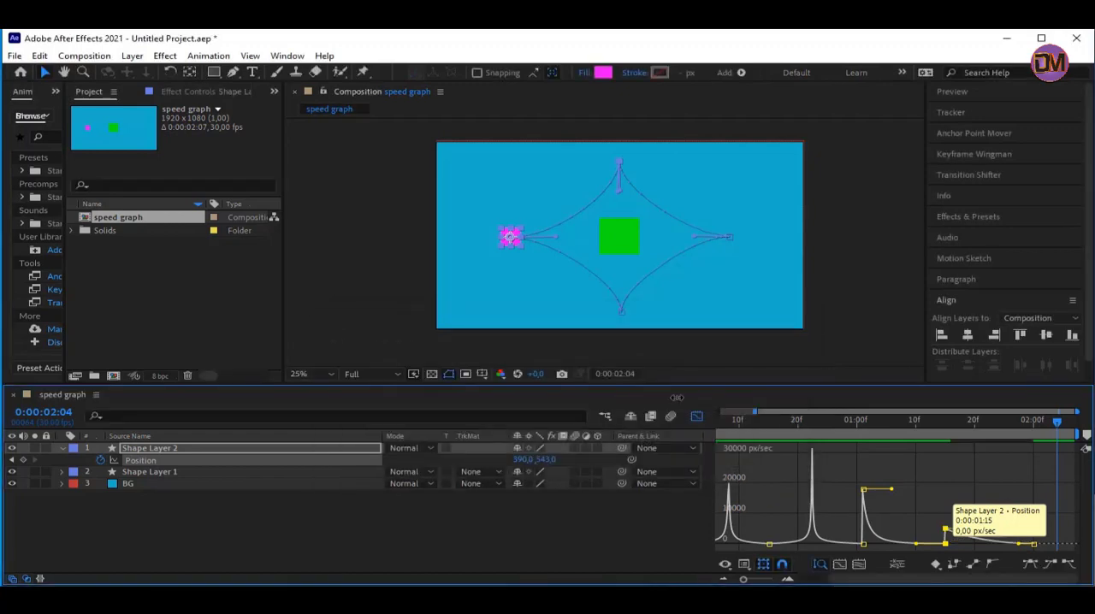
Set the incoming influence of the last Position keyframe at 0:00:02:00 to 70%
double_click(1033, 545)
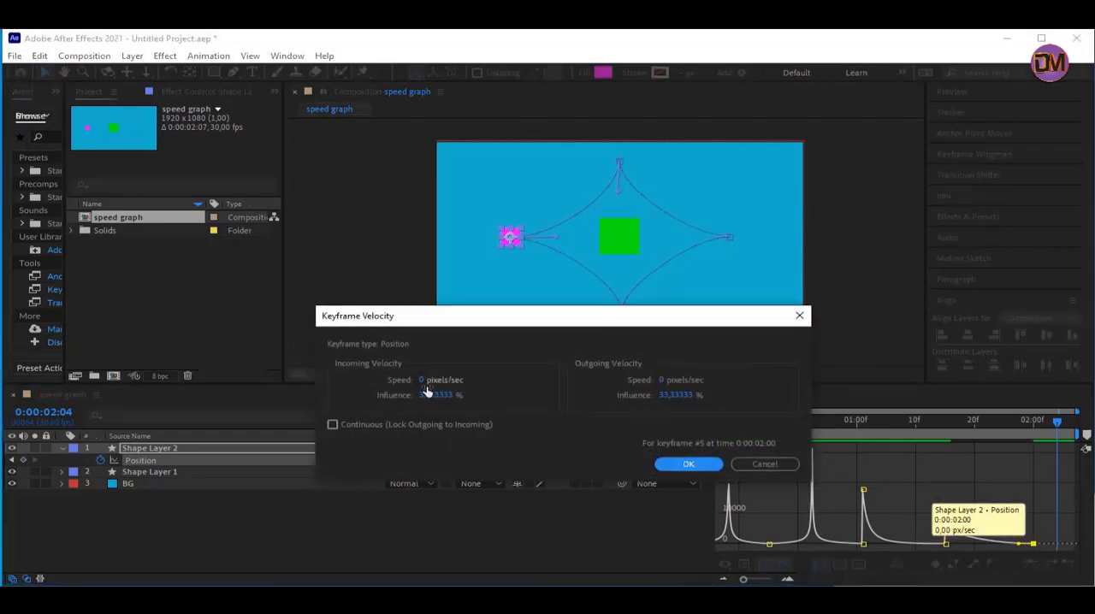
click(428, 397)
text(7)
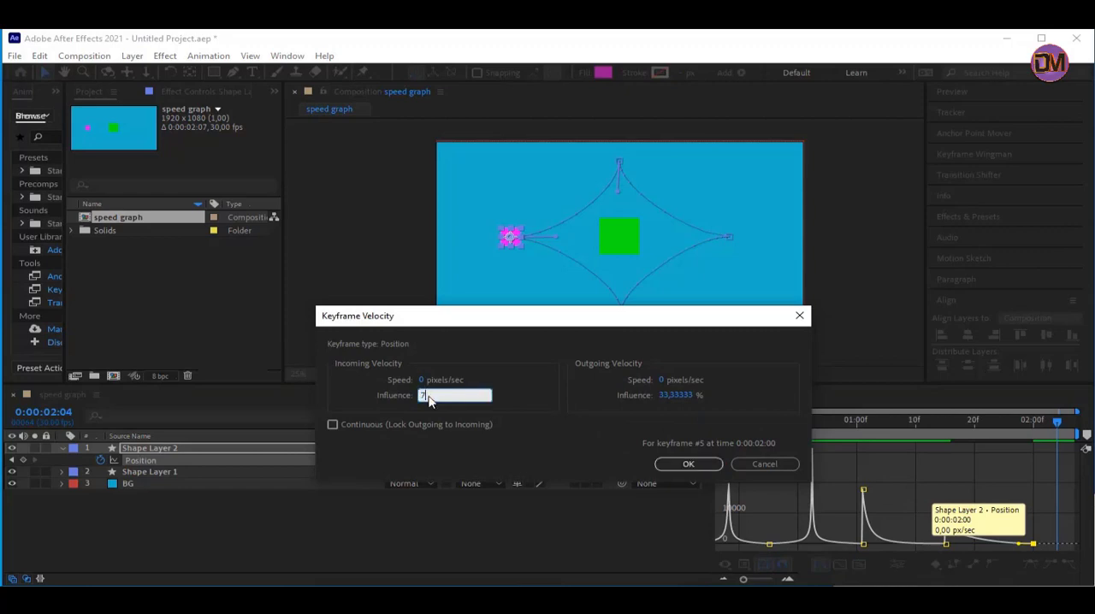
text(0)
click(689, 463)
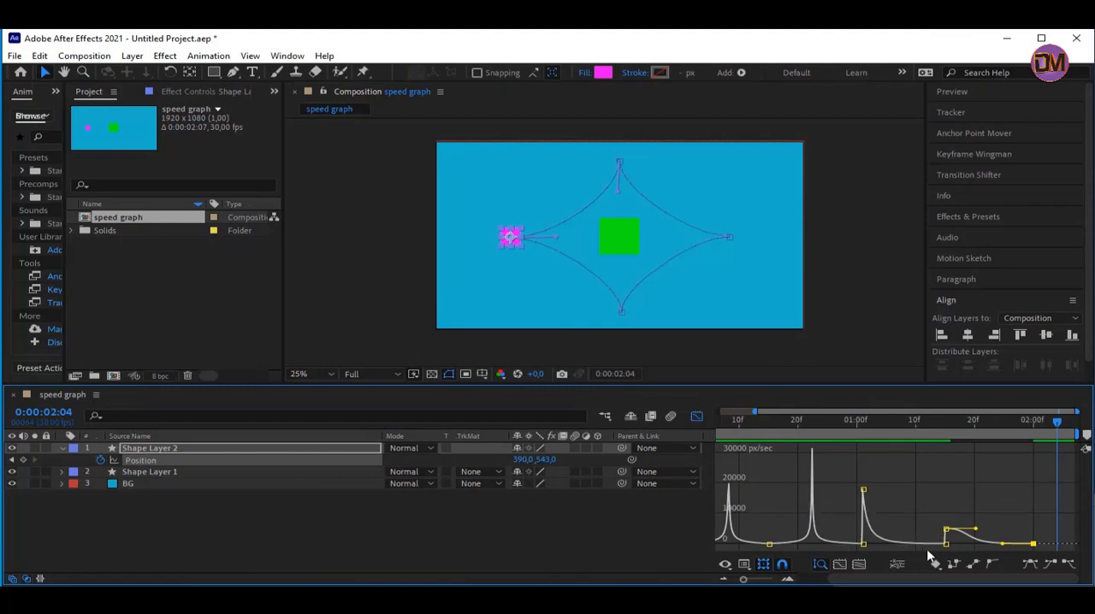
Deselect the layer and preview the magenta square's complete trip around the star-shaped path
click(575, 528)
key(space)
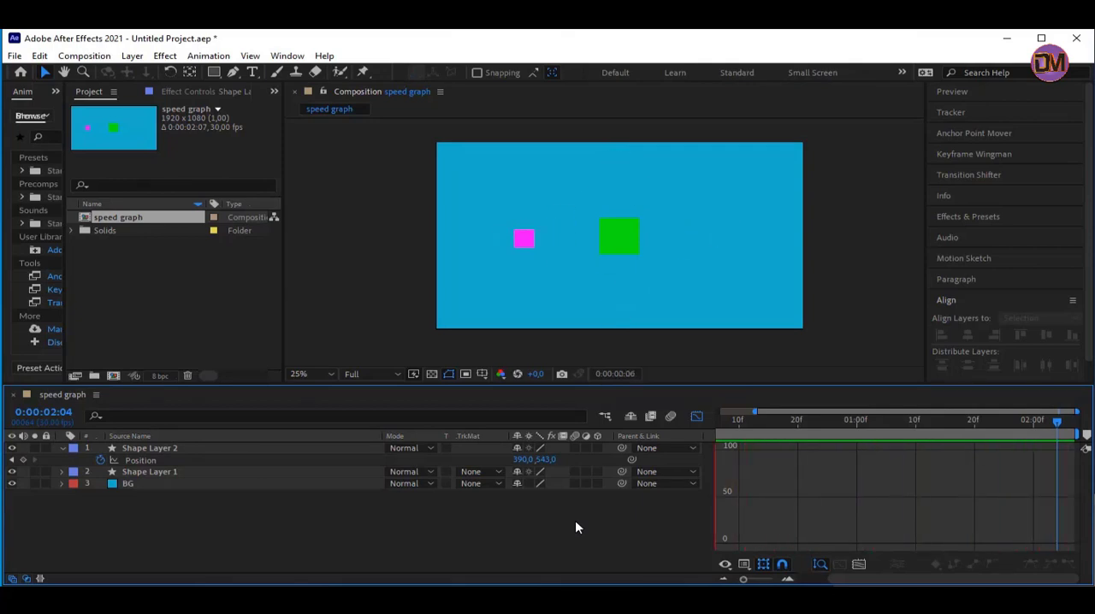
key(space)
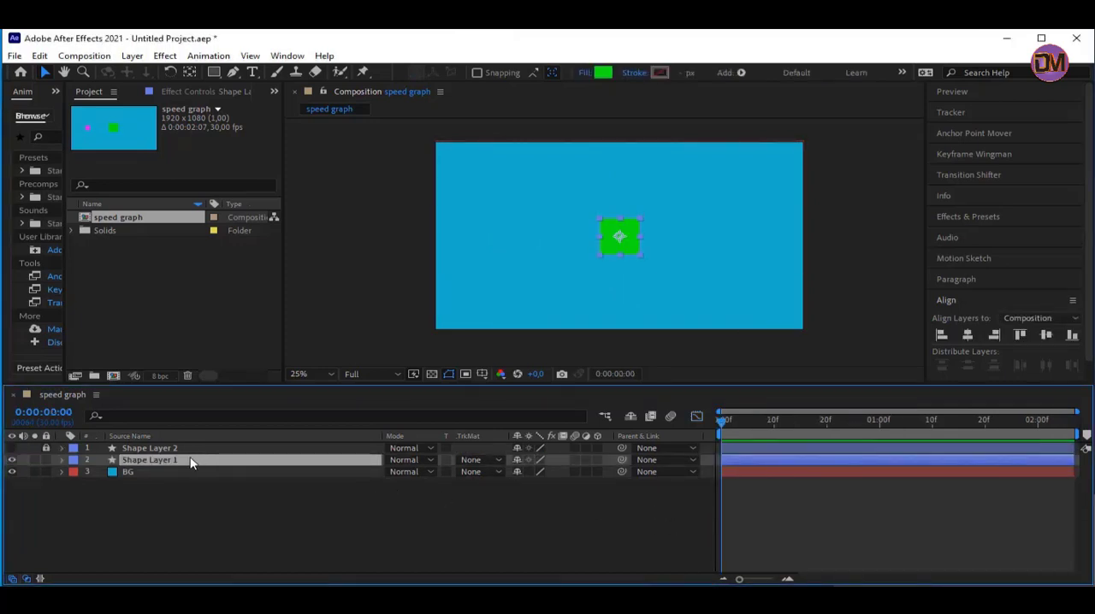
Add Position keyframes to Shape Layer 1, the green square, at 0:00:00:00 and 0:00:00:15
key(p)
click(100, 473)
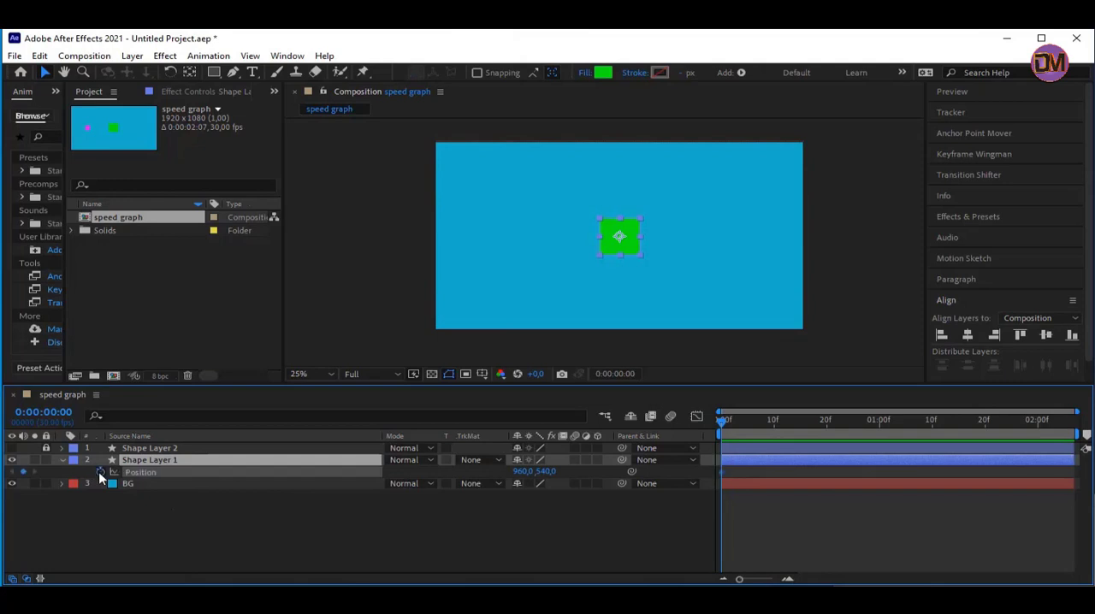
key(Return)
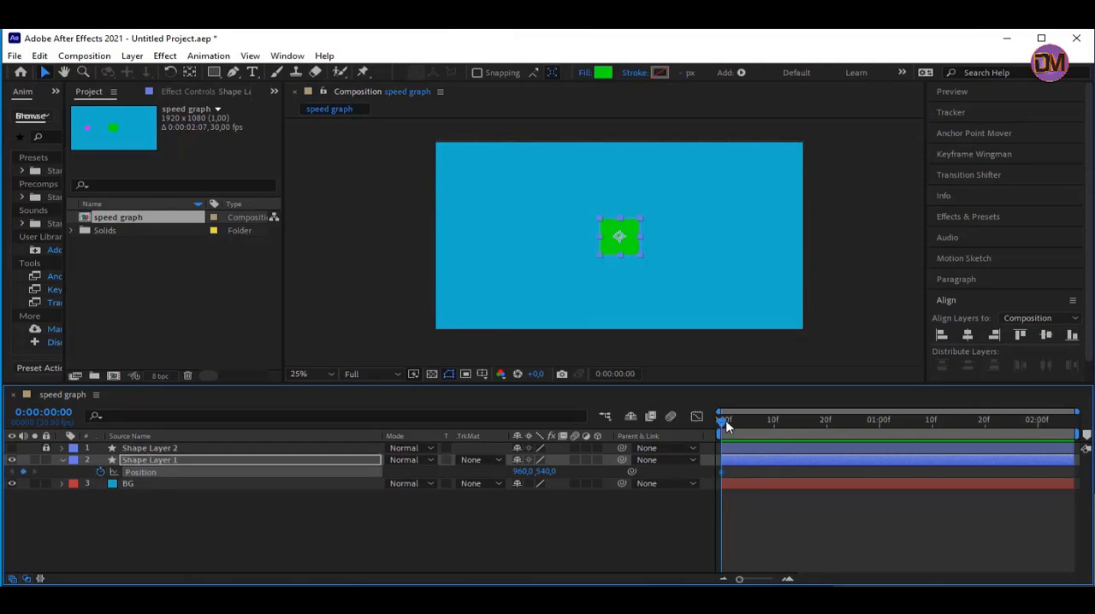
drag(725, 420, 804, 431)
click(23, 471)
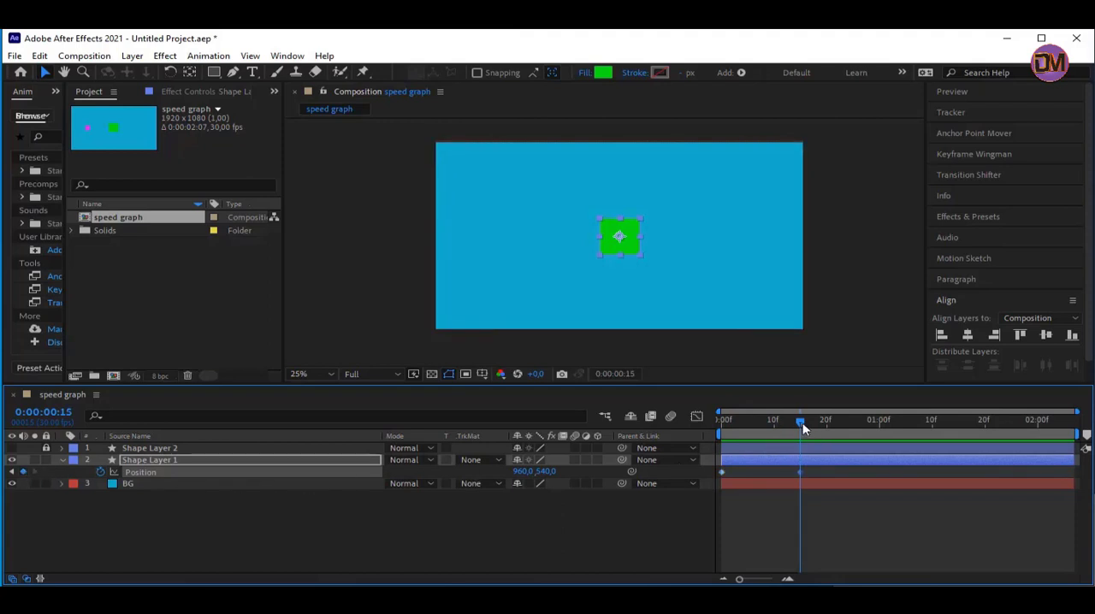
At 0:00:00:00, move the green square straight down to about 960, 928 near the composition's lower edge
drag(801, 423, 723, 421)
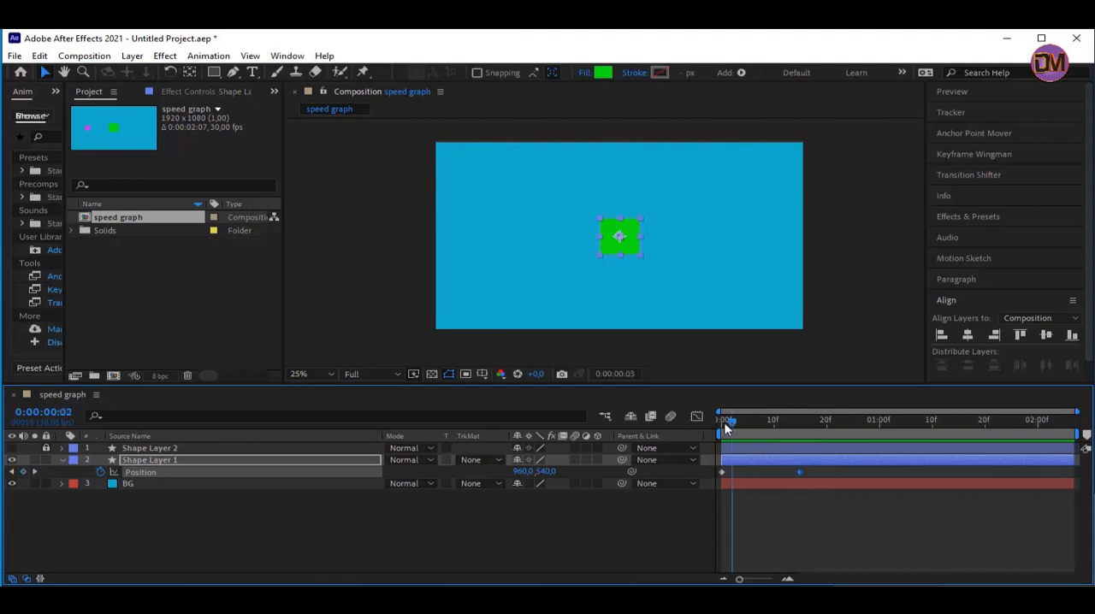
click(630, 246)
drag(631, 251, 640, 318)
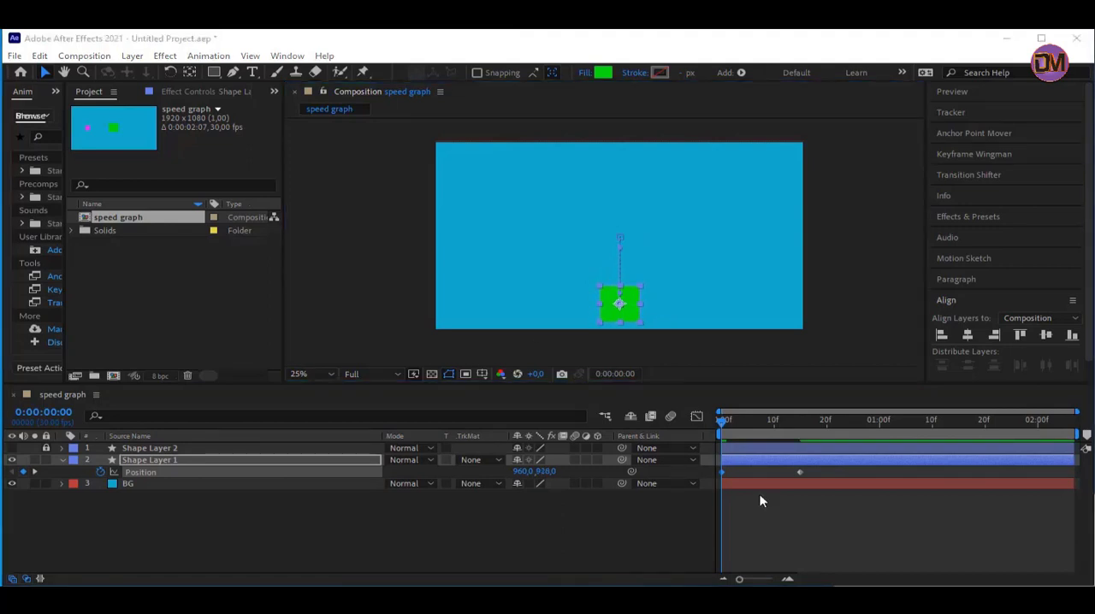
Display the green square's Position as a value graph and apply Easy Ease to both of its keyframes
click(697, 416)
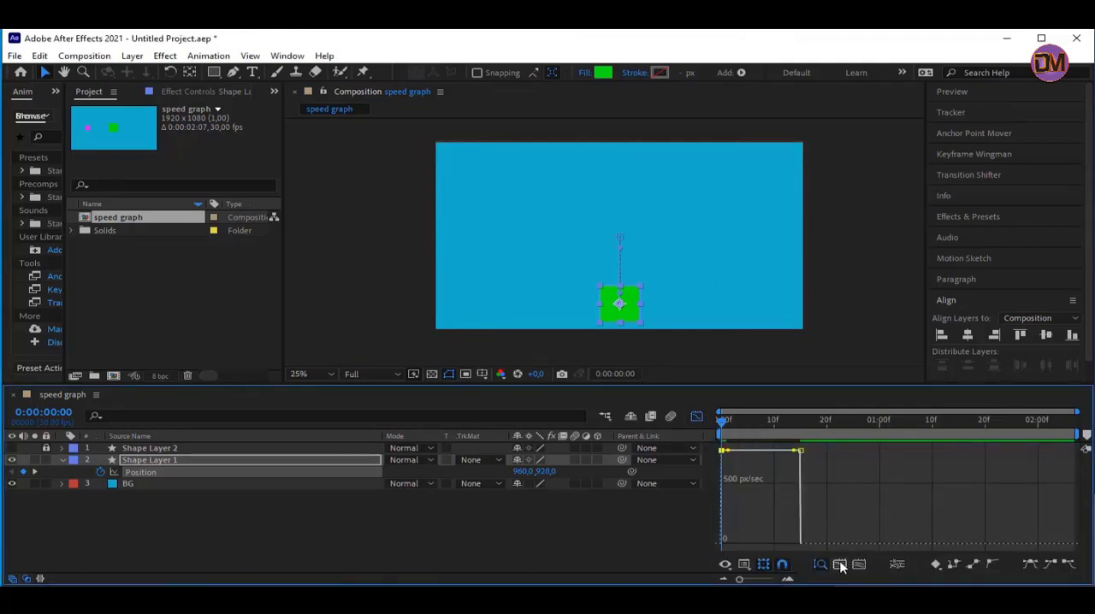
click(745, 565)
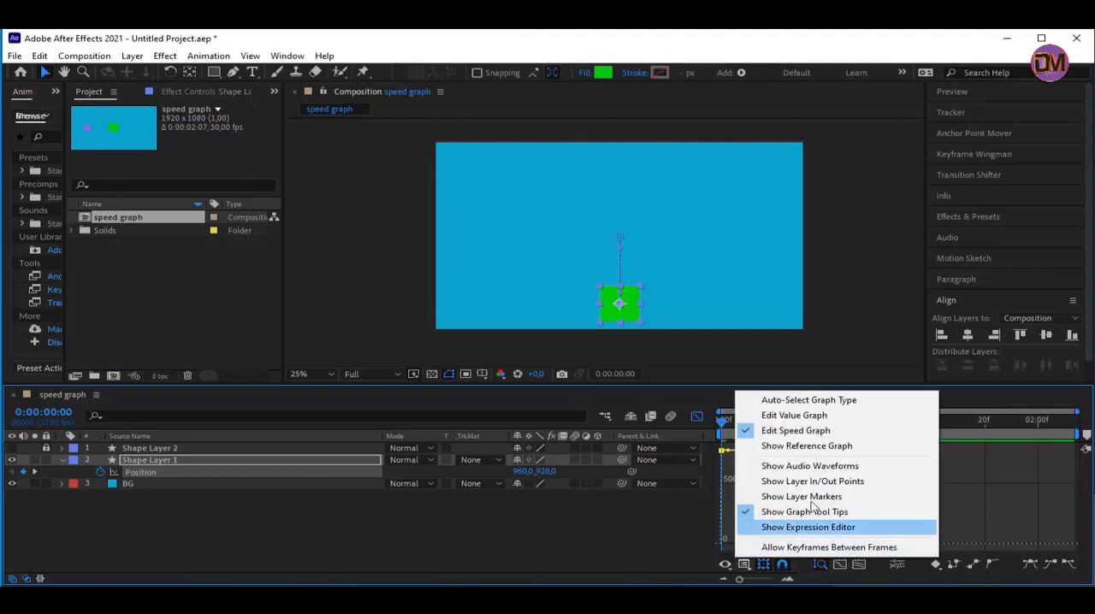
click(794, 416)
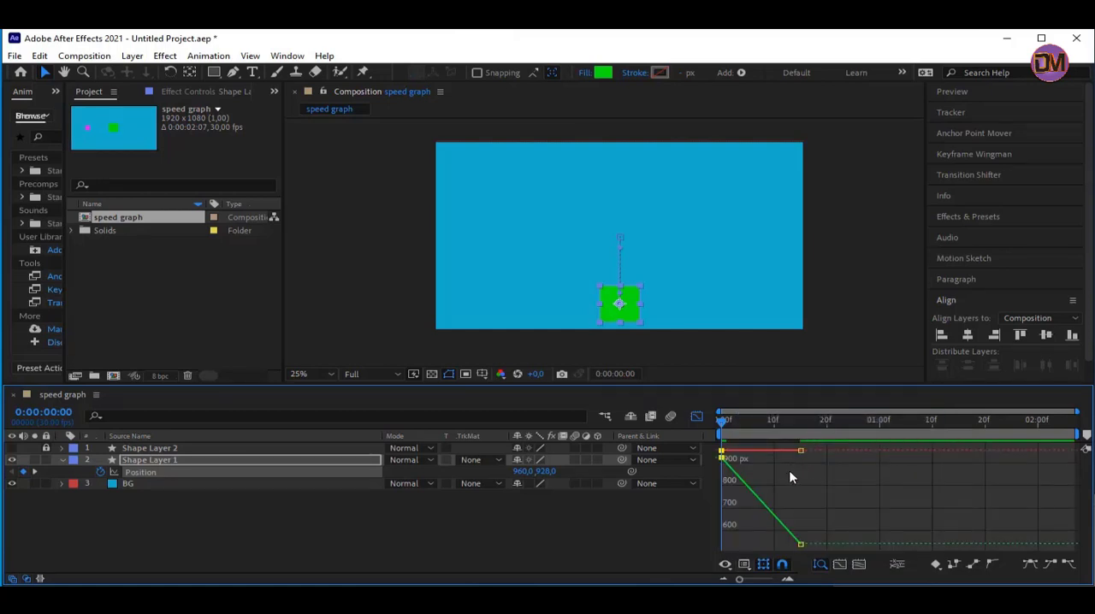
mouse_move(761, 506)
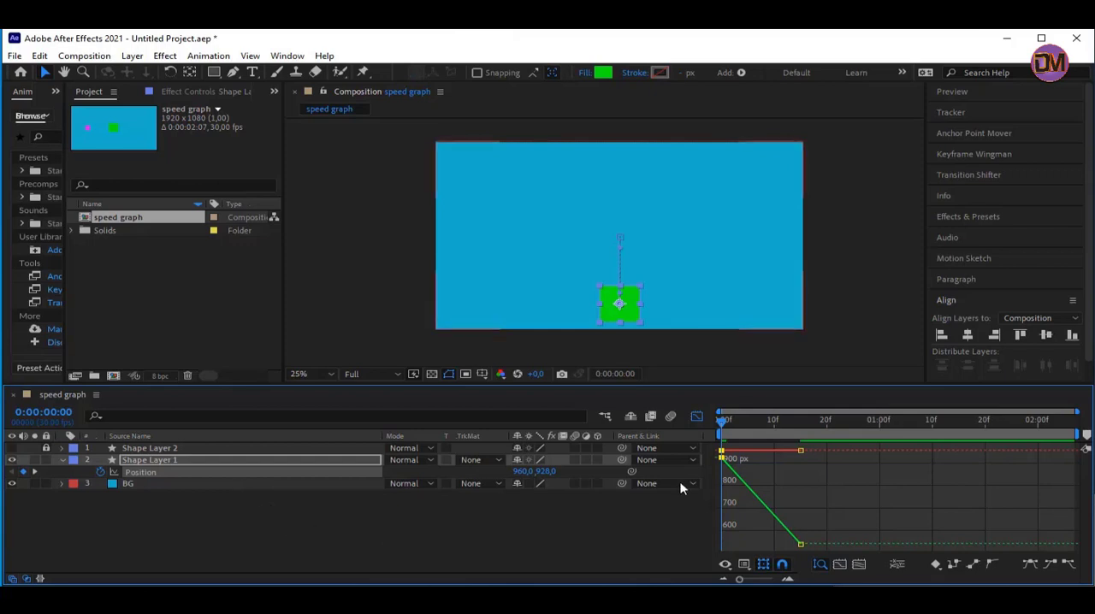
mouse_move(750, 456)
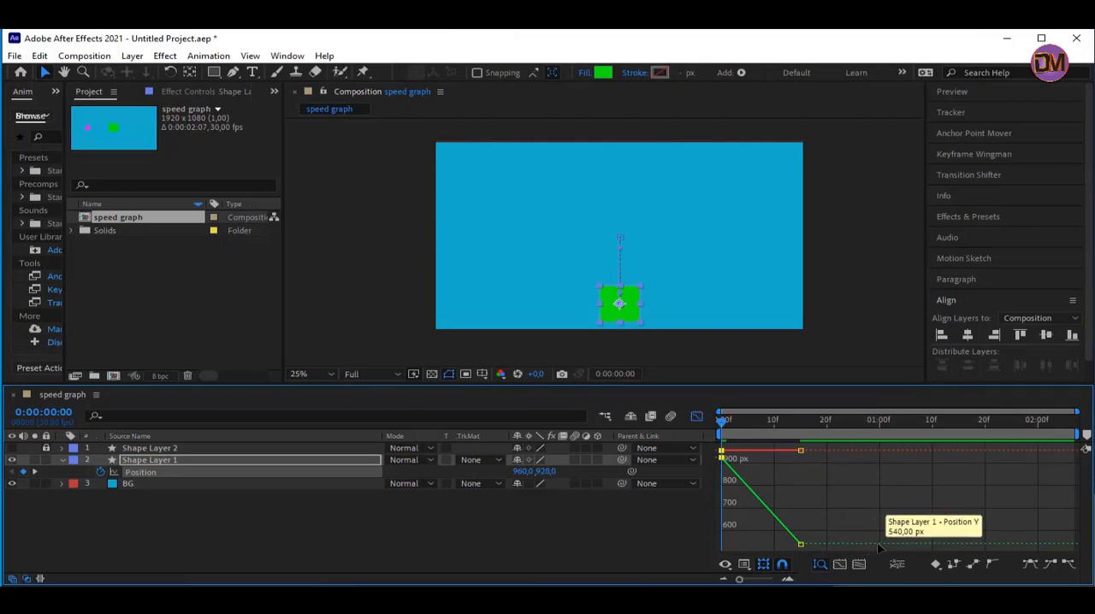
click(788, 579)
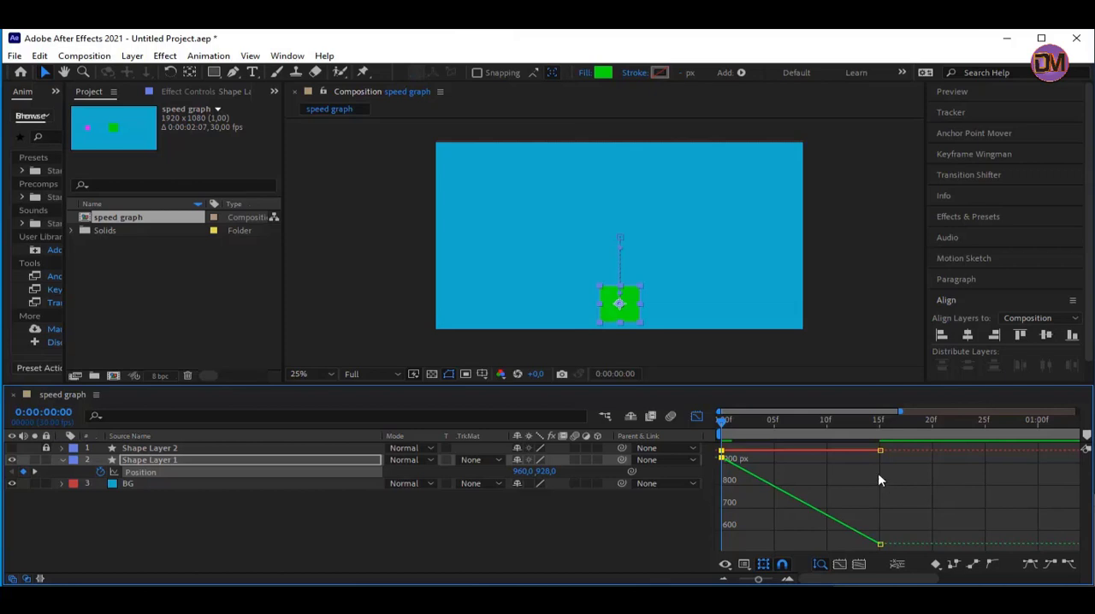
drag(897, 548, 709, 468)
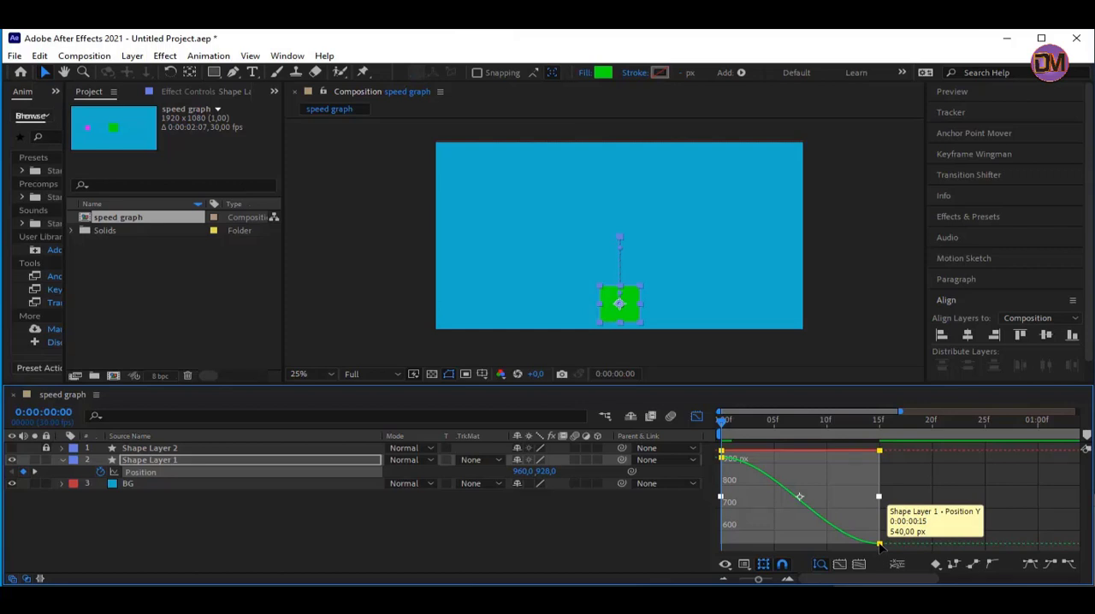
click(650, 514)
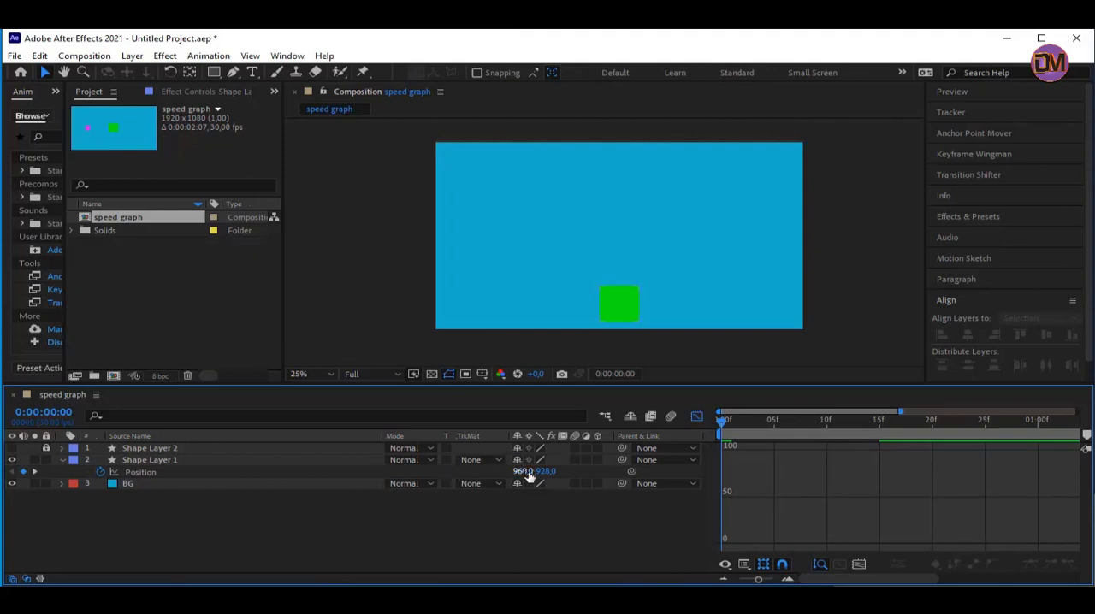
Separate Shape Layer 1's Position into independent X Position and Y Position properties
click(150, 470)
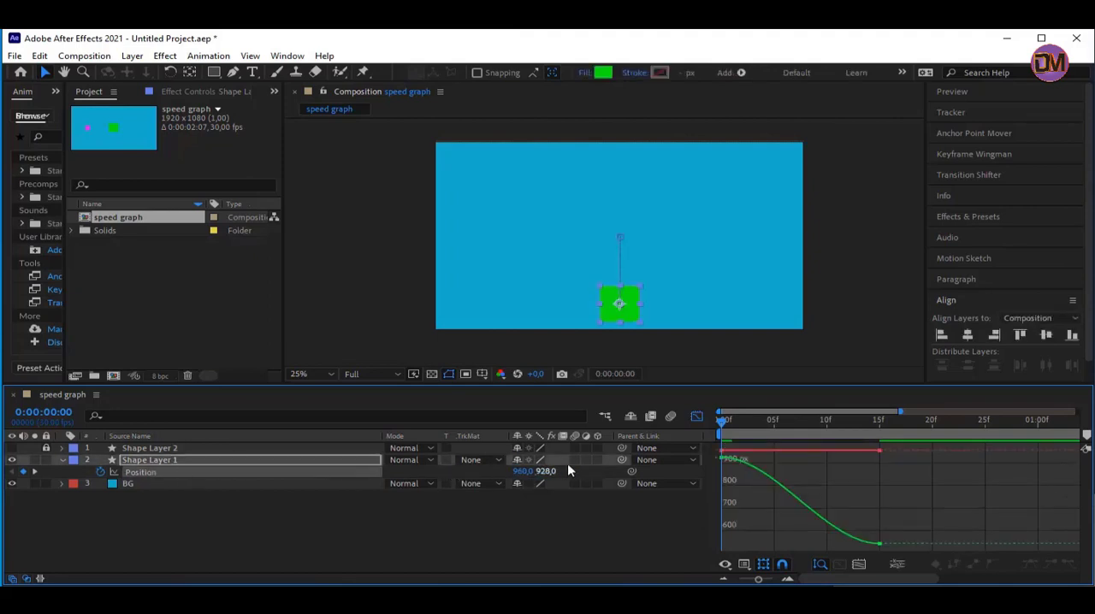
click(697, 420)
click(696, 420)
drag(534, 476, 536, 482)
right_click(249, 477)
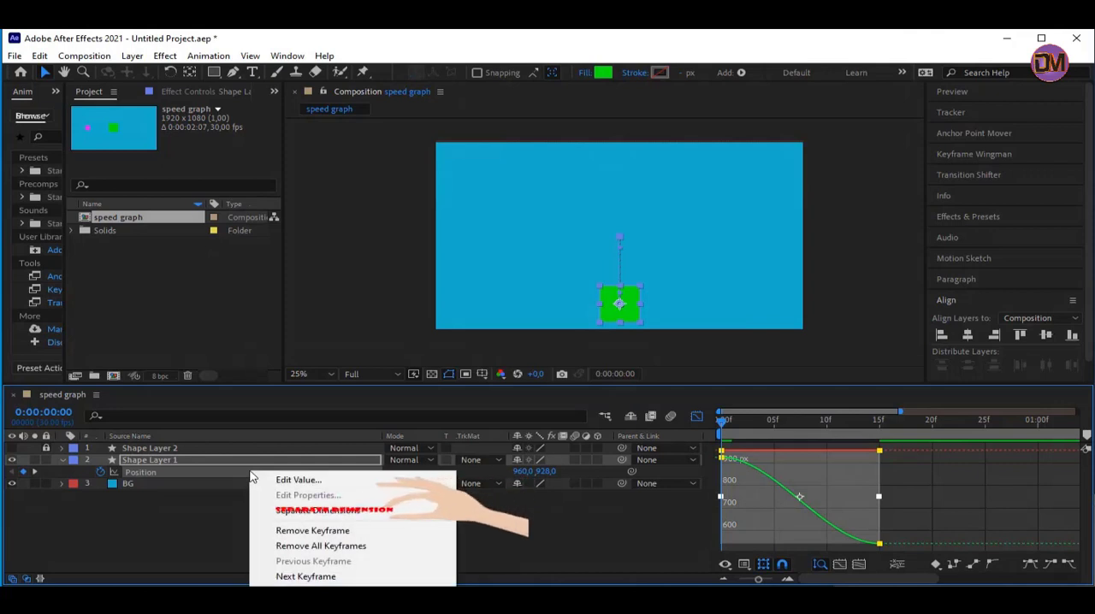
click(342, 511)
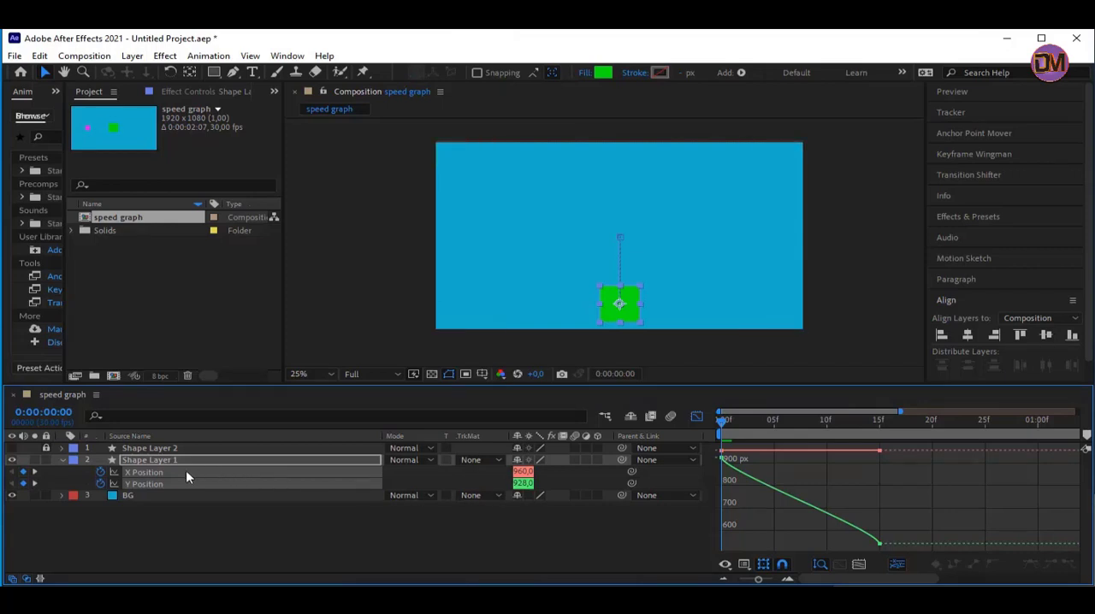
Remove the X Position keyframes from Shape Layer 1, leaving only Y Position animated
click(100, 472)
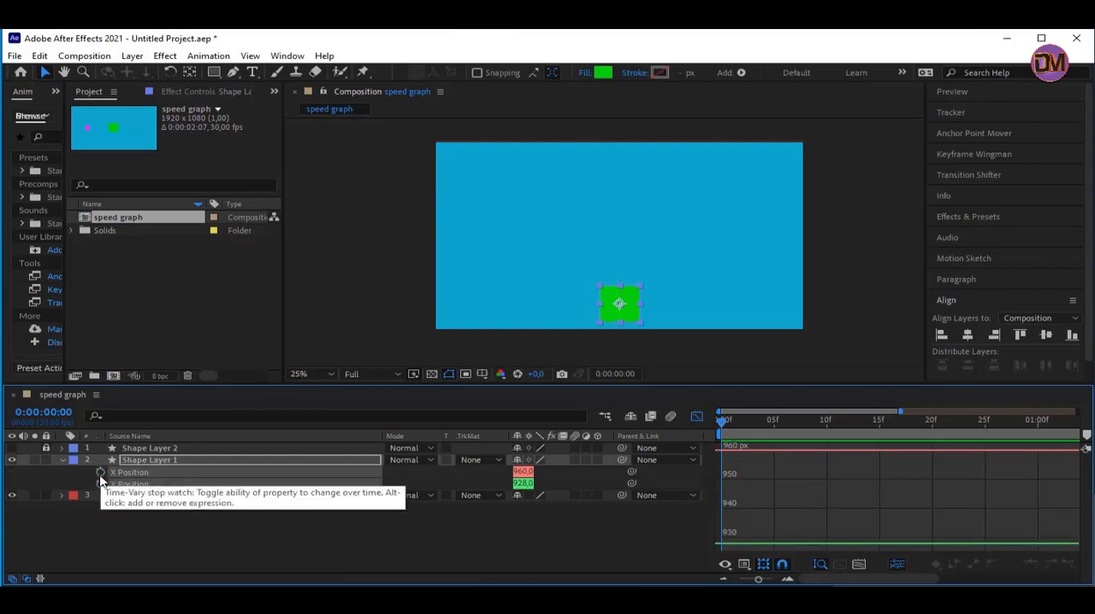
key(ctrl+z)
click(173, 532)
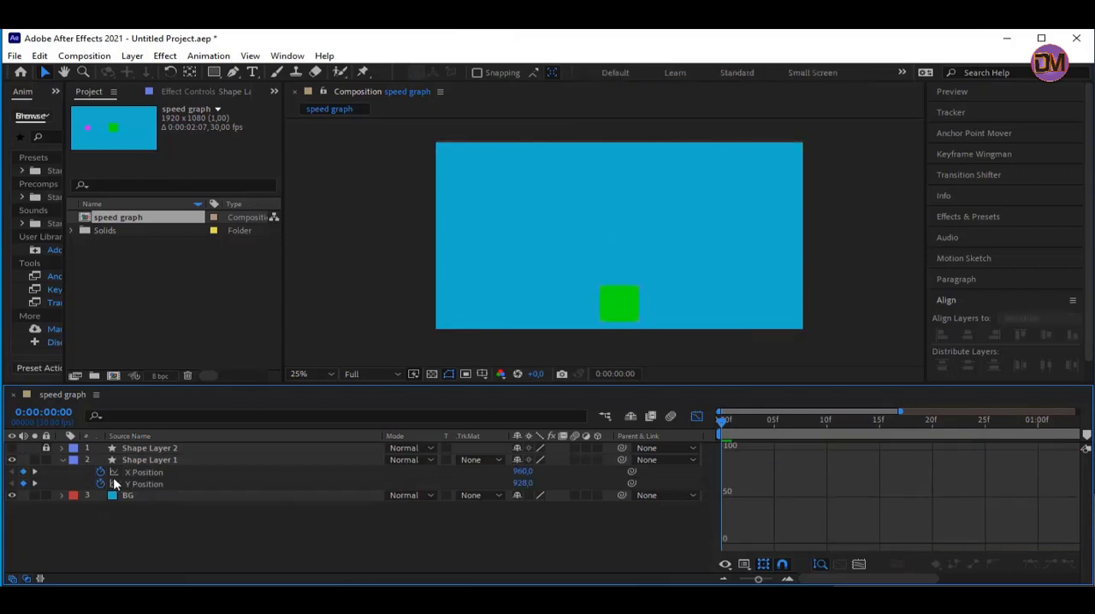
click(101, 471)
Ease both Y Position keyframes and extend their handles horizontally toward each other to form a steep S-shaped value curve
click(163, 485)
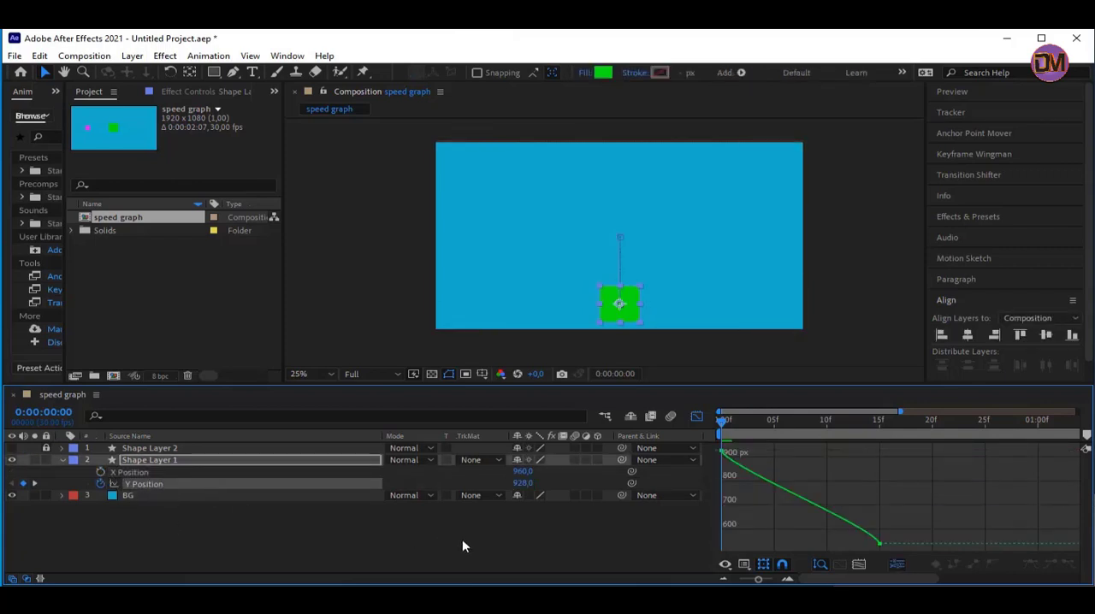
drag(896, 446, 724, 565)
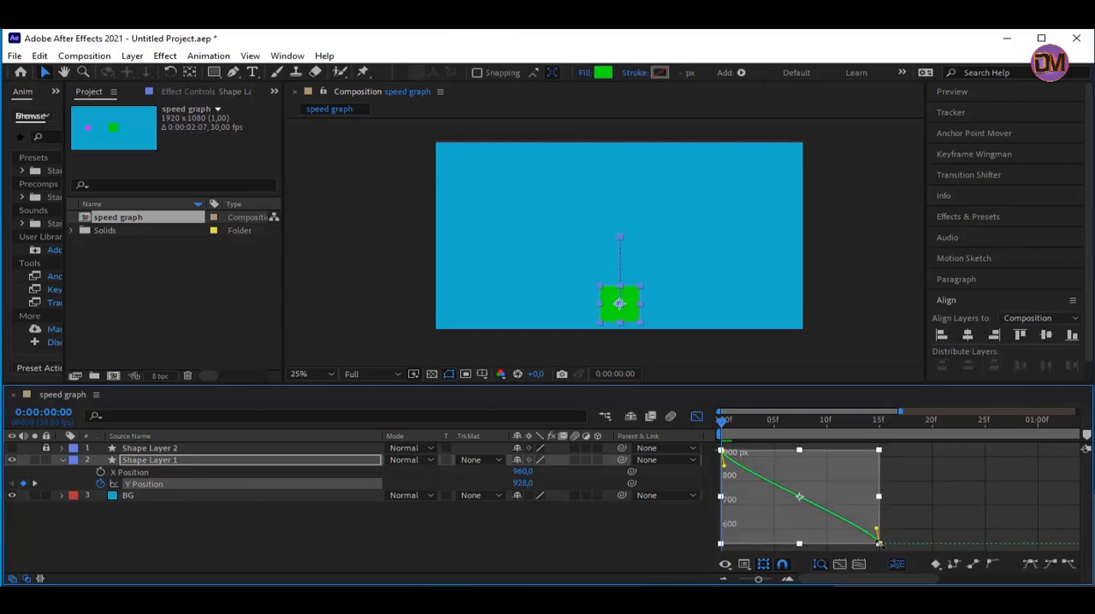
click(1032, 566)
drag(774, 452, 884, 462)
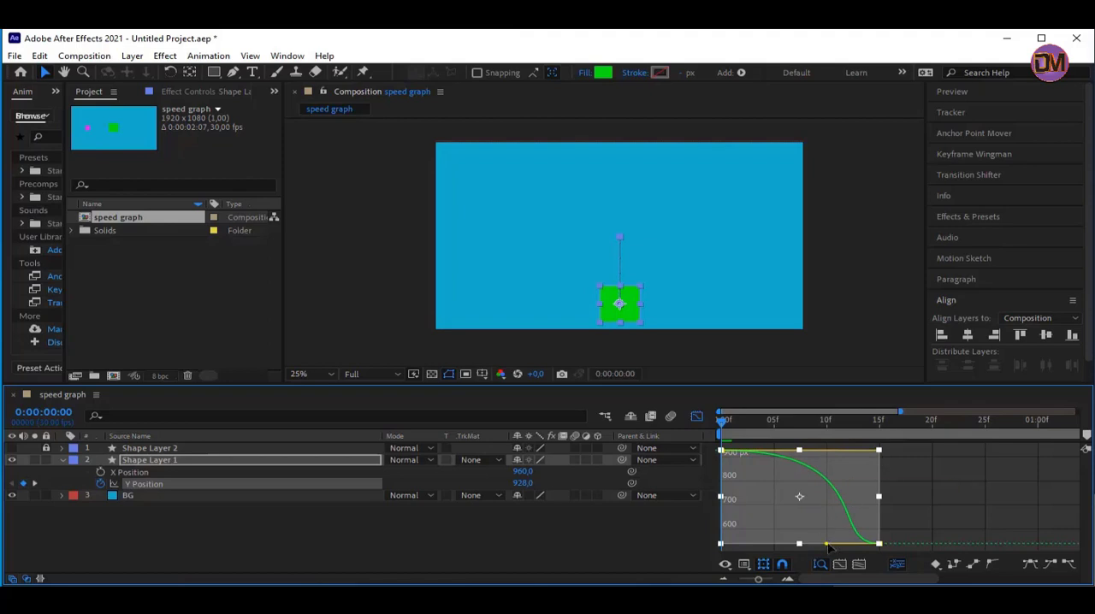
drag(827, 547, 723, 552)
Preview the green square's upward movement and examine its Y Position value curve
click(653, 540)
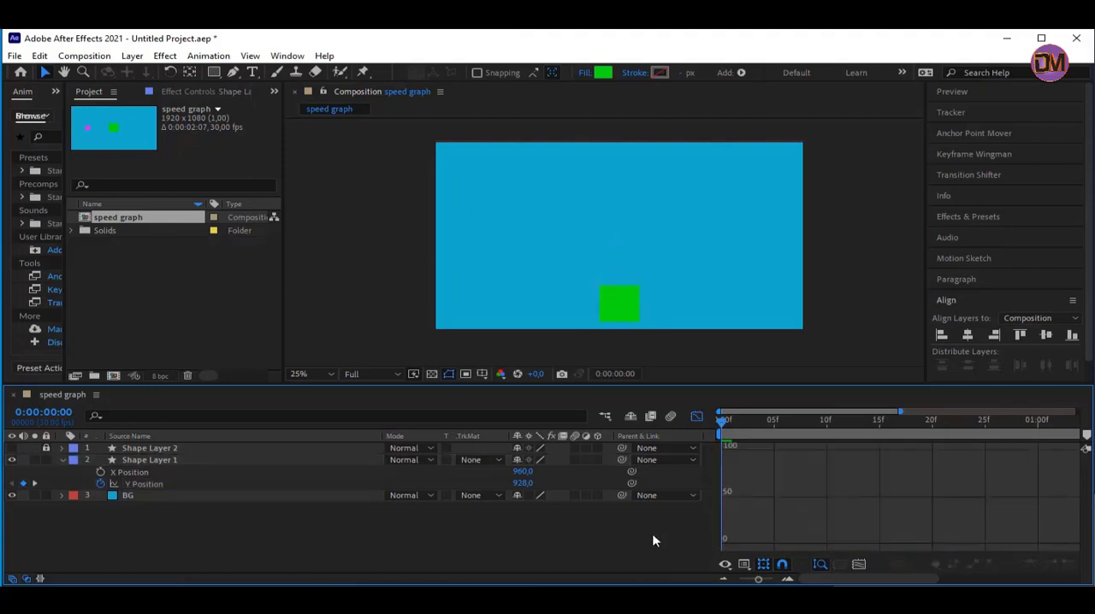
key(space)
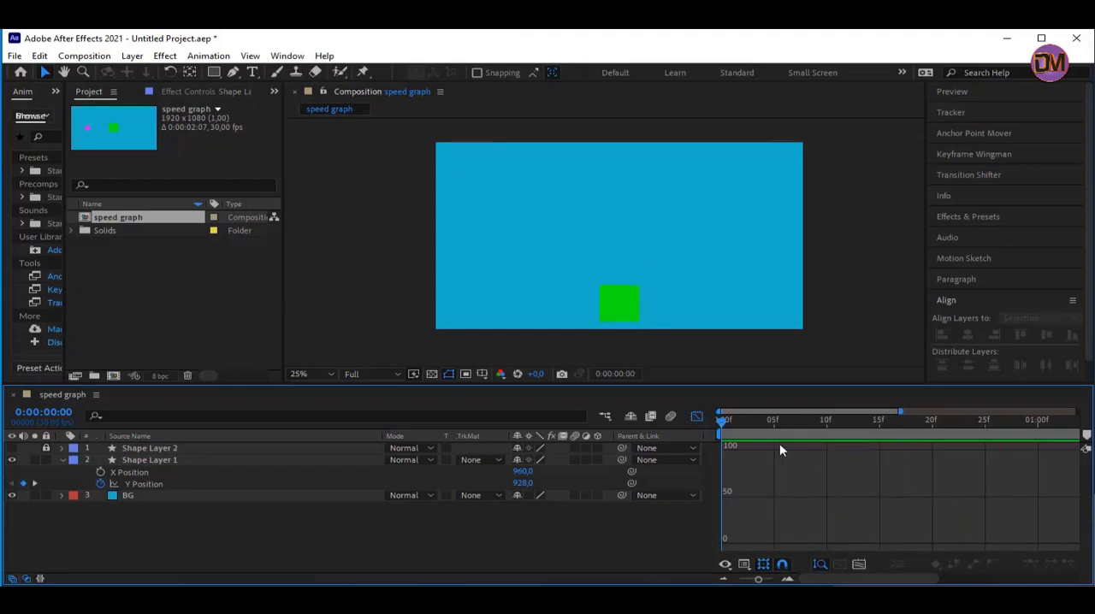
click(183, 461)
click(241, 483)
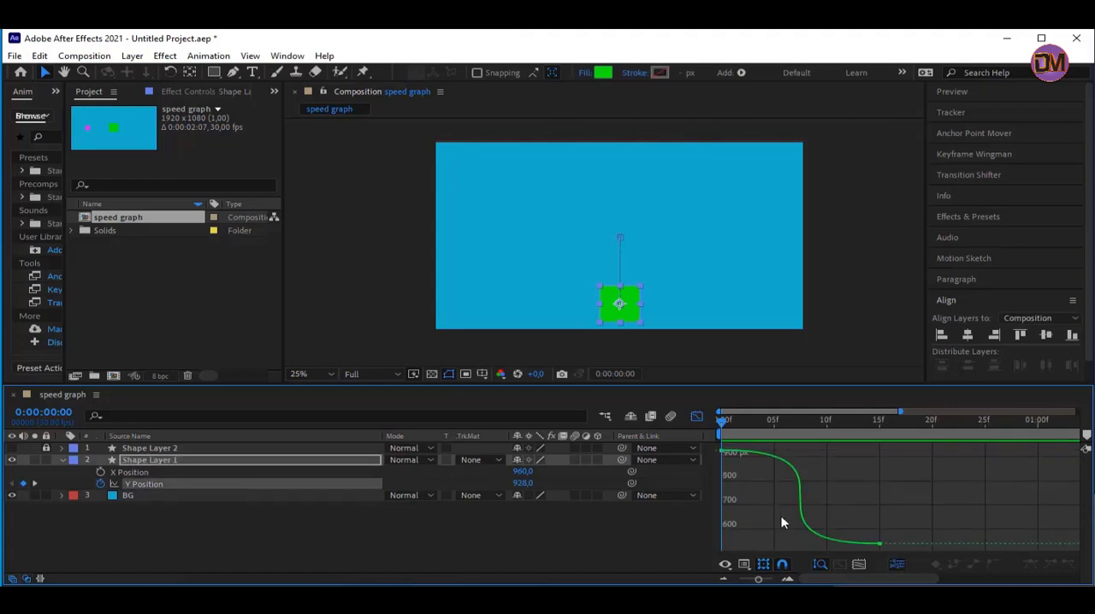
click(158, 460)
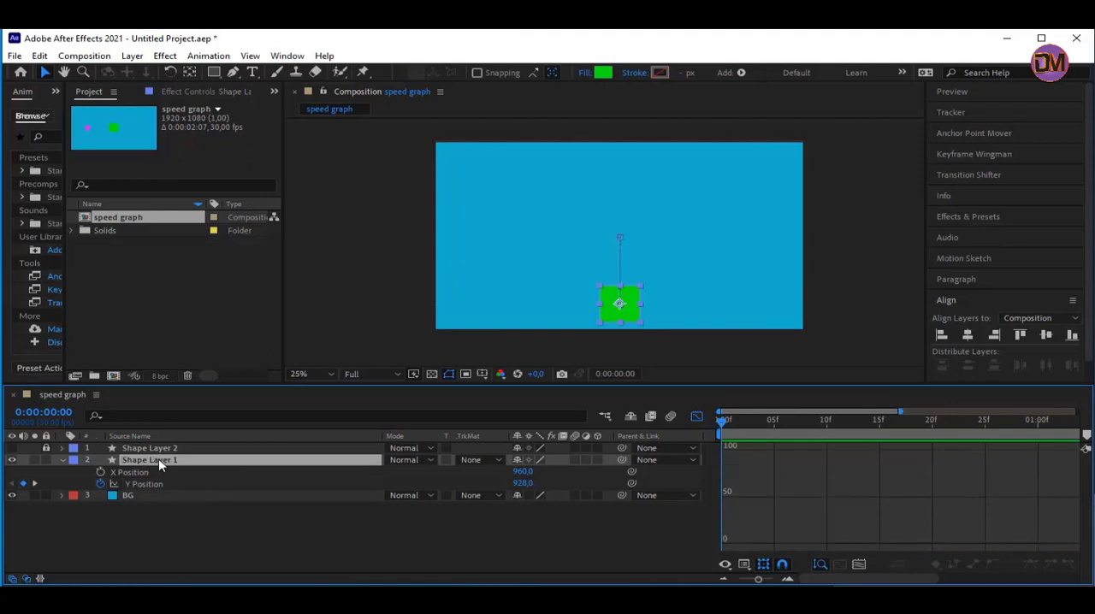
click(363, 469)
click(182, 461)
click(252, 484)
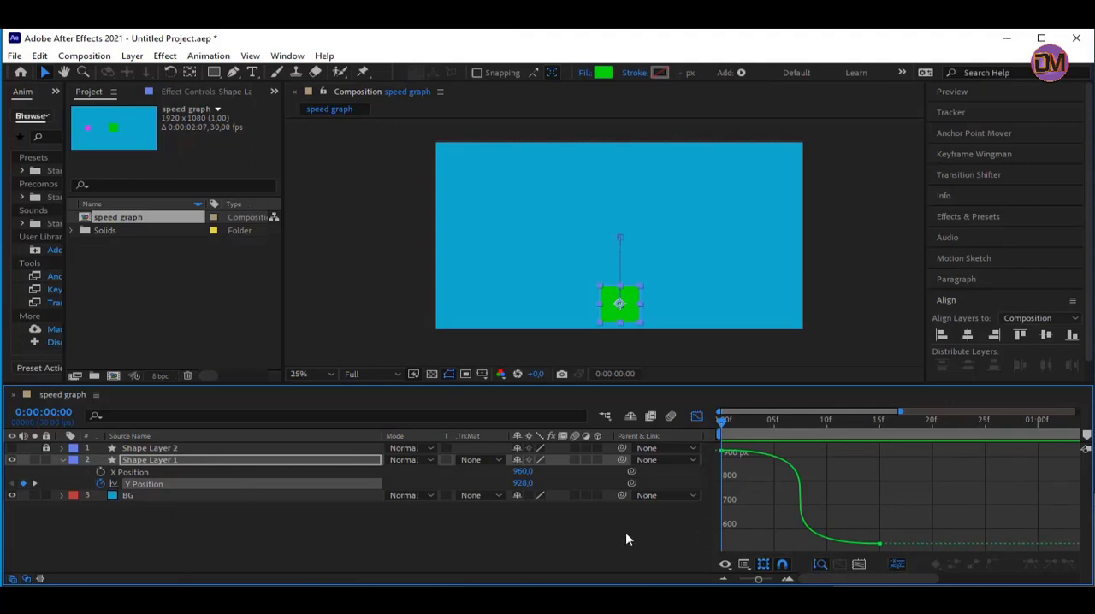
Reveal Scale on Shape Layer 1, return to the layer bar view, and add a 100% Scale keyframe at 0:00:00:00
click(158, 460)
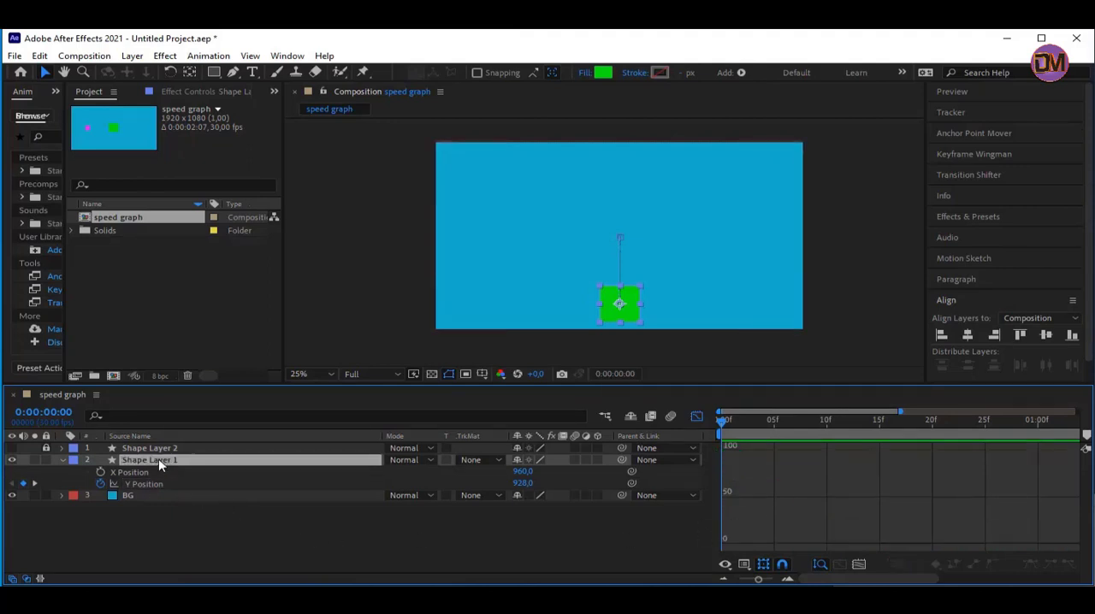
key(s)
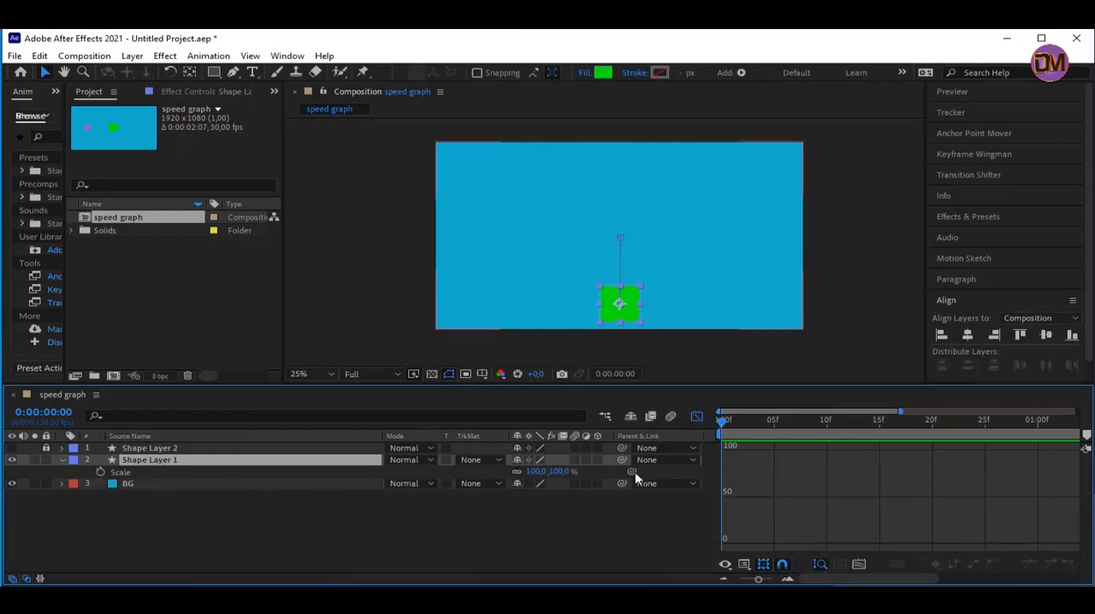
click(697, 420)
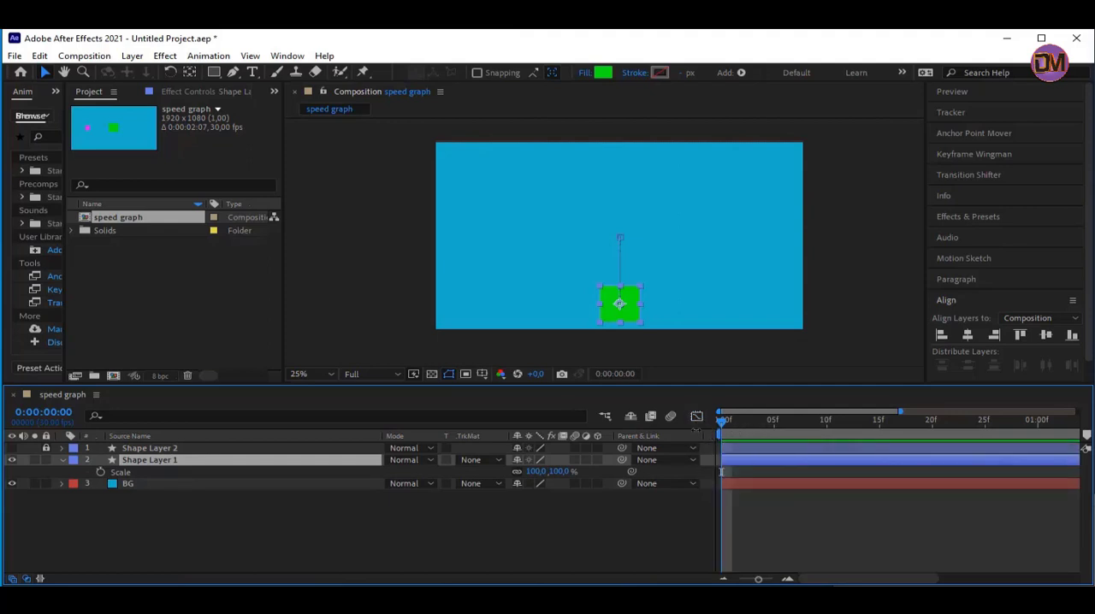
click(101, 472)
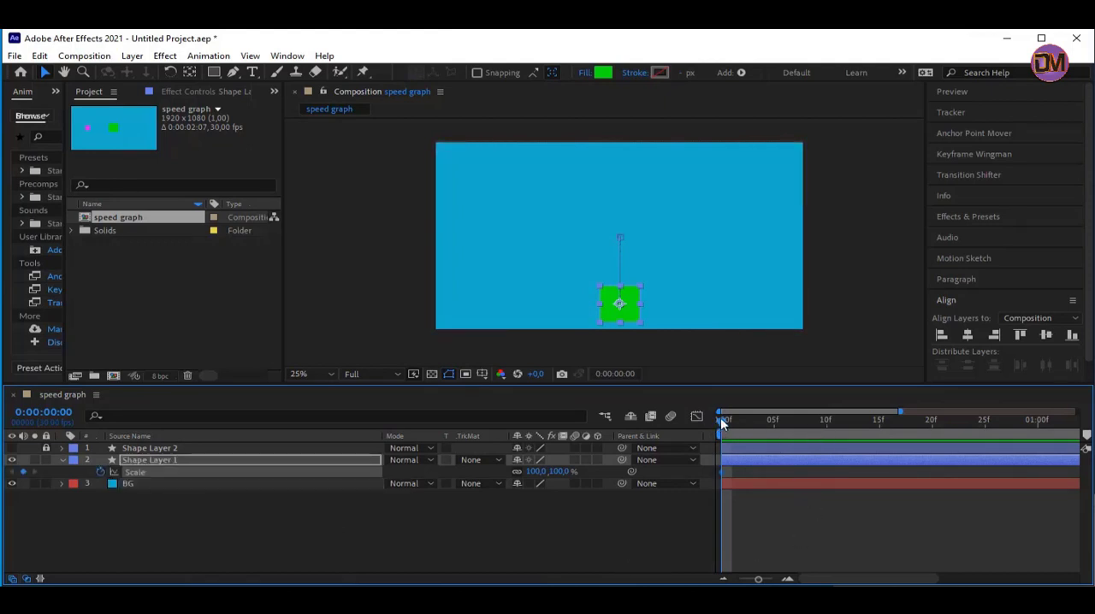
Add a Scale keyframe of 10% at 0:00:00:15, aligned with the second Y Position keyframe
drag(724, 421, 742, 424)
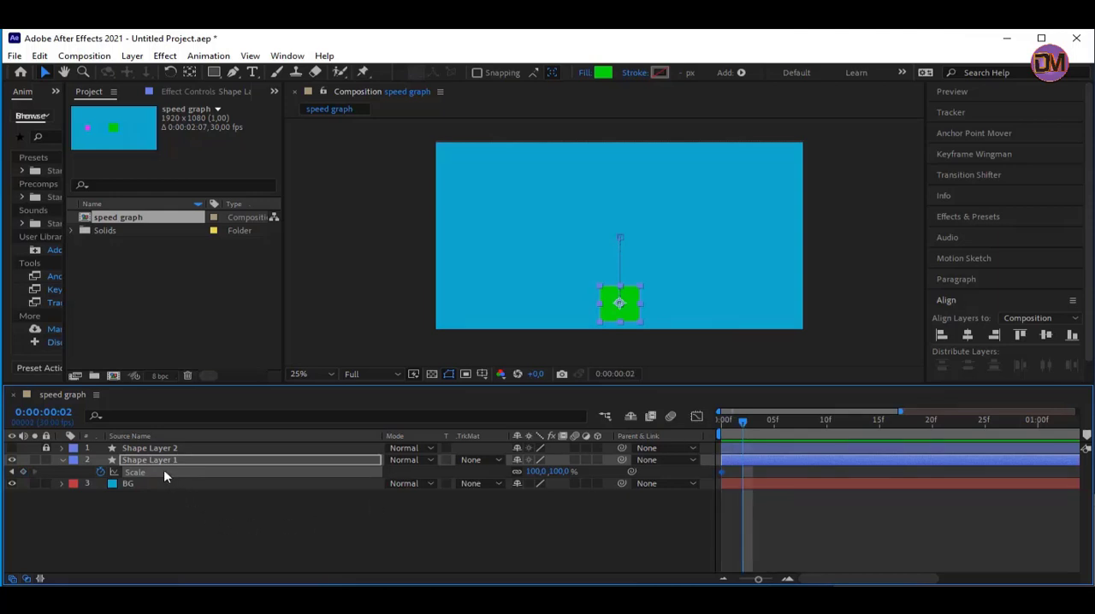
key(u)
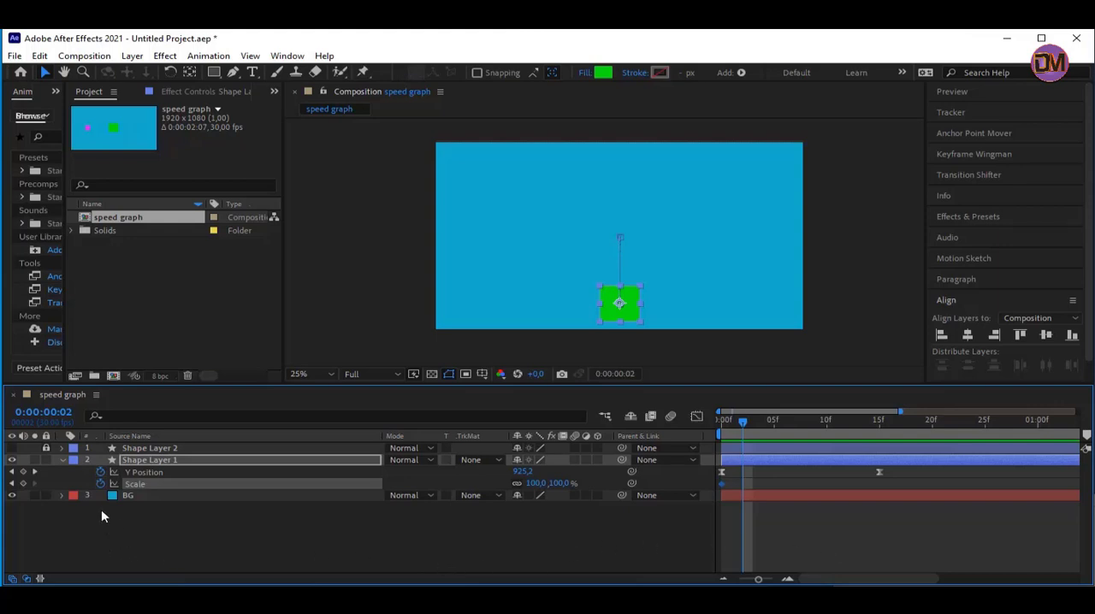
click(35, 472)
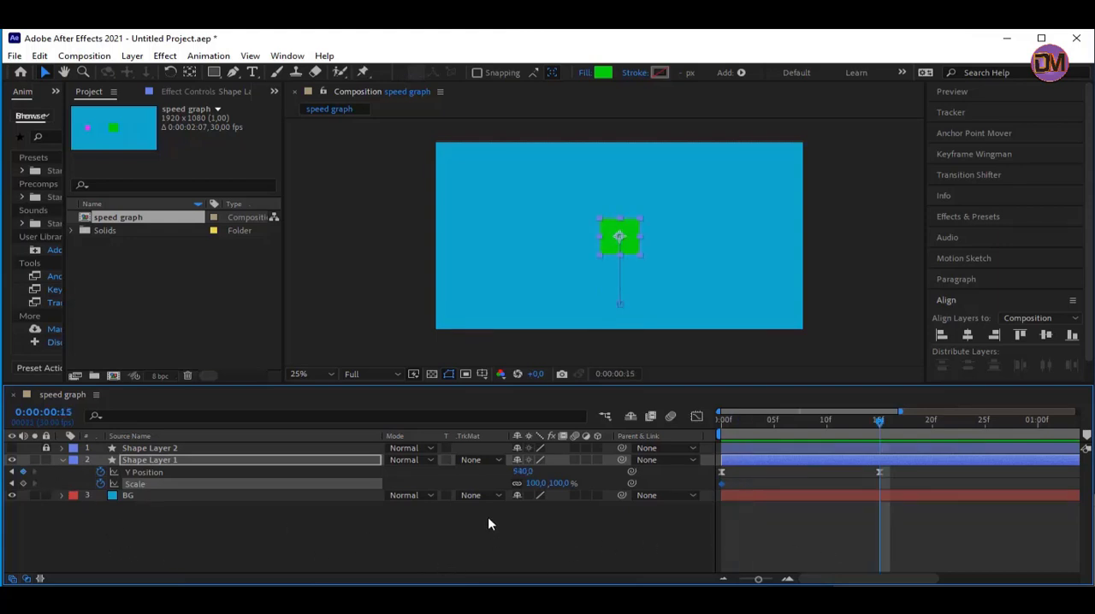
click(538, 484)
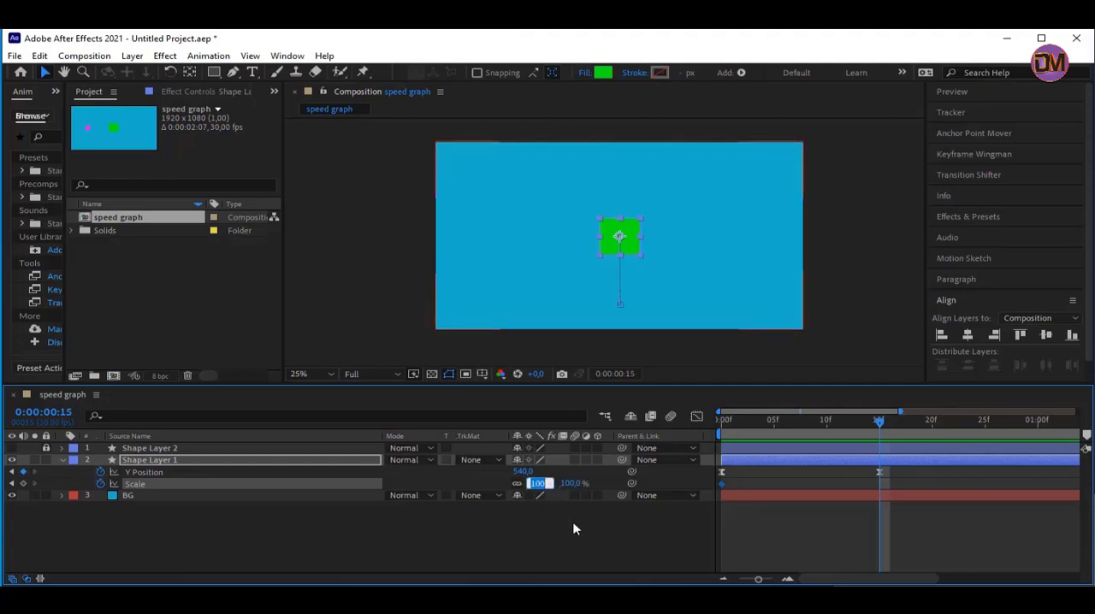
click(566, 496)
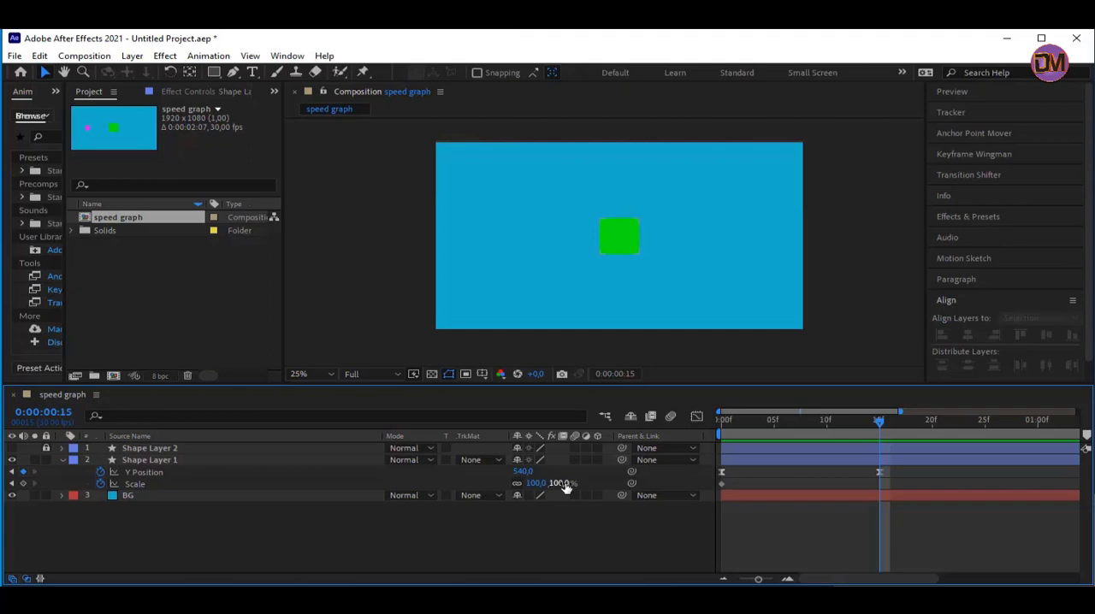
click(564, 485)
text(10)
key(Return)
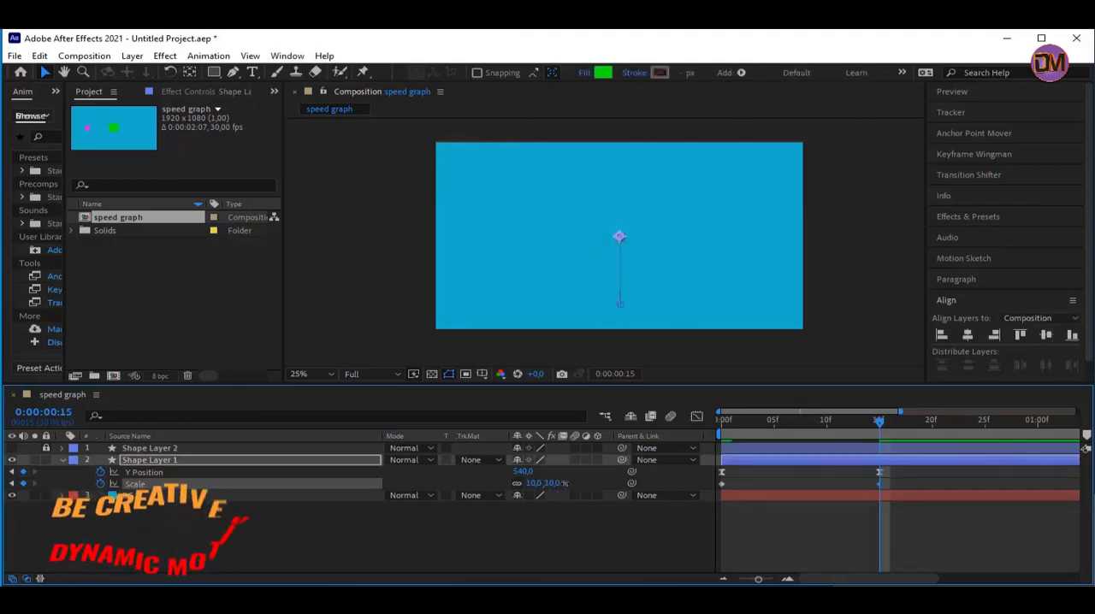
Set the green square's Scale to 70% at 0:00:00:20
click(933, 438)
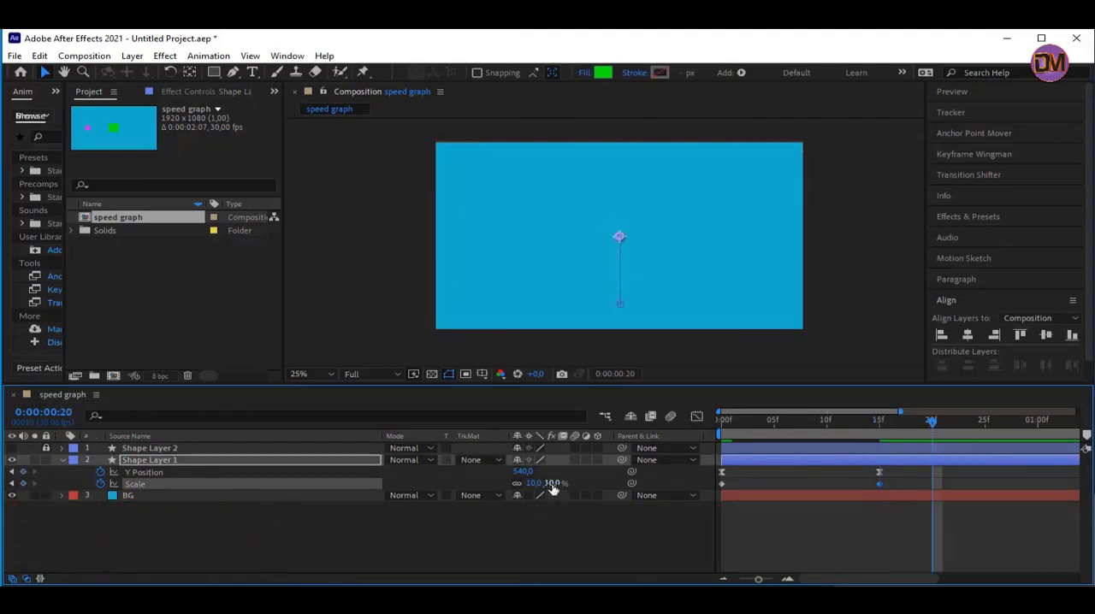
click(554, 485)
text(20)
key(Return)
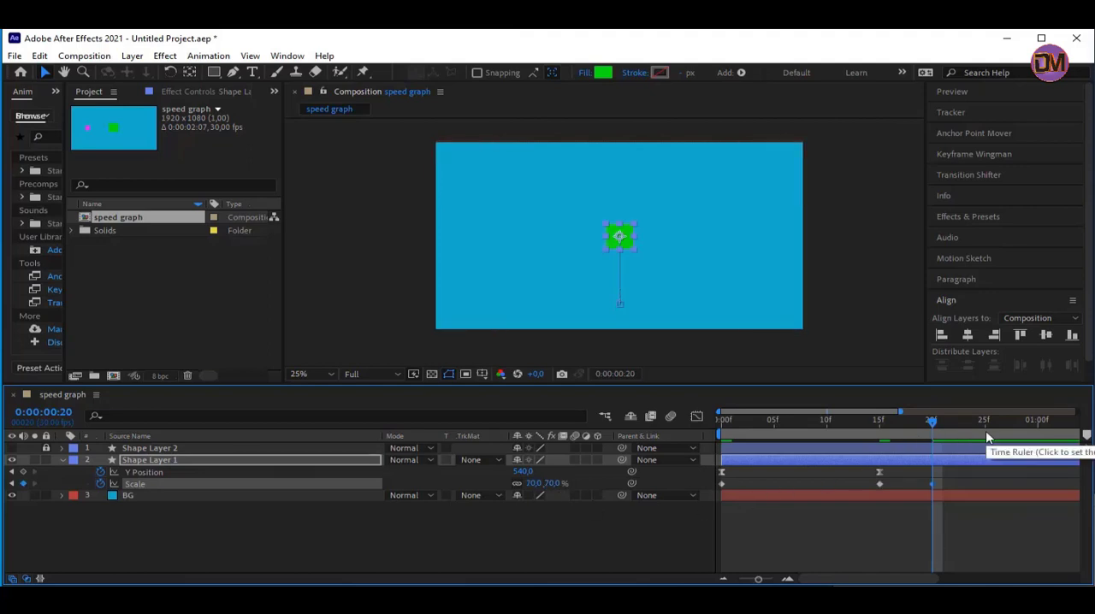
At 0:00:01:00, enlarge the green square by raising its Scale to about 195%
click(1038, 430)
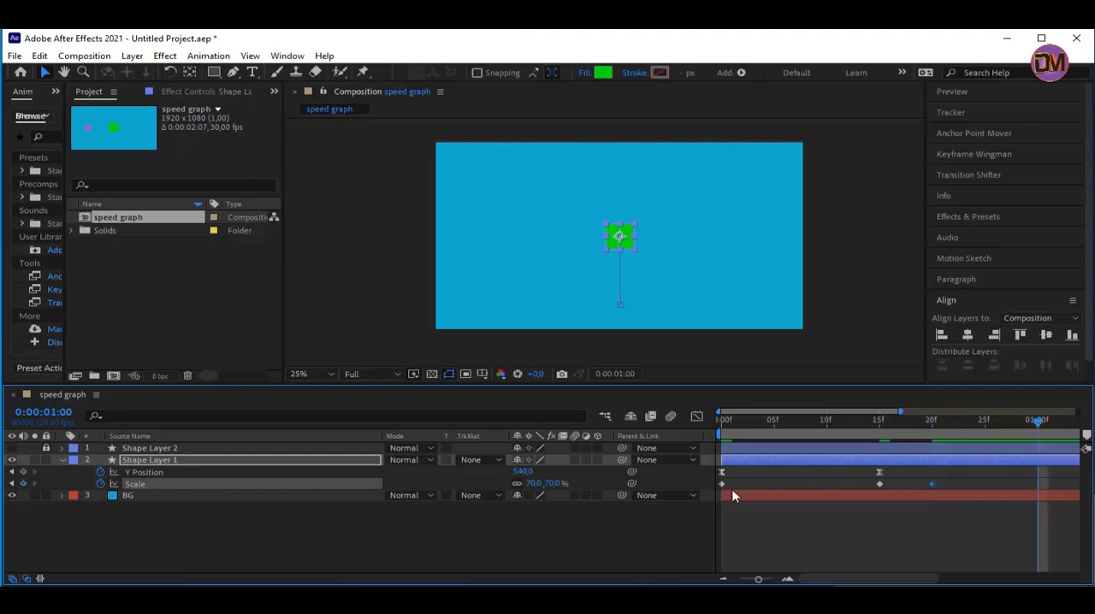
drag(552, 484, 593, 483)
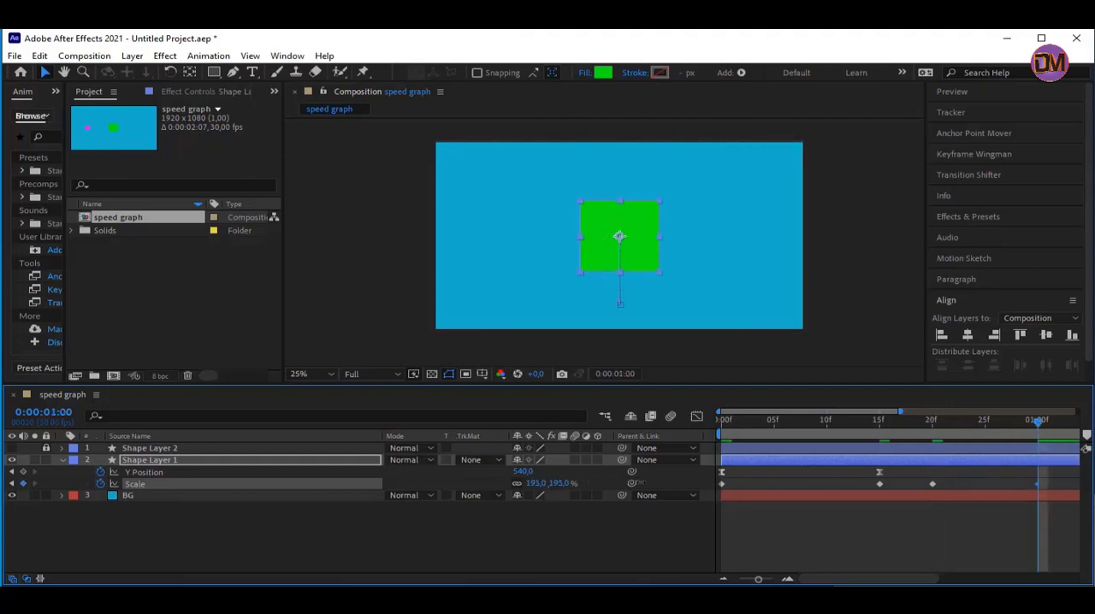
Set the green square's Scale to 100% at 0:00:01:00, show its curve in the Graph Editor and preview the animation
click(537, 484)
text(100)
key(Return)
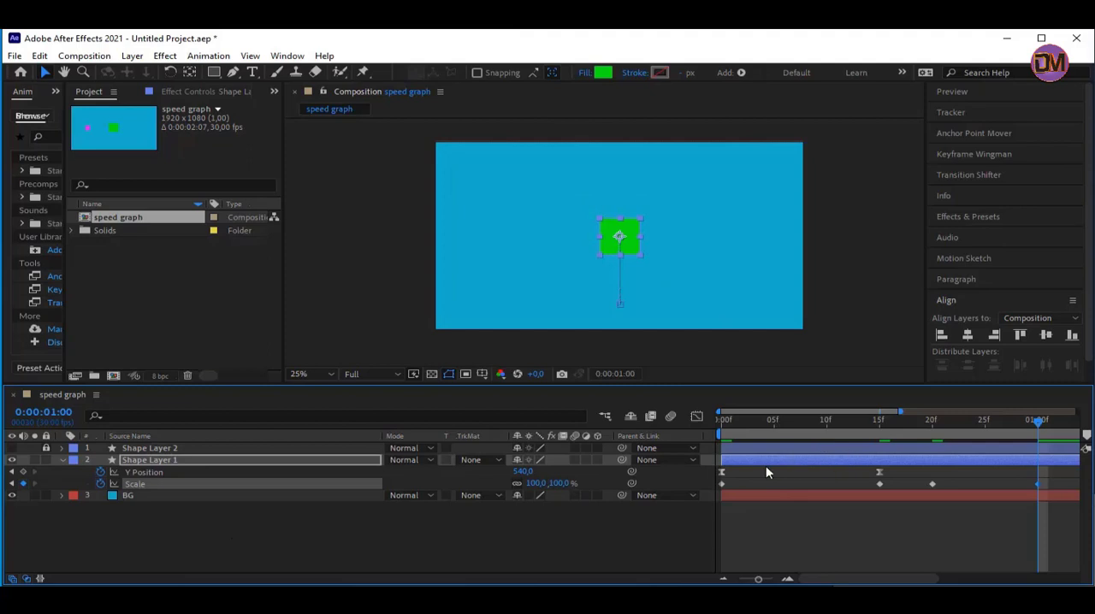
click(697, 418)
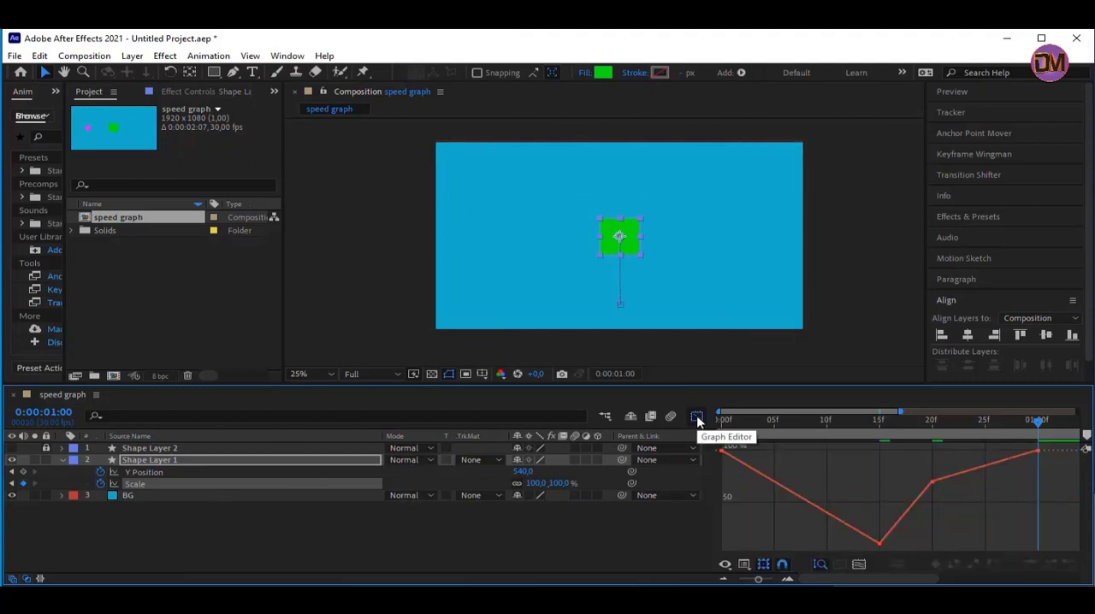
key(space)
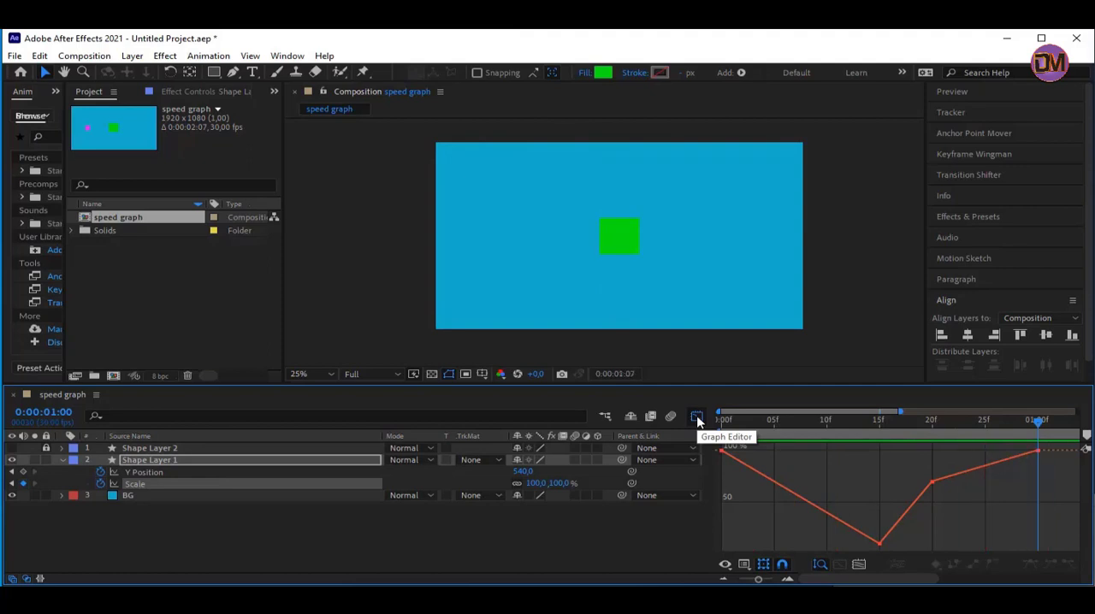
key(space)
key(space)
key(space)
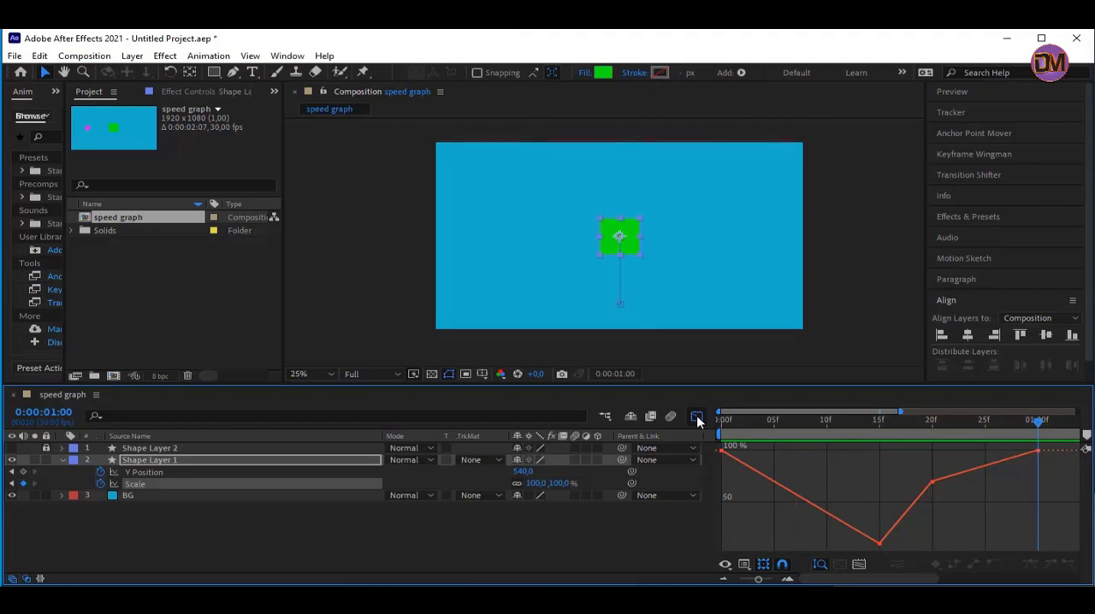
Apply Easy Ease to all of the green square's Scale keyframes and preview the motion
mouse_move(1061, 467)
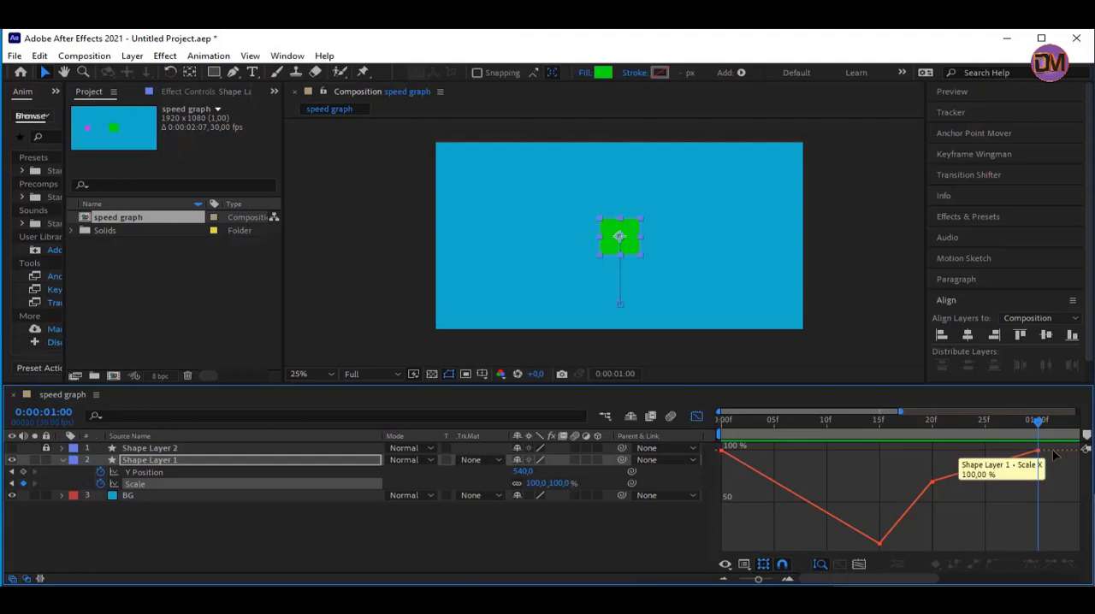
drag(1058, 446, 690, 550)
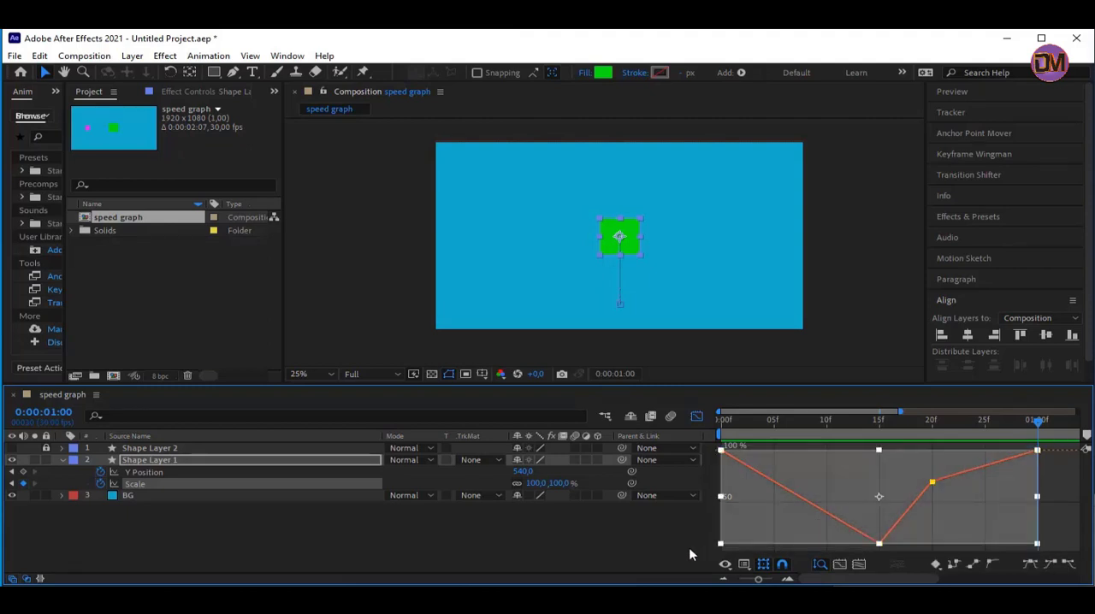
click(1030, 565)
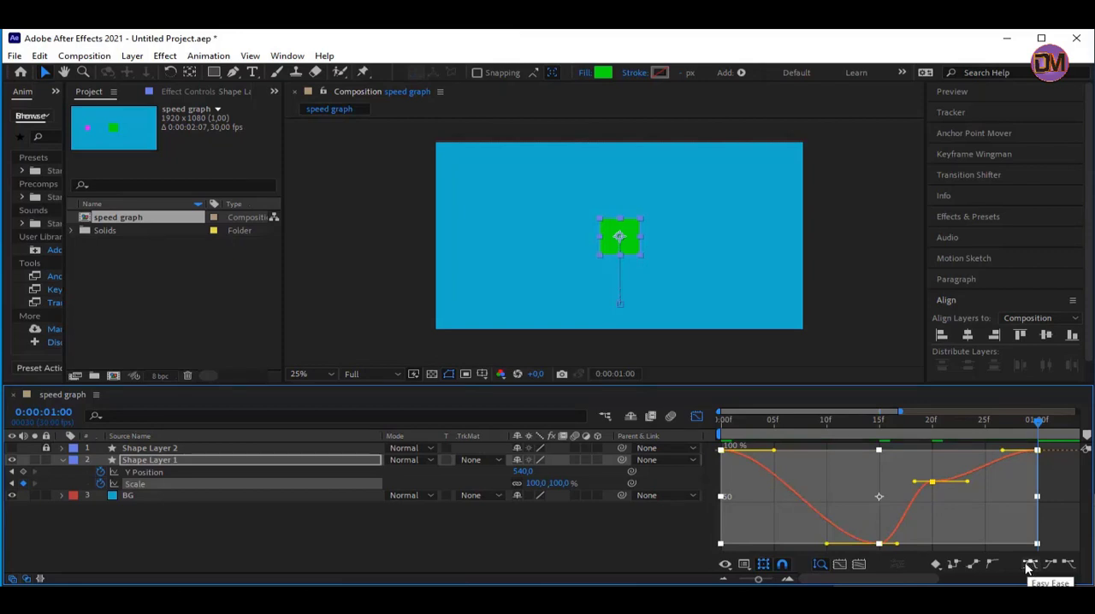
key(space)
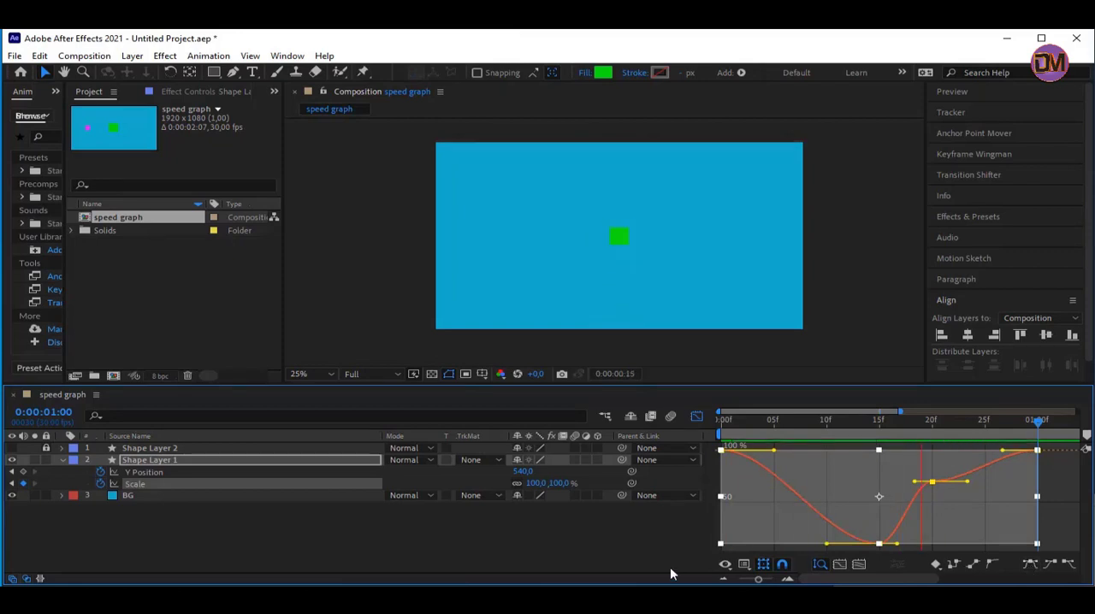
key(space)
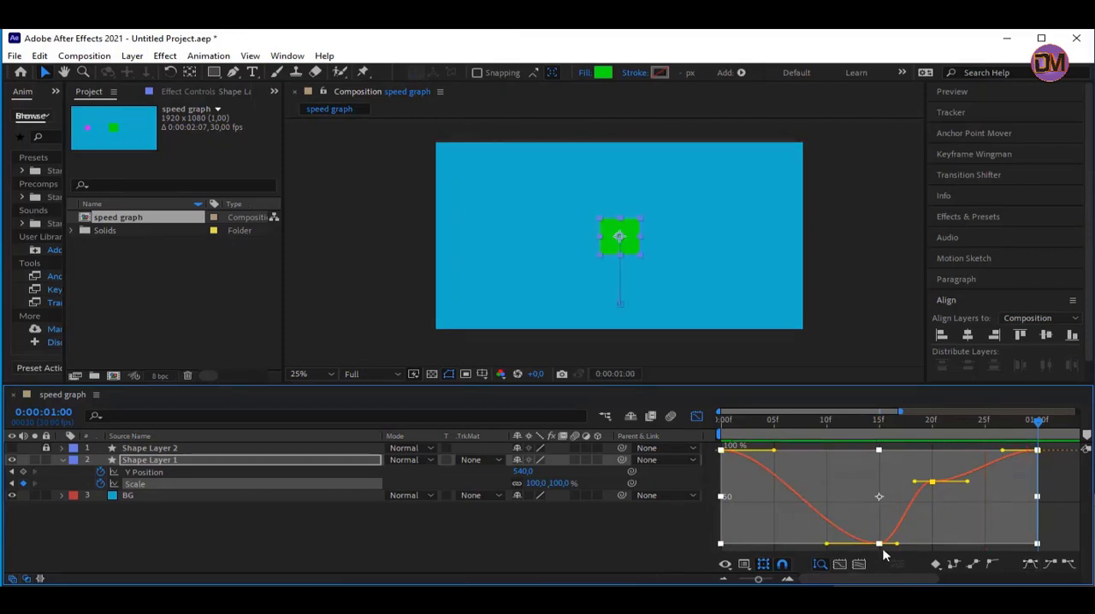
Raise the Scale keyframe at 0:00:00:20 on the value curve to about 98%, level with the last keyframe
mouse_move(934, 485)
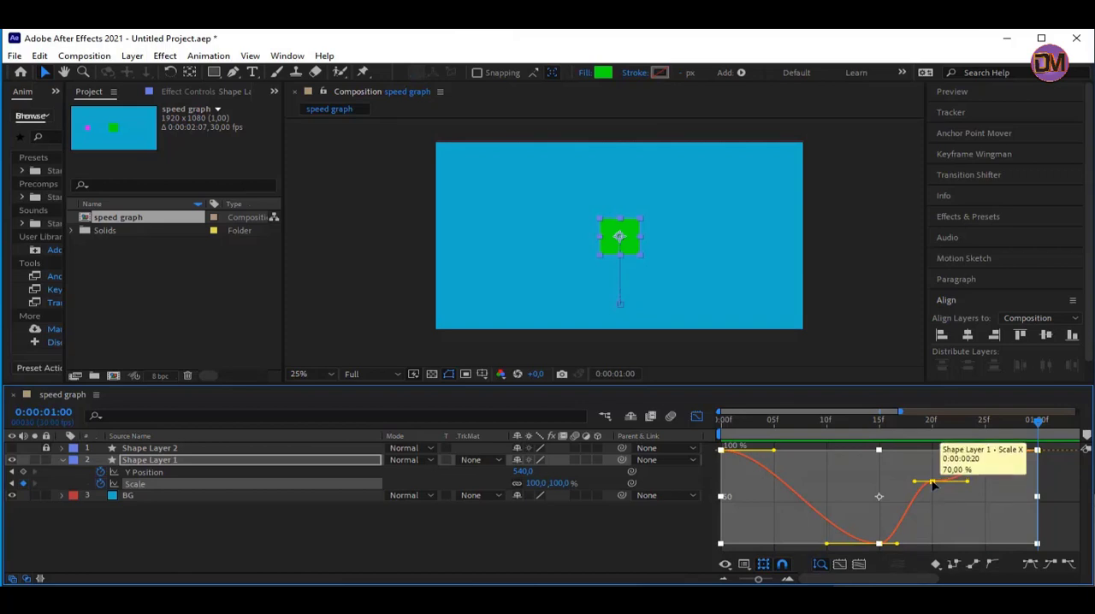
mouse_move(933, 483)
mouse_down()
mouse_move(936, 473)
mouse_move(934, 486)
mouse_up()
click(704, 536)
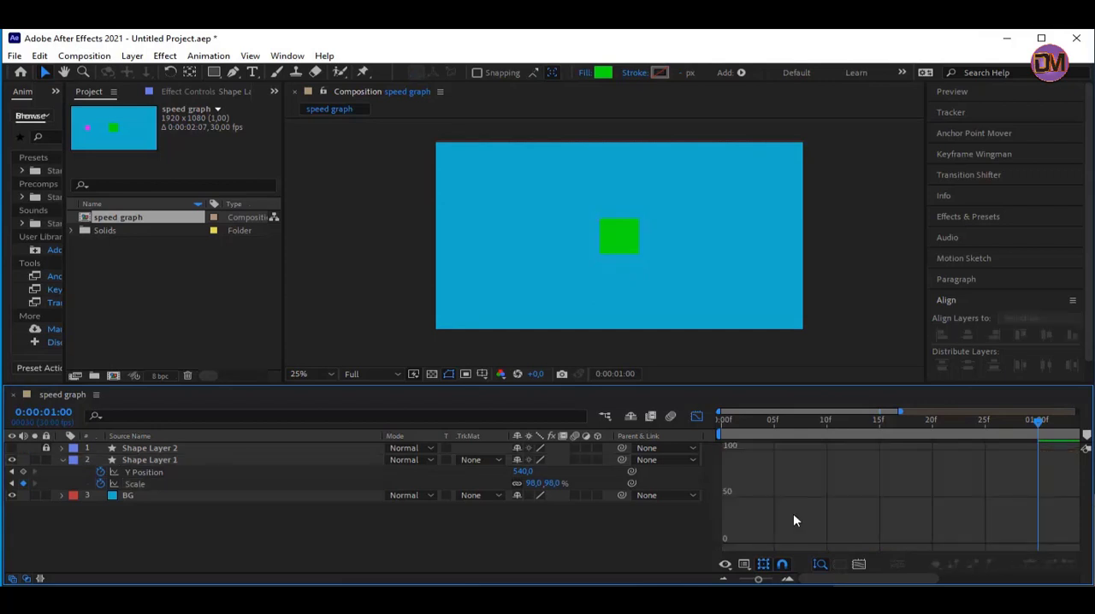
click(203, 485)
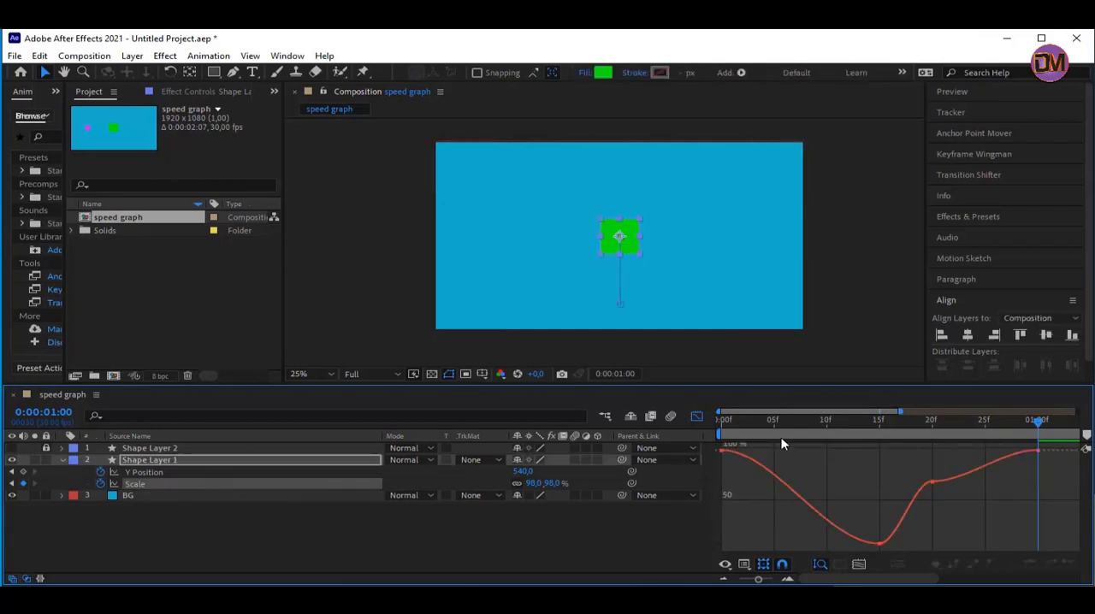
drag(937, 486, 940, 453)
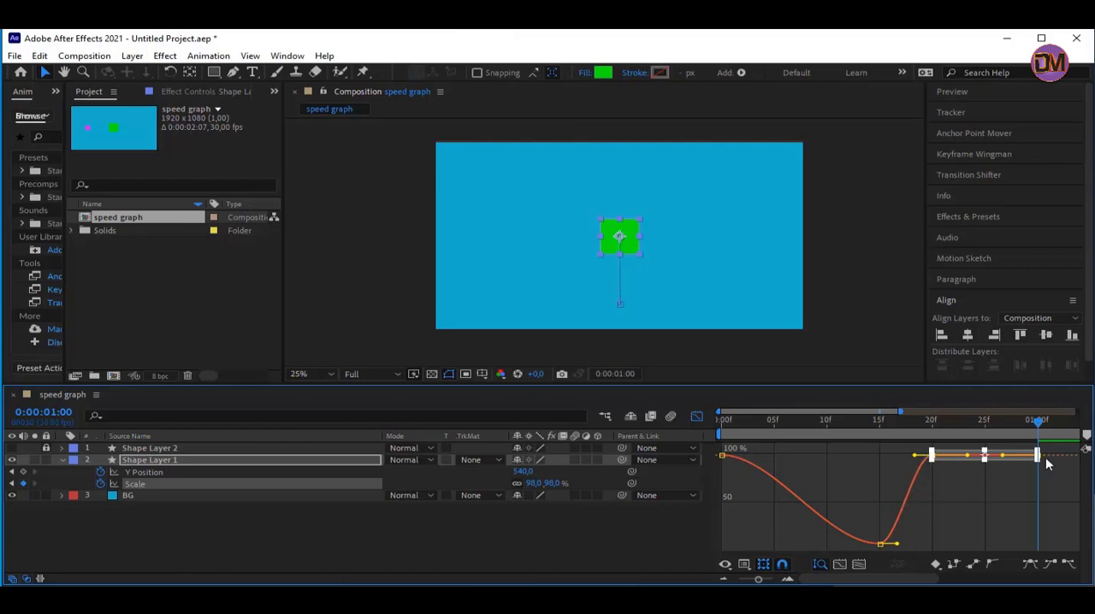
Shift the last Scale keyframe past 0:00:01:00 and the third one to about 0:00:00:22
drag(986, 455, 1075, 455)
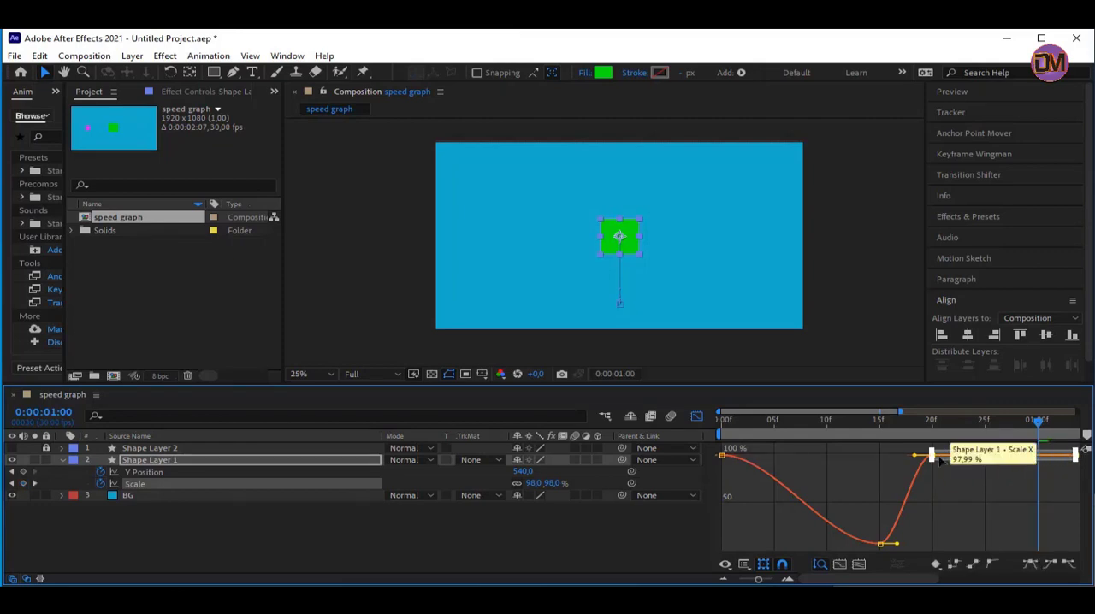
drag(933, 455, 1020, 460)
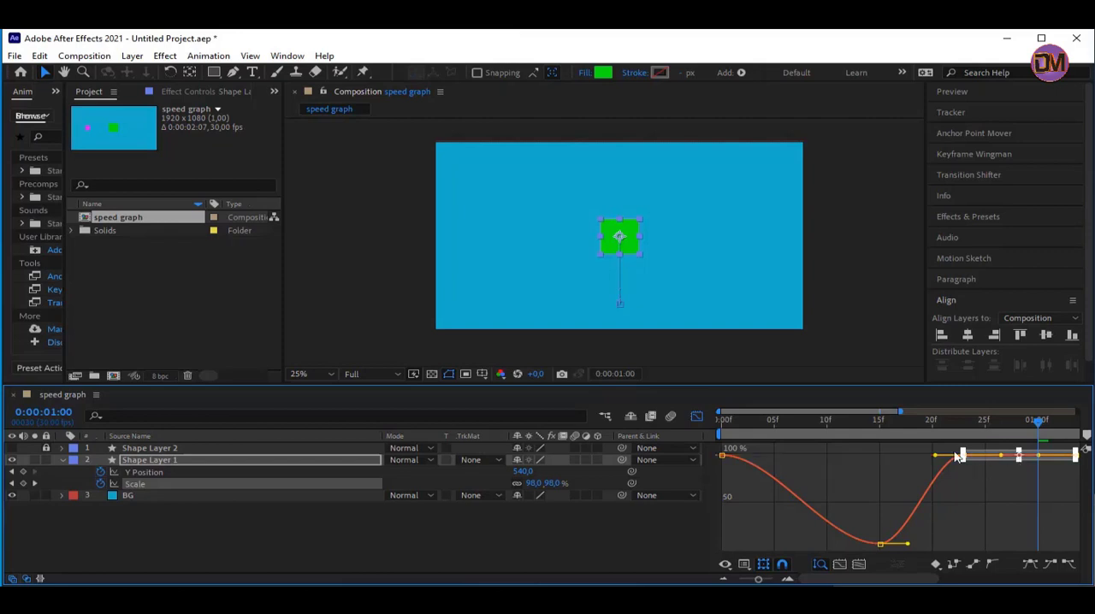
click(985, 489)
Pull the third Scale keyframe's incoming handle back and upward so the curve overshoots 100%, then preview the animation
mouse_move(964, 454)
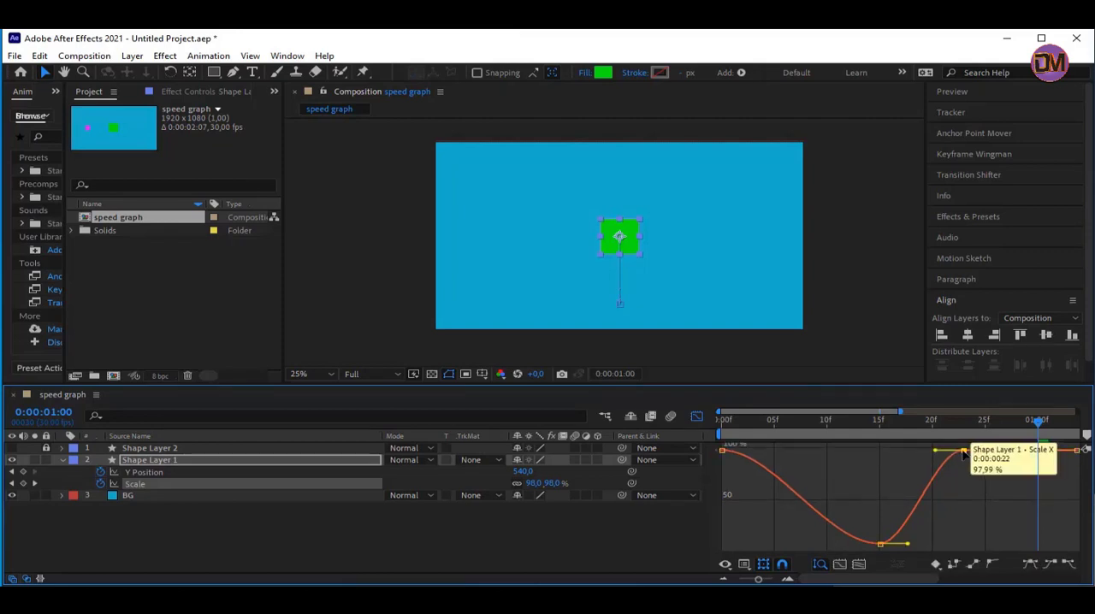
click(965, 451)
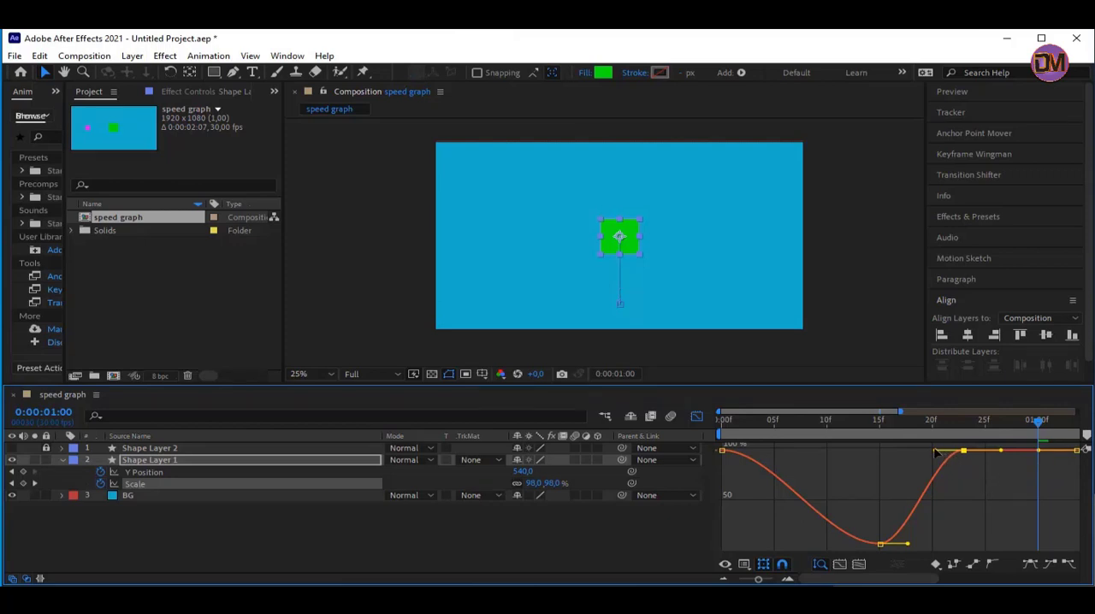
drag(935, 452, 864, 455)
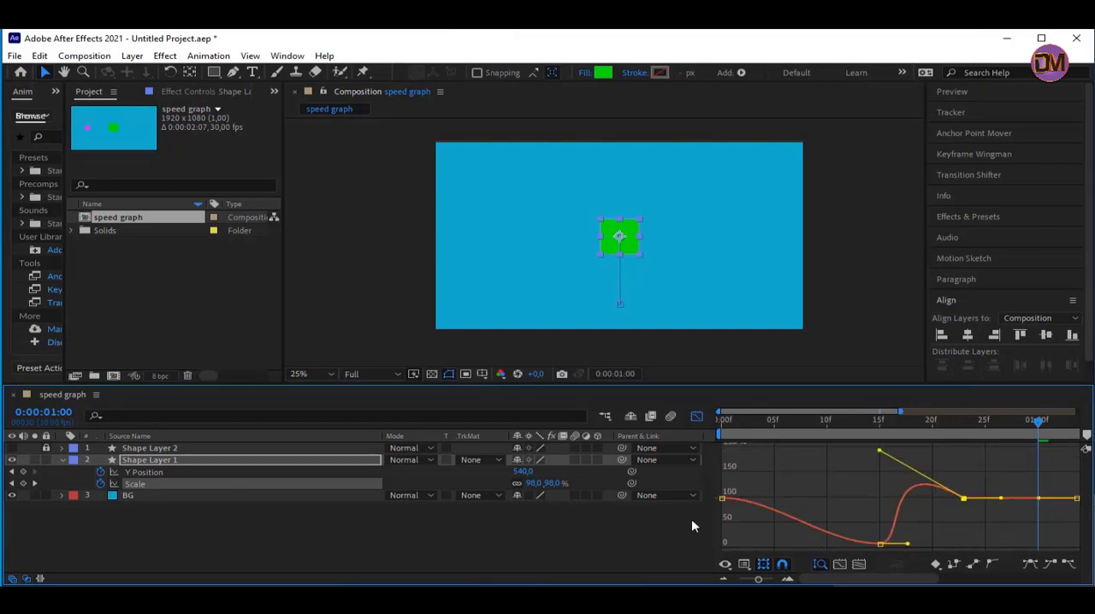
key(space)
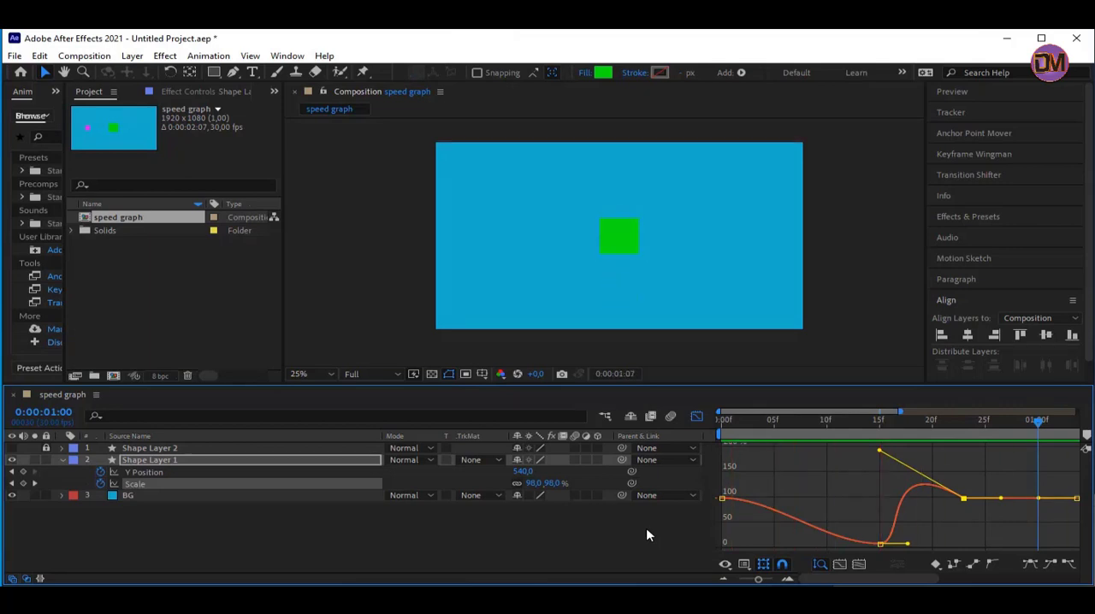
key(space)
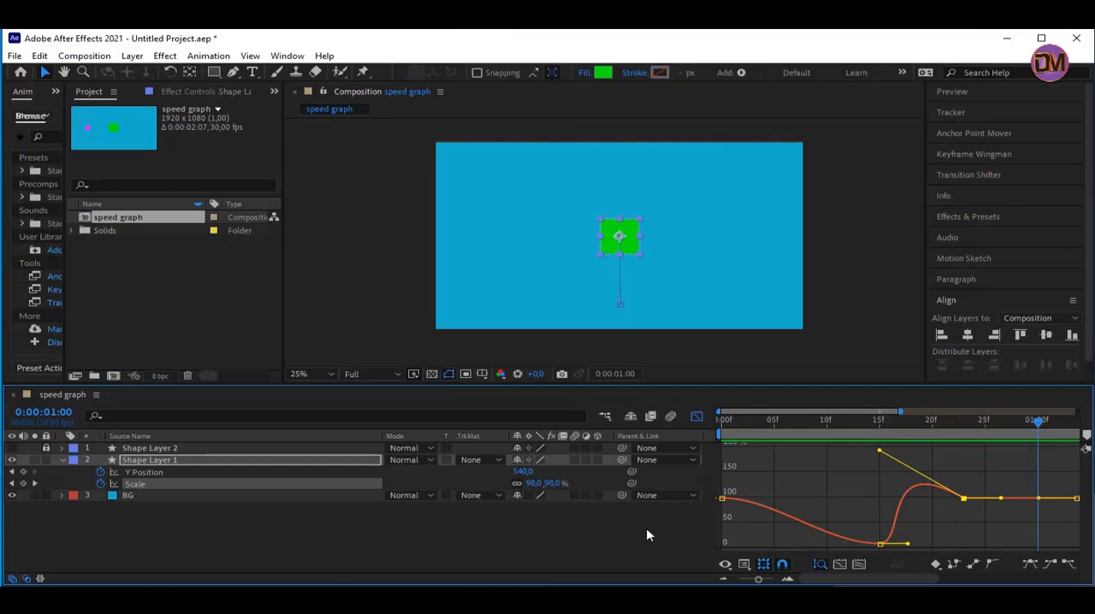
key(space)
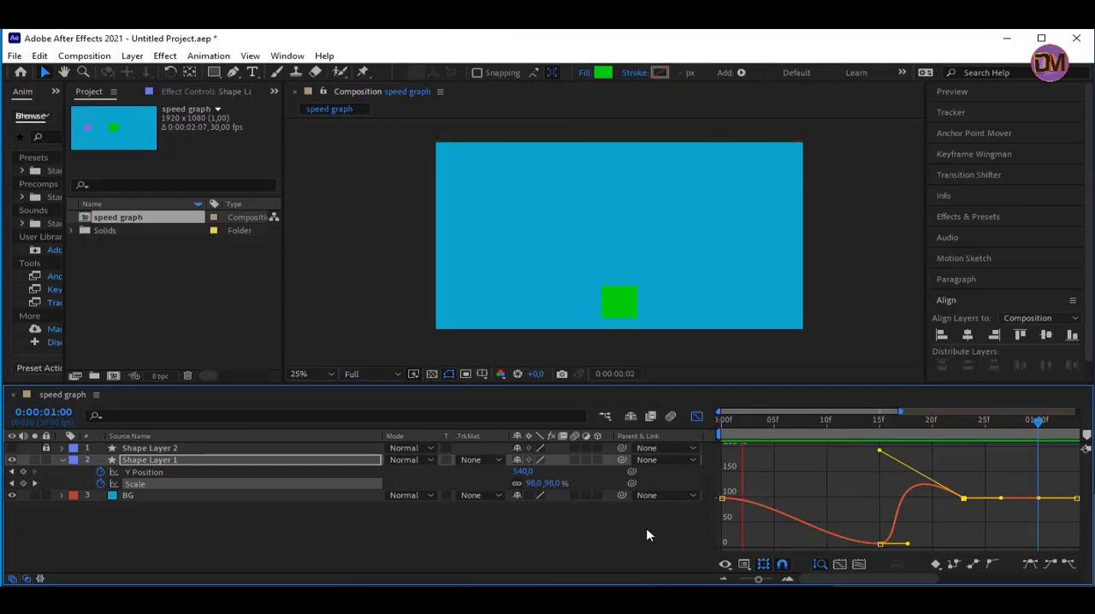
Show and unlock Shape Layer 2, and preview the magenta and green squares together
click(12, 448)
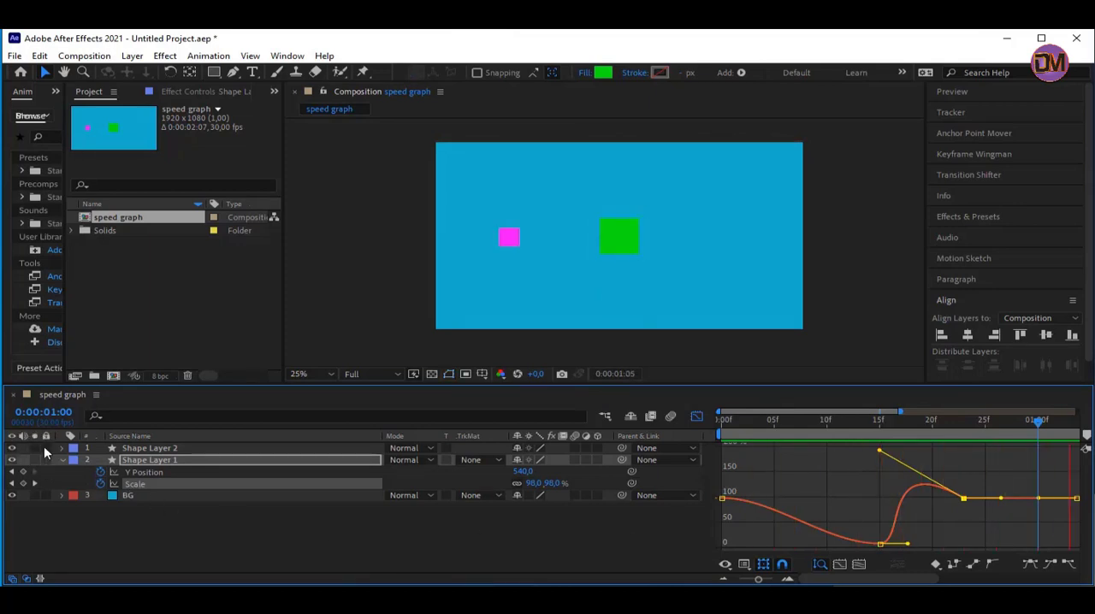
key(space)
key(space)
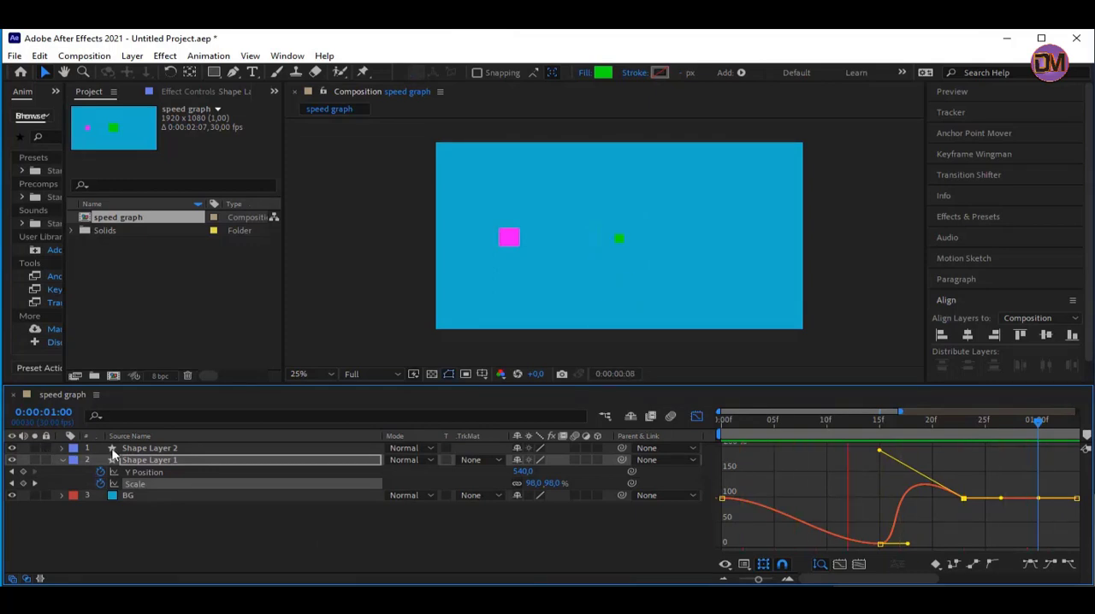
key(space)
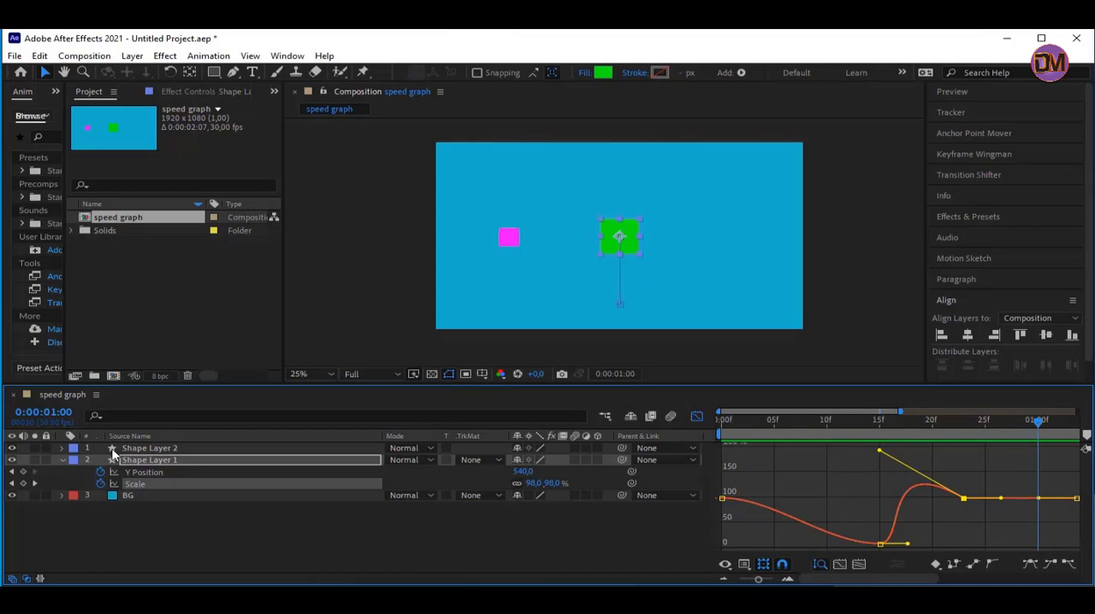
key(space)
key(space)
Select Shape Layer 2, briefly check its contents, and replay the animation to compare both squares
click(144, 448)
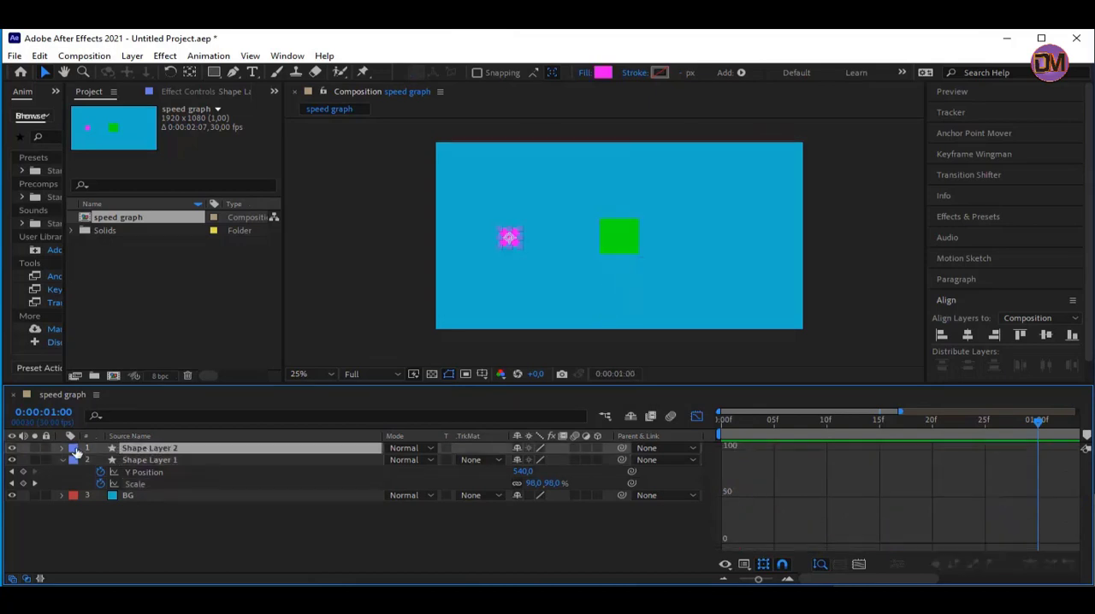
click(62, 452)
click(61, 448)
key(space)
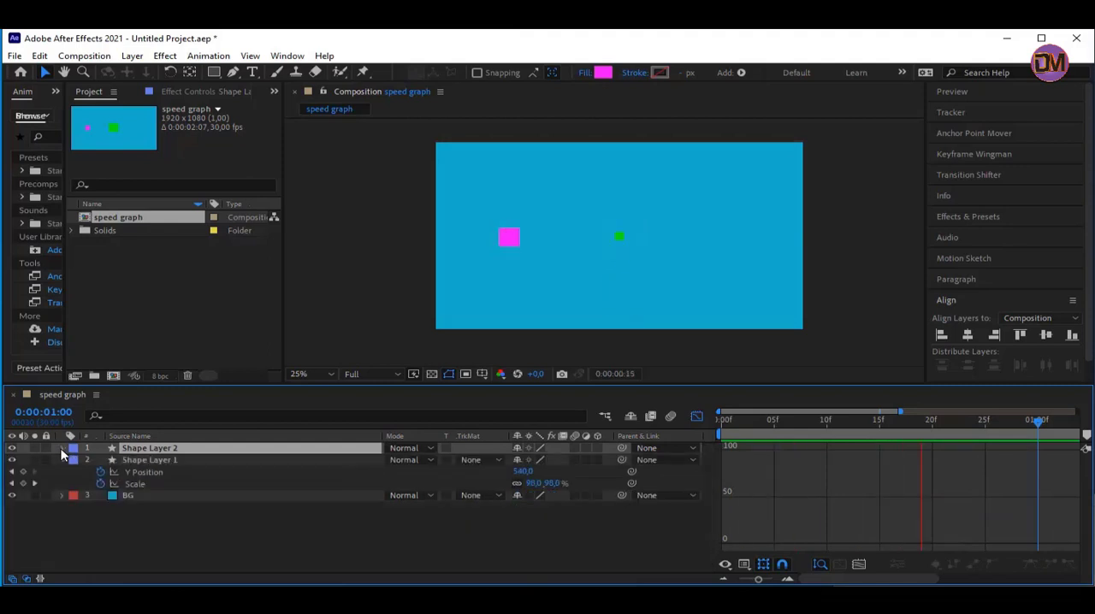
key(space)
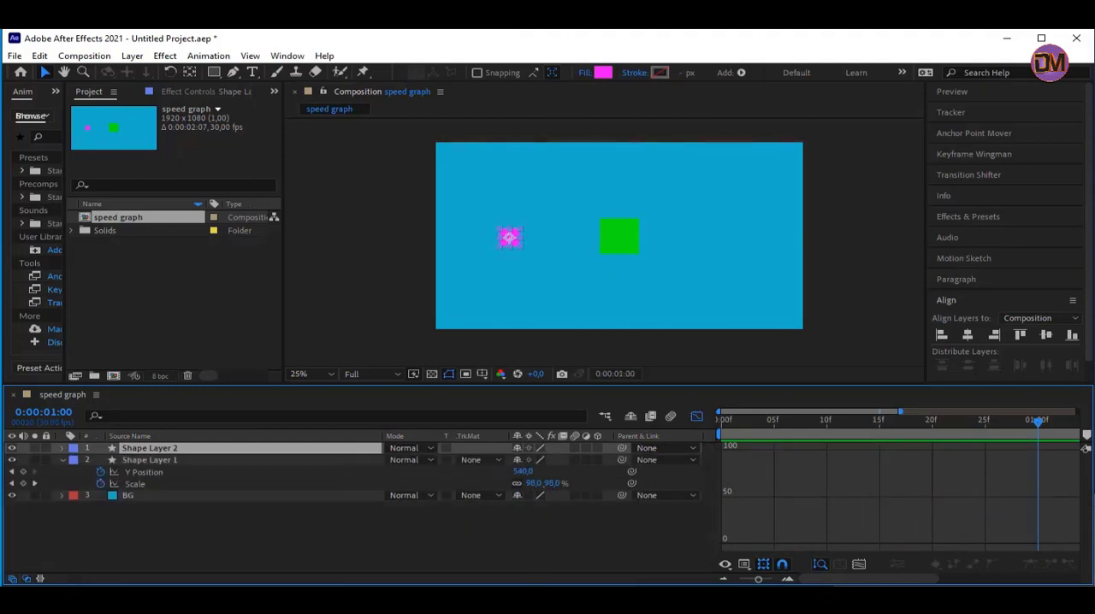
key(space)
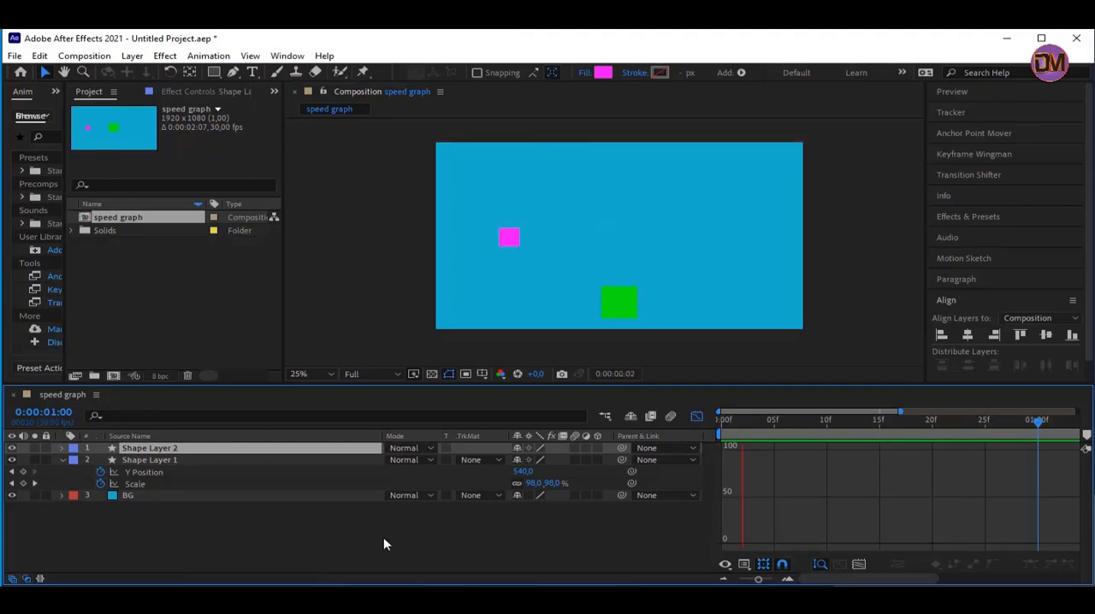
key(space)
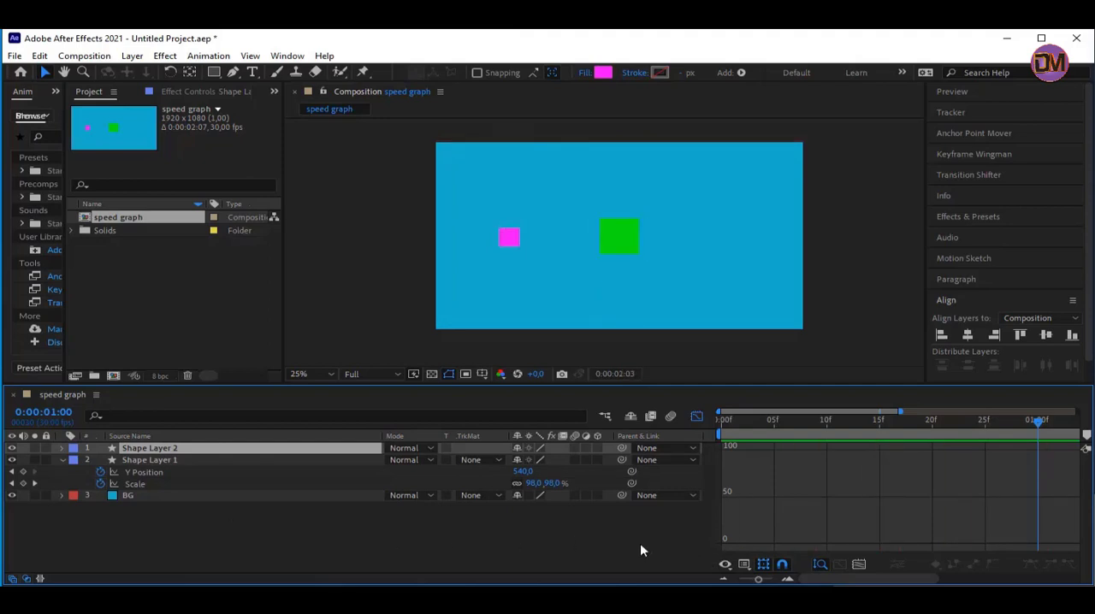
key(space)
key(space)
key(space)
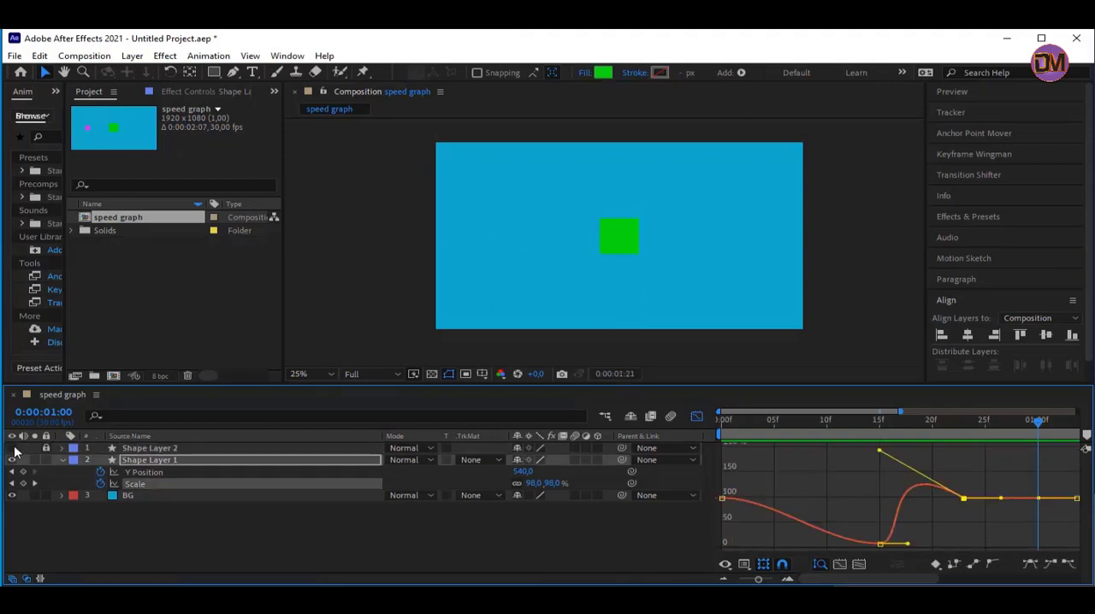
Make the magenta square's layer visible and unlocked, and play back the animation alongside the green square
click(14, 449)
click(45, 447)
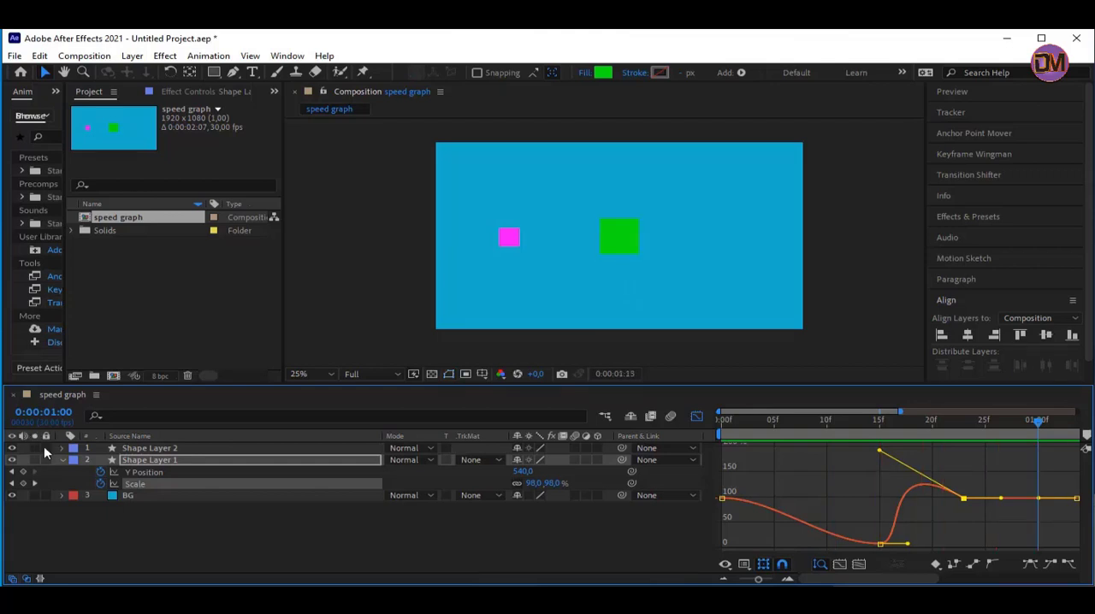
key(space)
key(space)
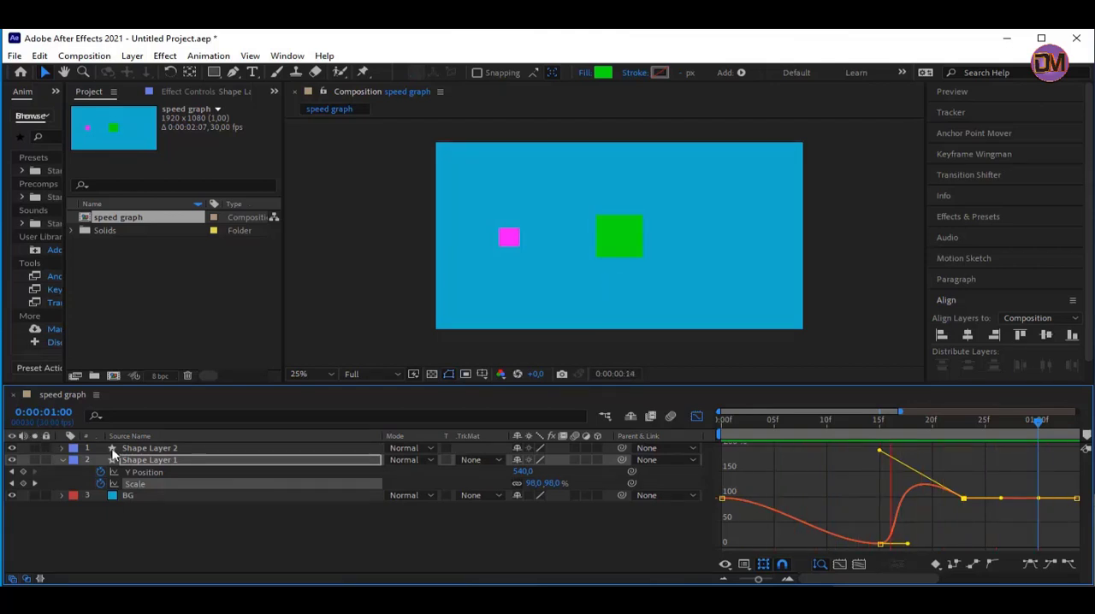
key(space)
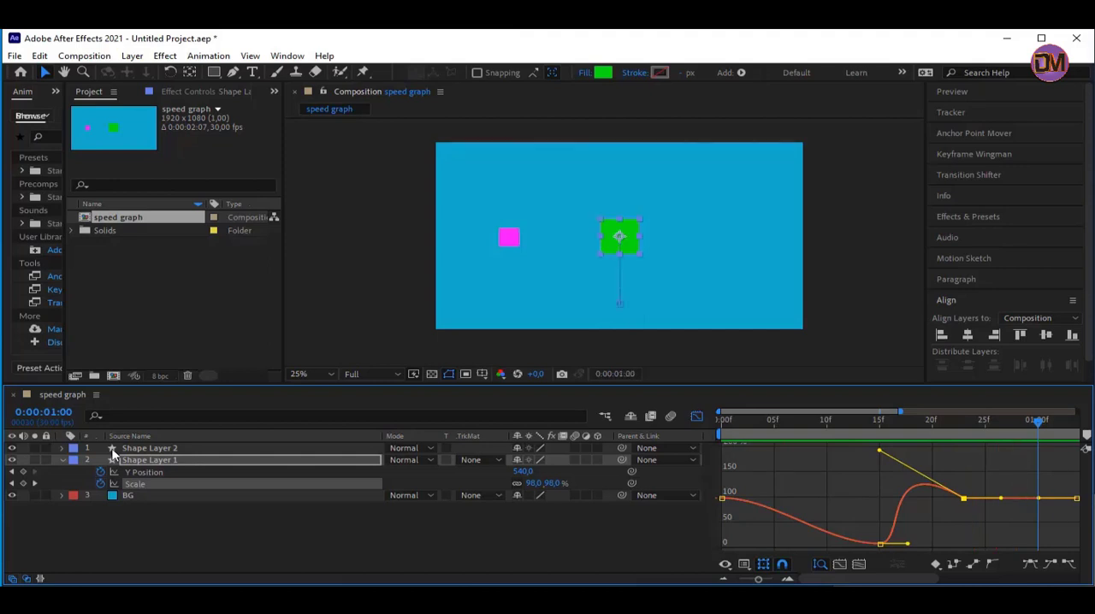
key(space)
key(space)
Select the magenta square's layer, check its contents, and preview how its motion compares with the green square's
click(144, 447)
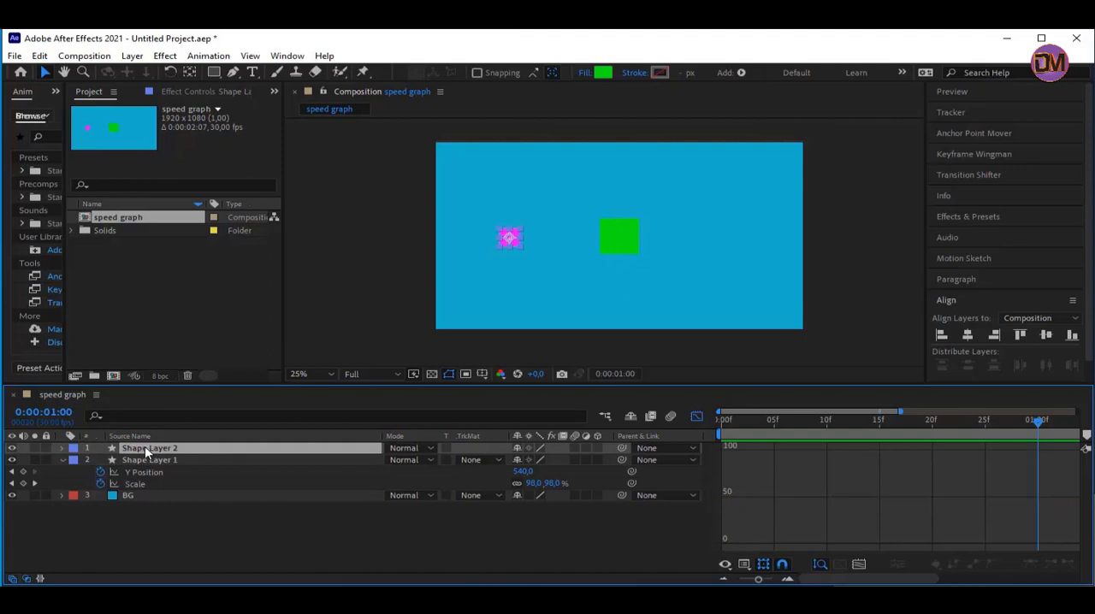
click(62, 449)
click(61, 451)
key(space)
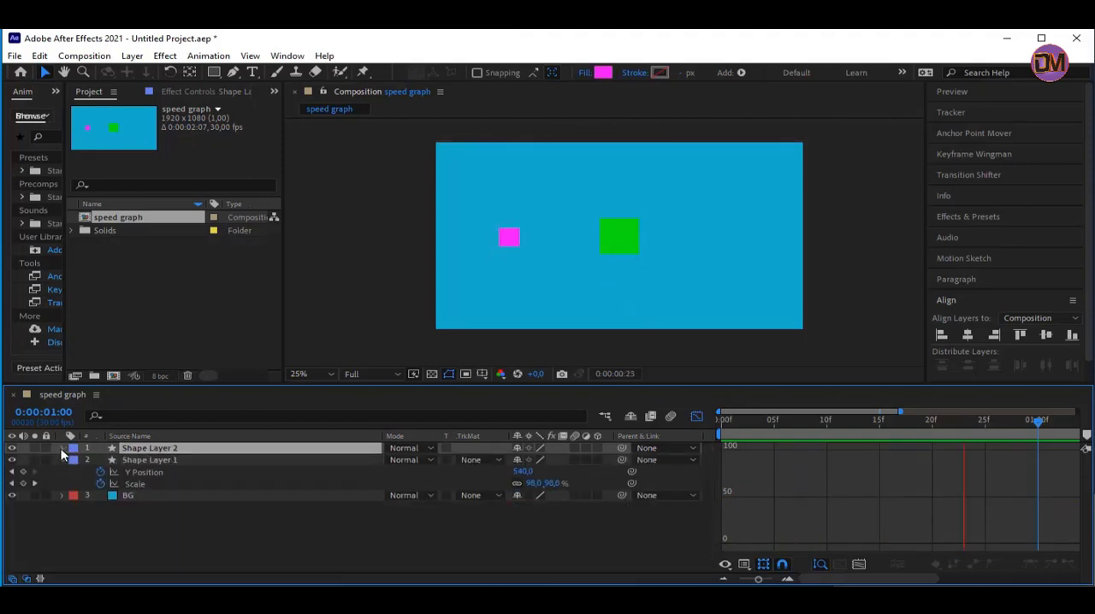
key(space)
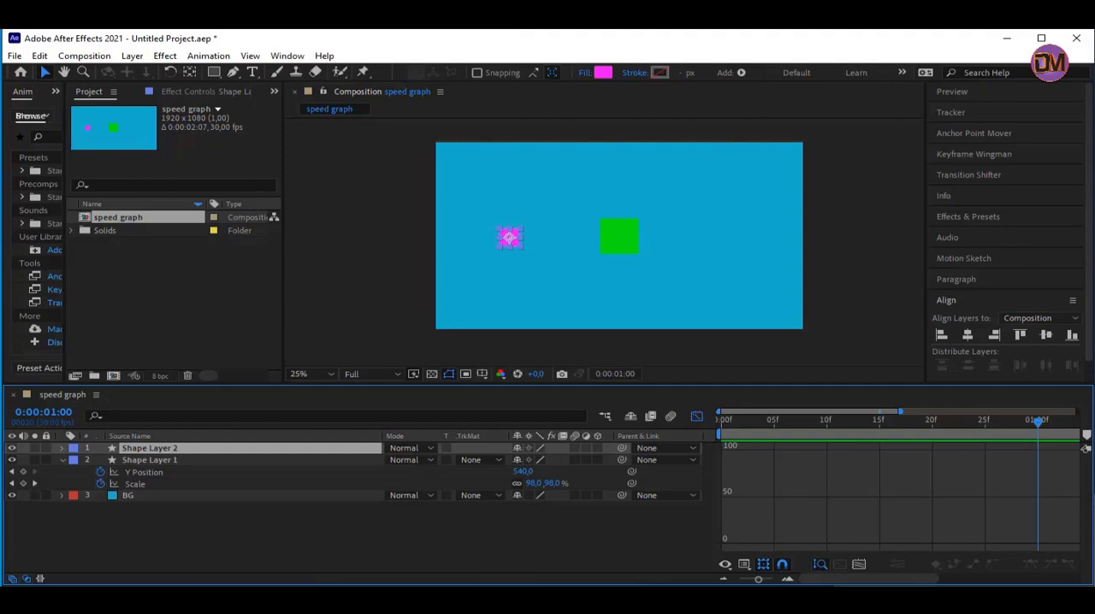
key(space)
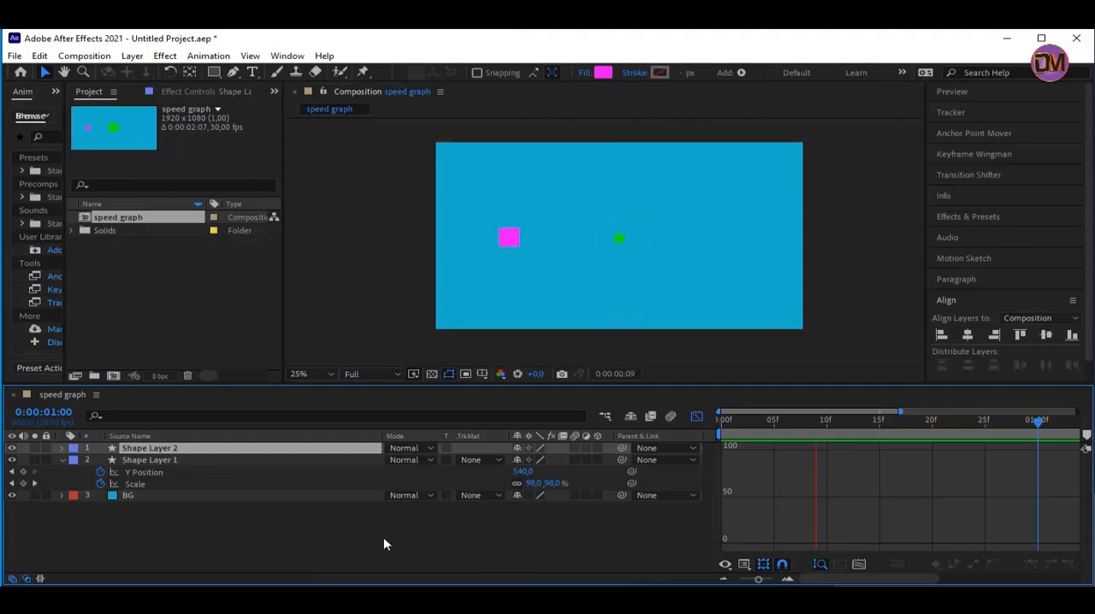